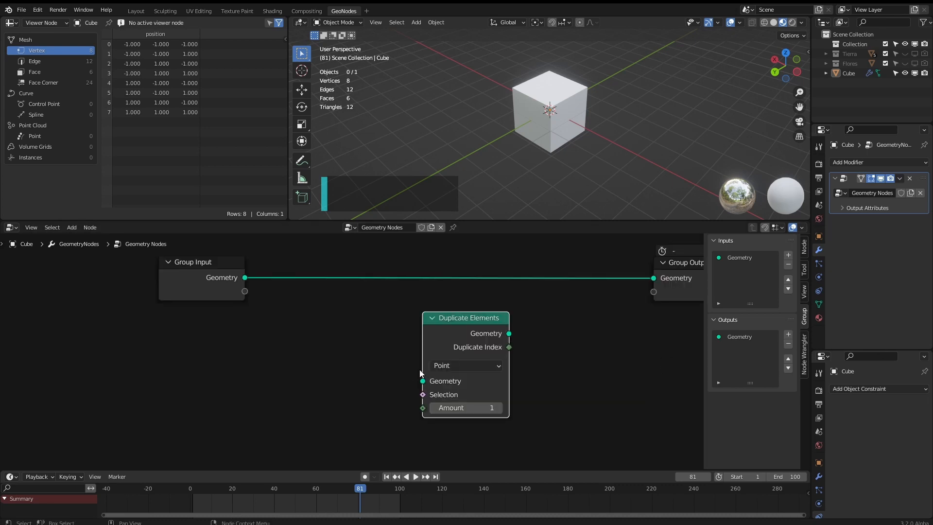
left_click(451, 366)
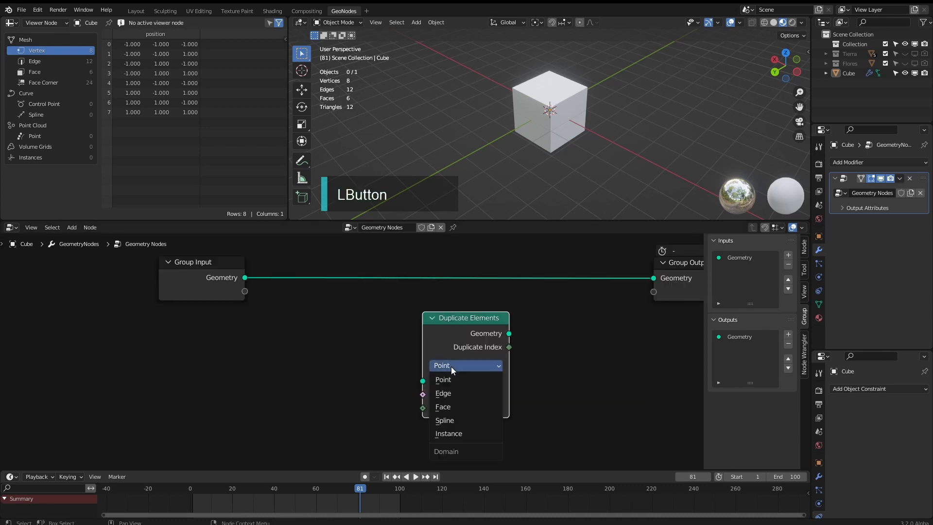
left_click(445, 334)
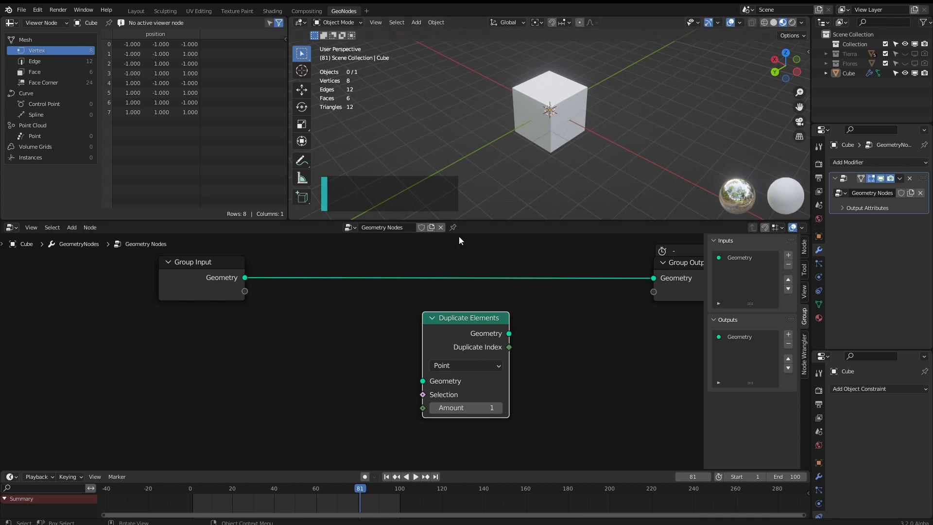
- Add a Grid node below the Group Input node, with the Duplicate Elements node further along the tree
middle_click_drag(257, 285, 220, 285)
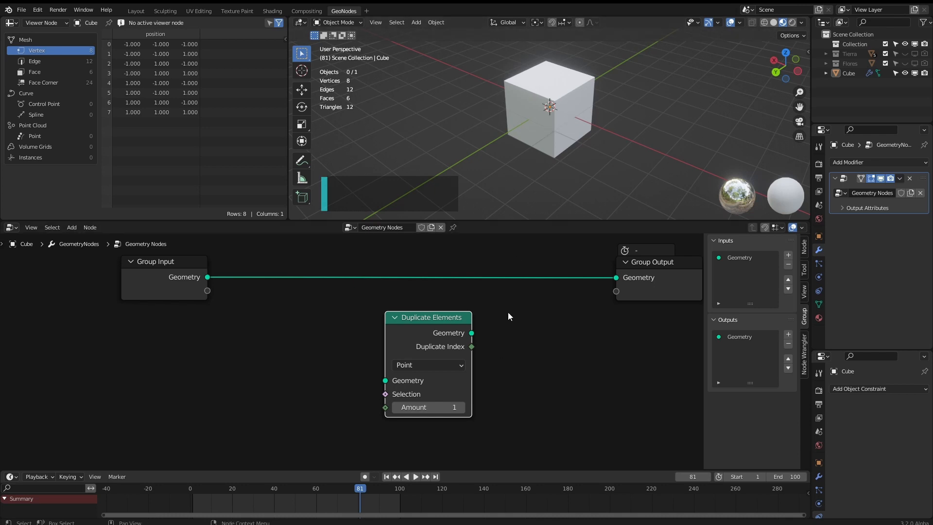
scroll(538, 359, "down", 3)
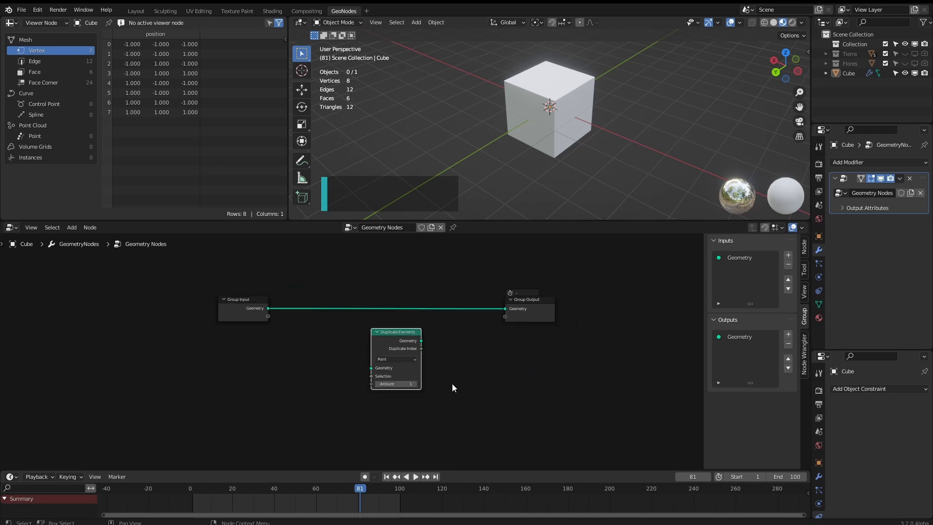
middle_click_drag(308, 393, 400, 386)
key("shift+a")
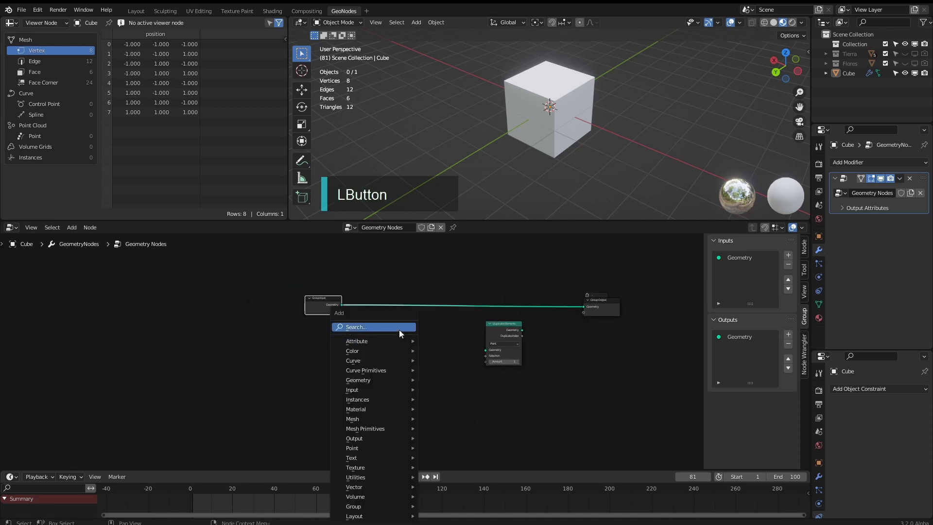
left_click(399, 329)
left_click_drag(348, 280, 348, 279)
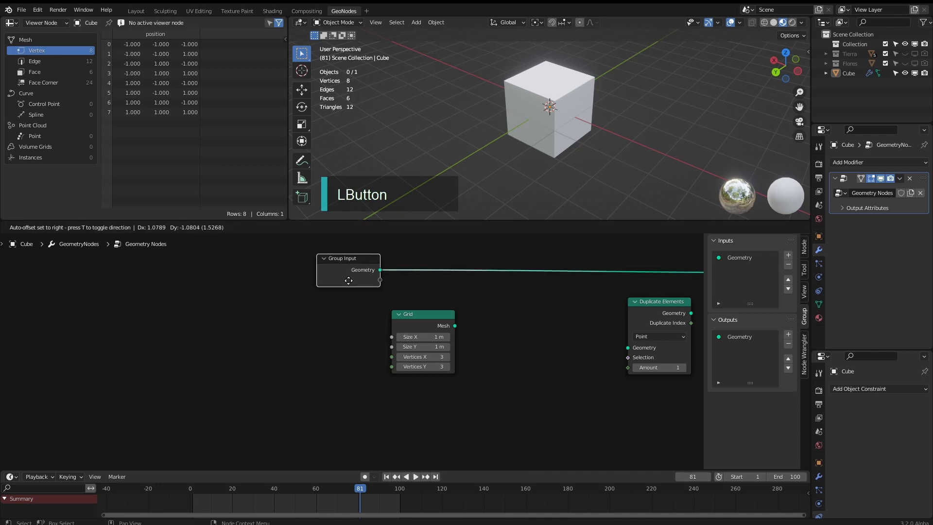
scroll(349, 332, "down", 3)
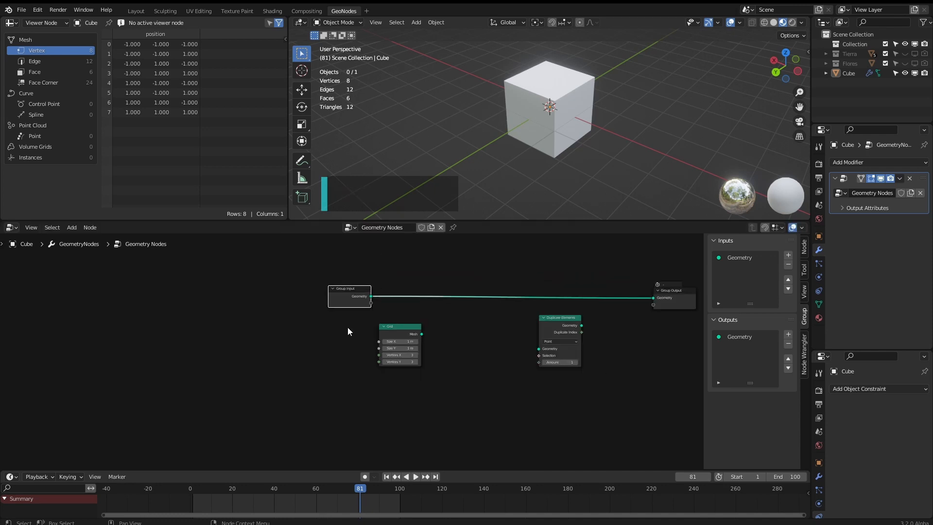
scroll(351, 339, "up", 2)
- Add an Integer input node ahead of the Grid node and set its value to 3
middle_click_drag(391, 346, 441, 345)
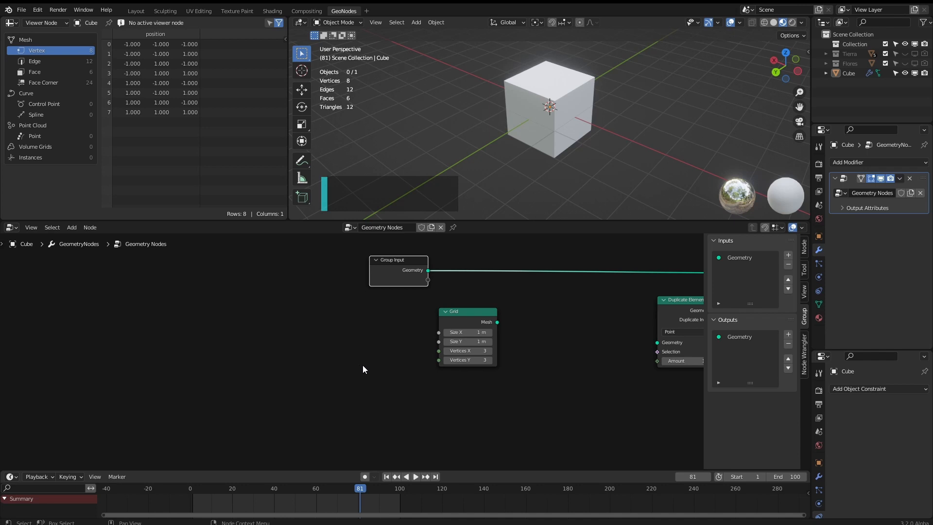
middle_click_drag(366, 365, 427, 350)
key("shift+a")
left_click(436, 327)
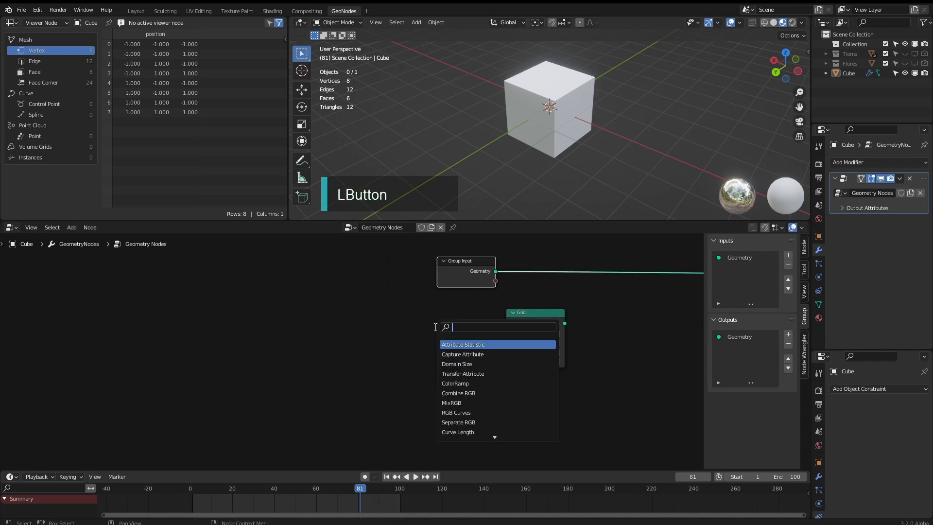
type("in")
left_click(457, 354)
left_click(373, 339)
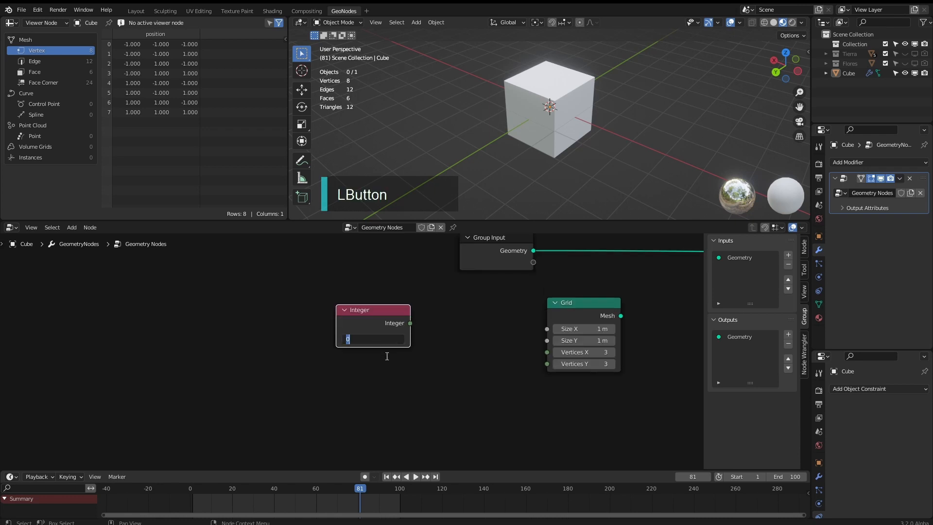
type("3")
left_click(413, 350)
- Connect the Integer output through a reroute to the Grid's Size X and Size Y, and space the Integer node farther away
left_click_drag(411, 323, 547, 329)
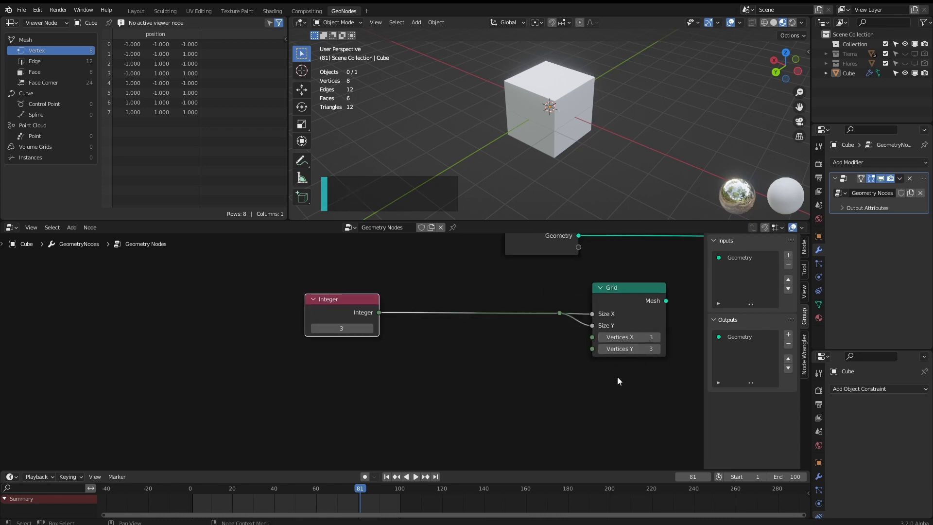
middle_click_drag(618, 379, 540, 375)
left_click_drag(246, 299, 218, 298)
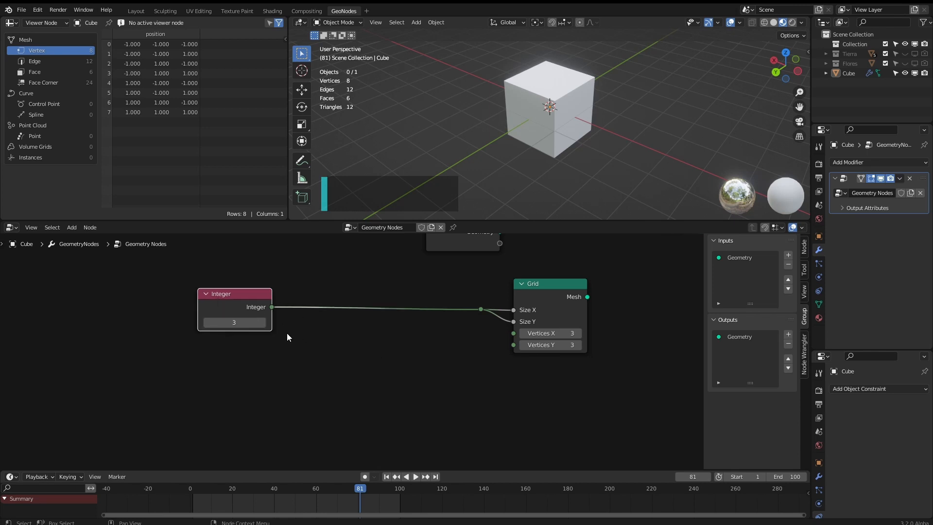
- Add a Math node fed by the Integer, set it to Divide, and set its second value to 0.2
key("shift+a")
left_click(419, 323)
left_click(437, 339)
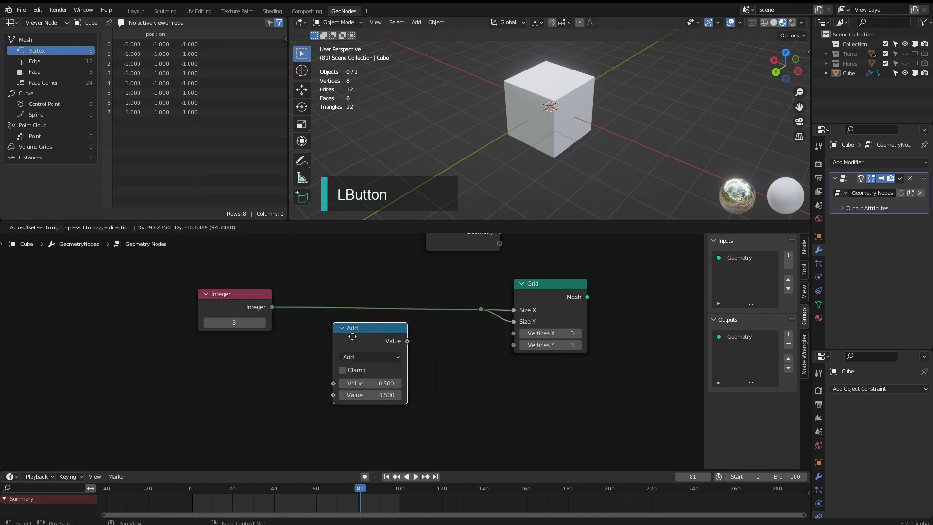
left_click(340, 335)
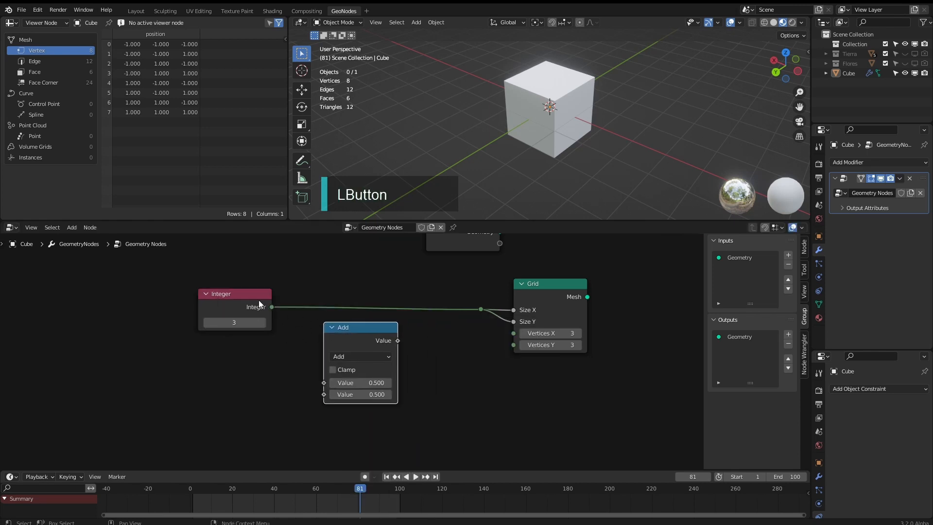
left_click(360, 356)
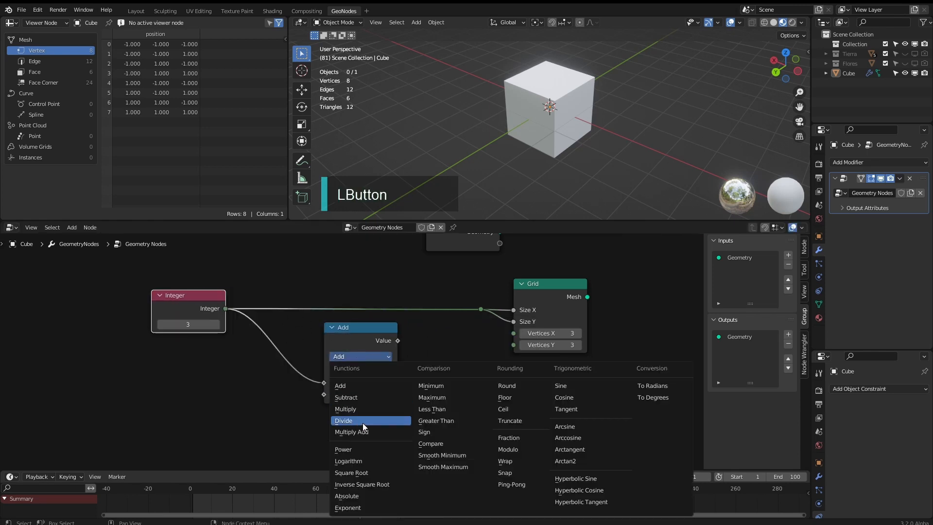
left_click(362, 421)
left_click(377, 395)
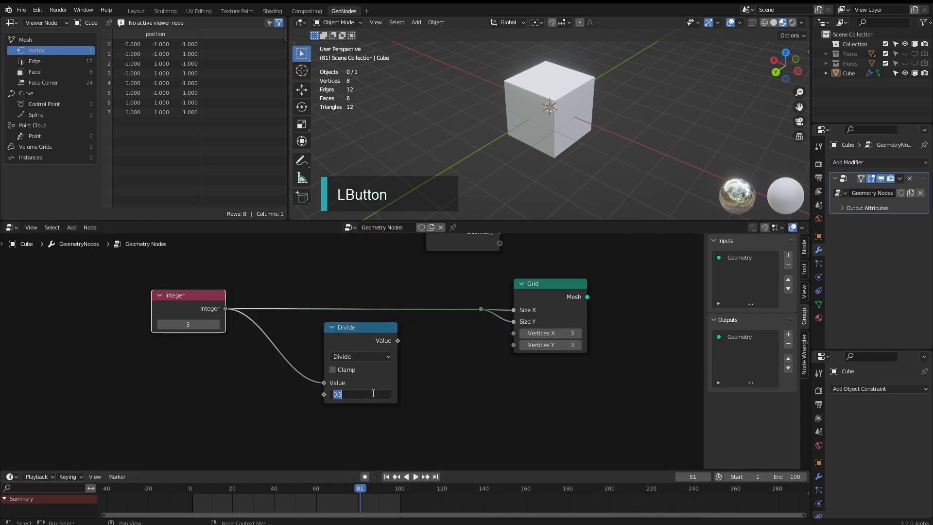
type("0.2")
left_click(404, 402)
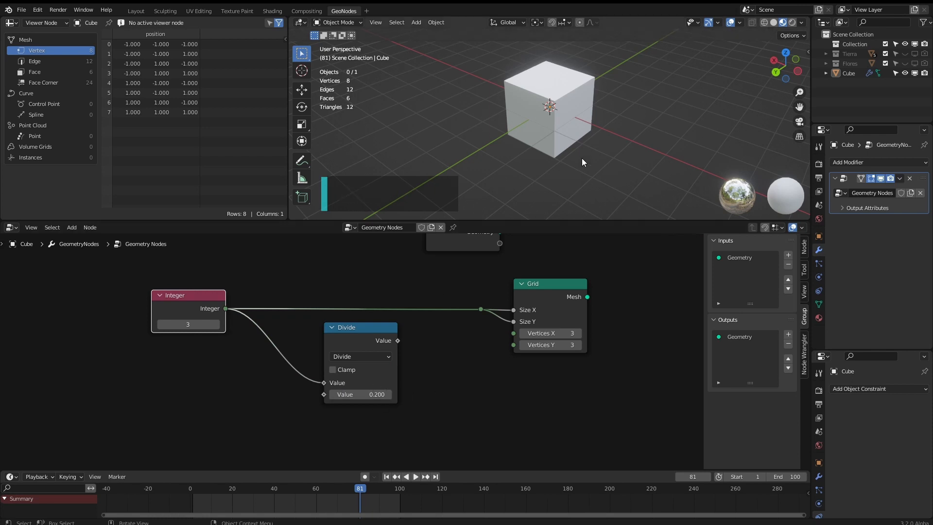
- Tidy the Divide input link with a reroute and connect the Divide output to the Grid's Vertices X and Vertices Y
left_click_drag(352, 344, 337, 344)
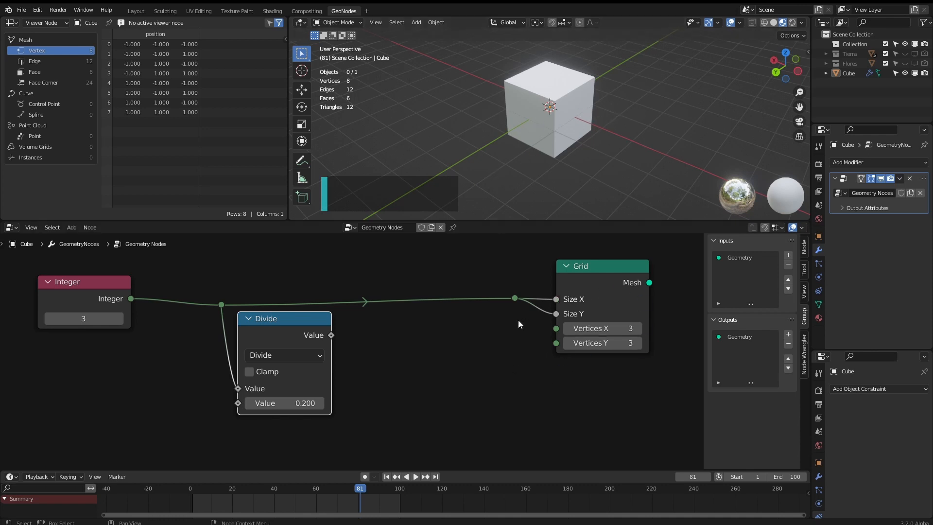
middle_click_drag(627, 123, 515, 86)
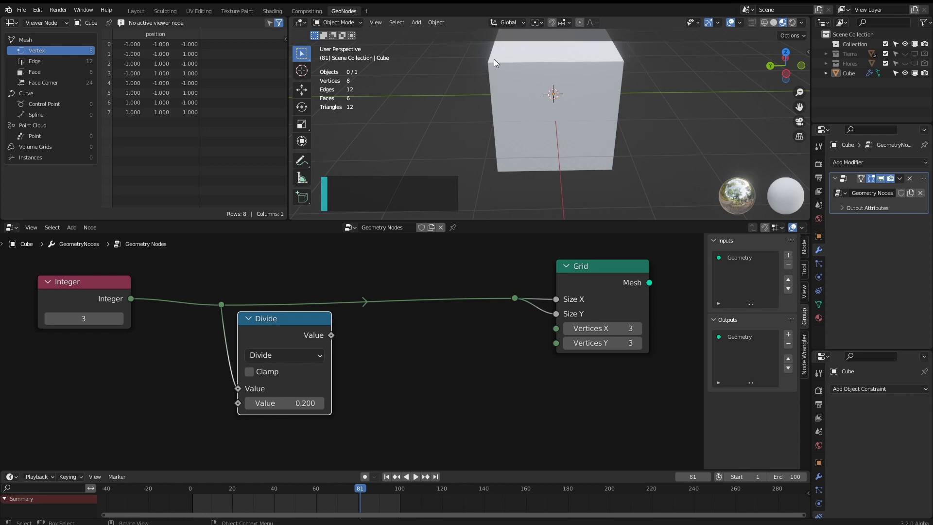
middle_click_drag(359, 323, 377, 319)
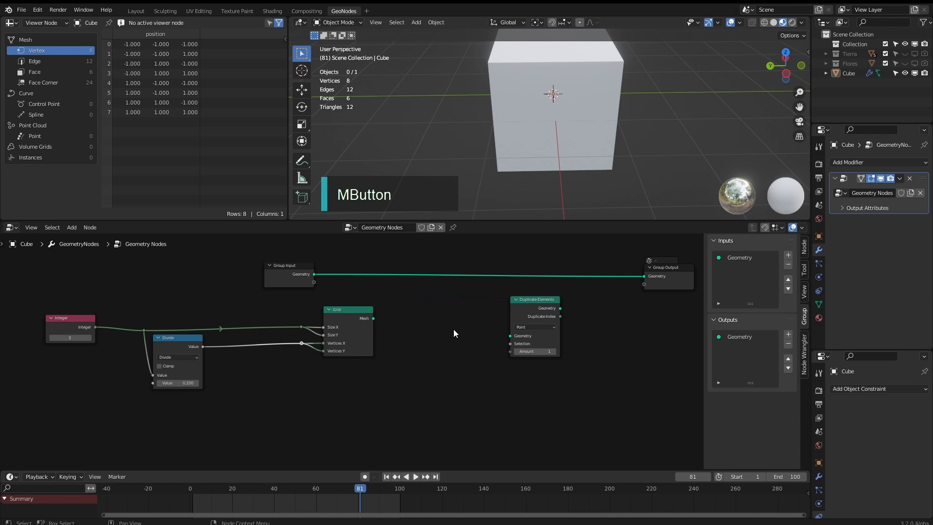
- Add an Instance on Points node between the Grid and Group Output nodes
key("shift+a")
left_click(462, 303)
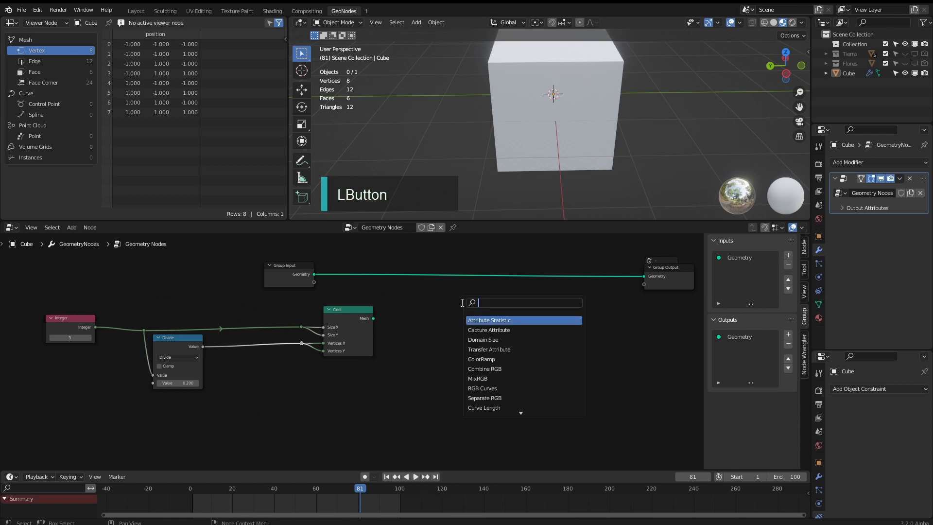
type("ins")
left_click(480, 358)
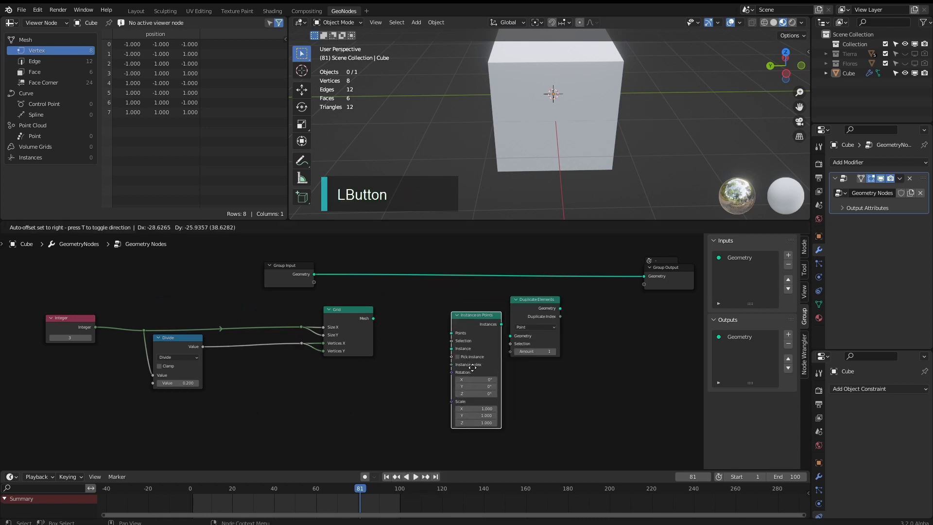
left_click(452, 386)
- Move Duplicate Elements below the Grid and wire the Grid mesh through Instance on Points to the Group Output
left_click_drag(524, 346, 339, 421)
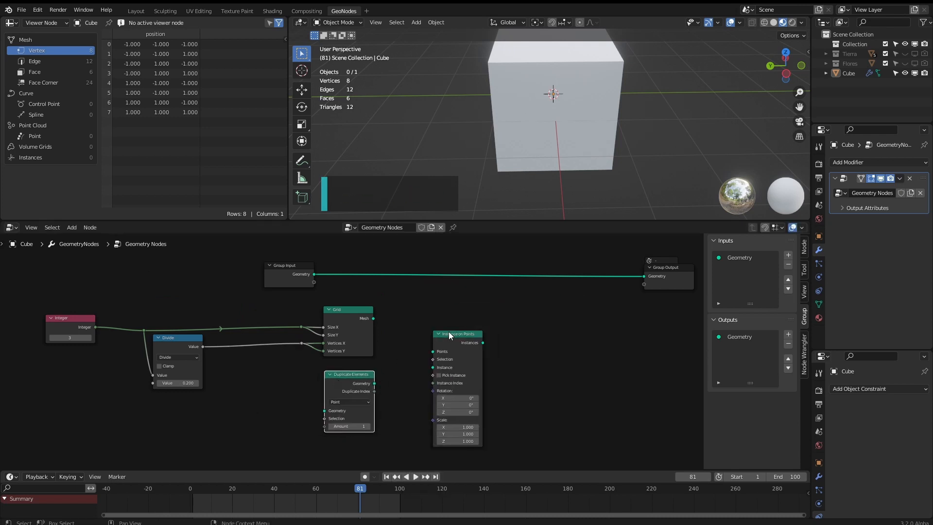
left_click_drag(449, 342, 482, 314)
left_click_drag(492, 315, 573, 307)
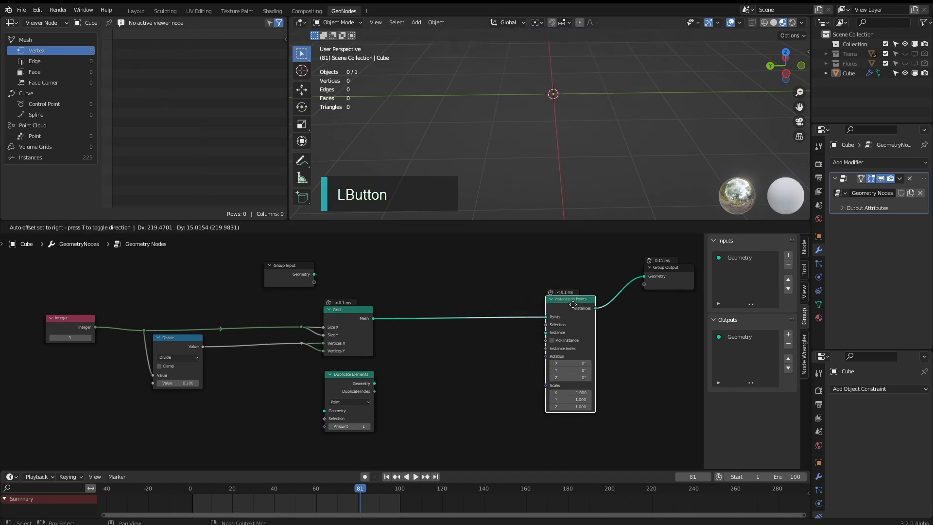
- Add a Collection Info node using the Tierra collection and connect its geometry to the Instance input of Instance on Points
scroll(525, 307, "up", 1)
key("shift+a")
left_click(508, 287)
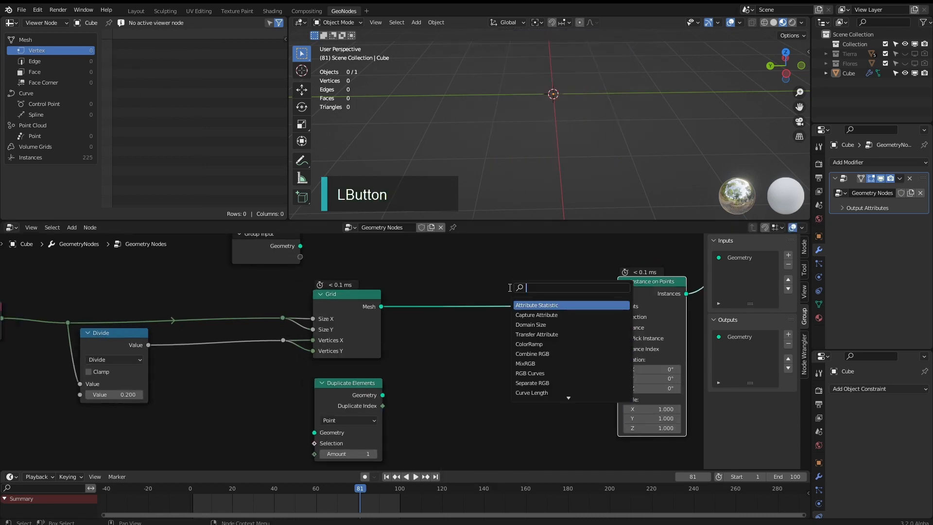
type("collection info")
key("Return")
left_click(559, 348)
left_click(563, 383)
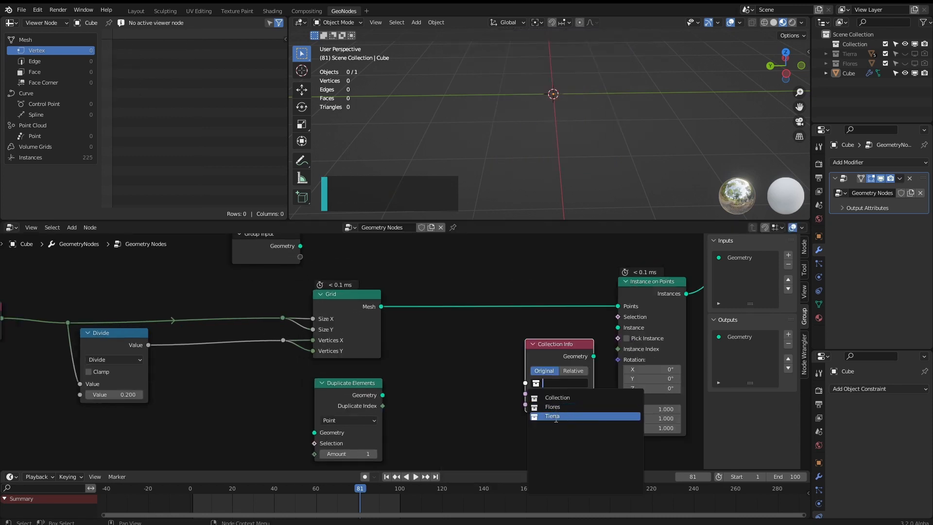
left_click(554, 417)
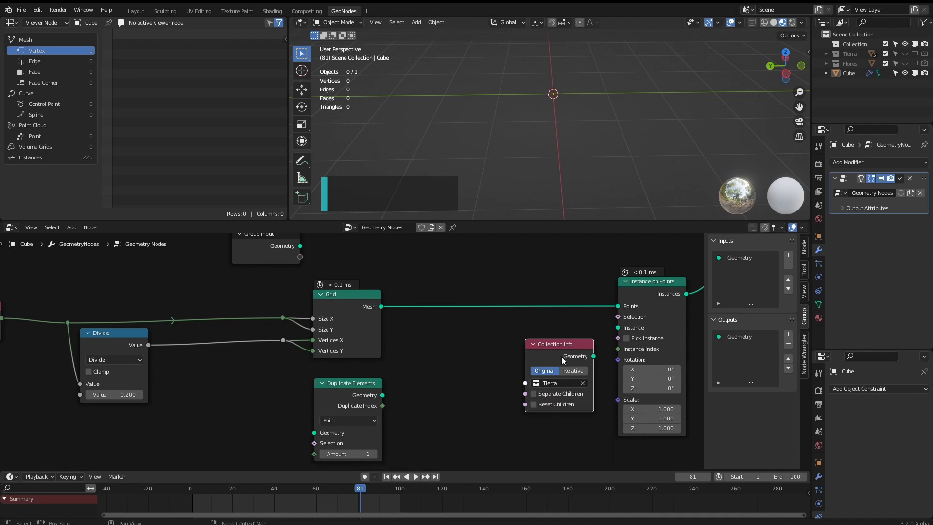
left_click_drag(564, 354, 617, 327)
- Enable Separate Children on the Collection Info node and inspect the instanced bricks in the viewport
scroll(539, 304, "down", 4)
middle_click_drag(540, 303, 487, 303)
scroll(482, 377, "up", 6)
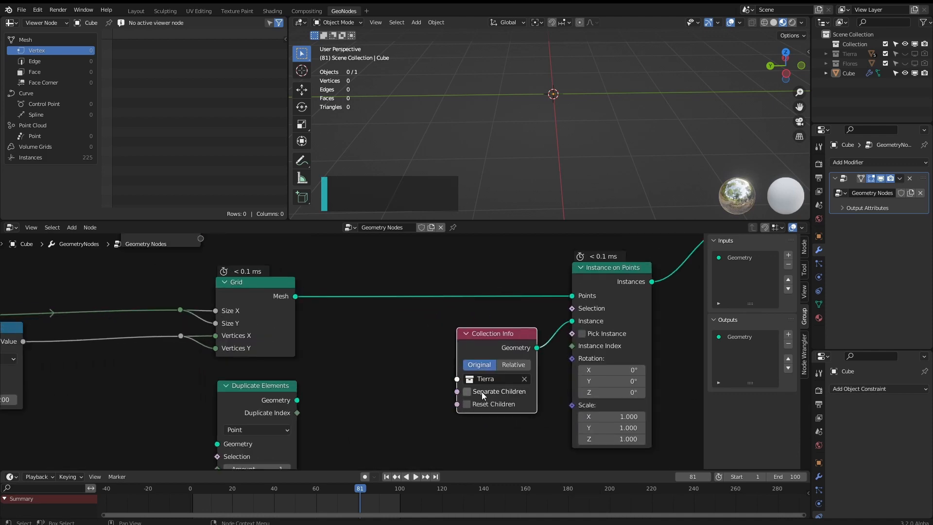
left_click(482, 391)
middle_click_drag(534, 165, 500, 150)
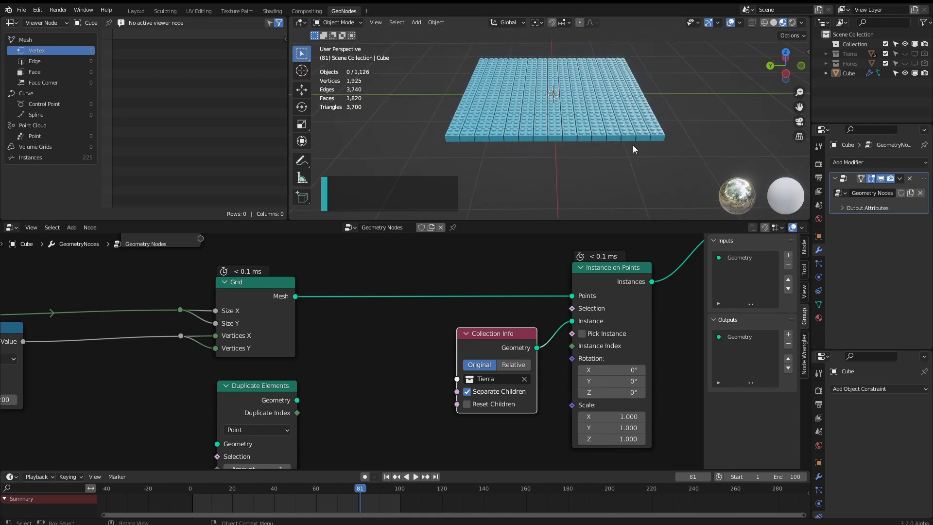
scroll(734, 143, "up", 5)
scroll(529, 147, "down", 6)
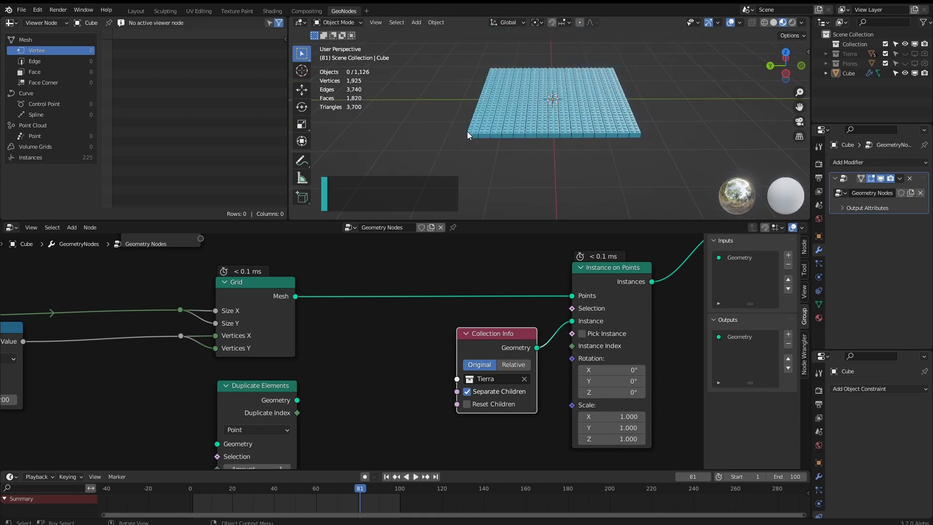
- Duplicate the Divide node, switch the copy to Add with a value of 1, and insert it before the Grid's vertex inputs
middle_click_drag(163, 346, 421, 306)
scroll(309, 351, "up", 3)
left_click(207, 275)
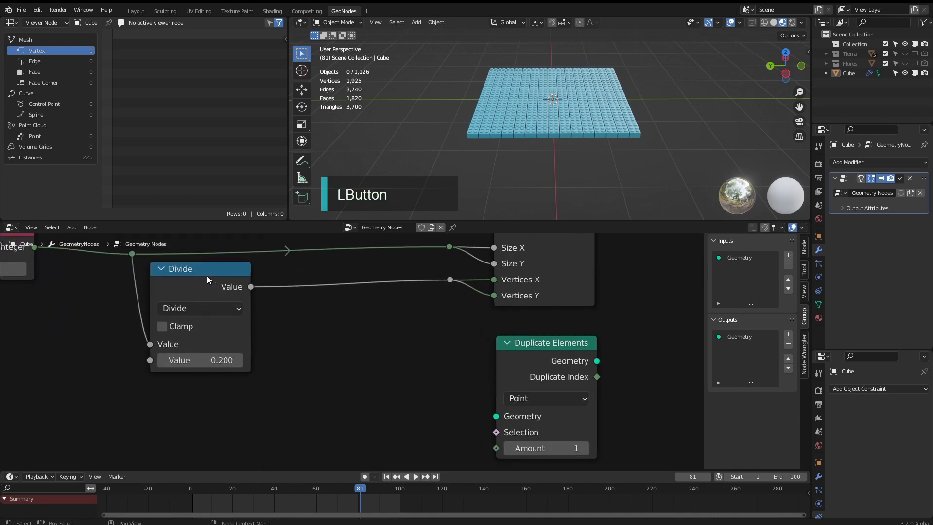
key("shift+d")
left_click(319, 335)
left_click(307, 364)
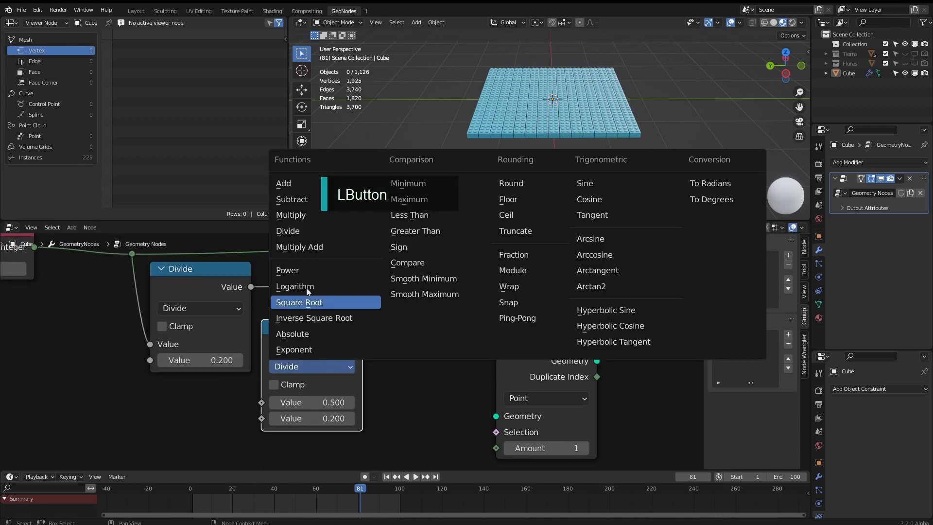
left_click(287, 179)
left_click_drag(321, 326, 290, 281)
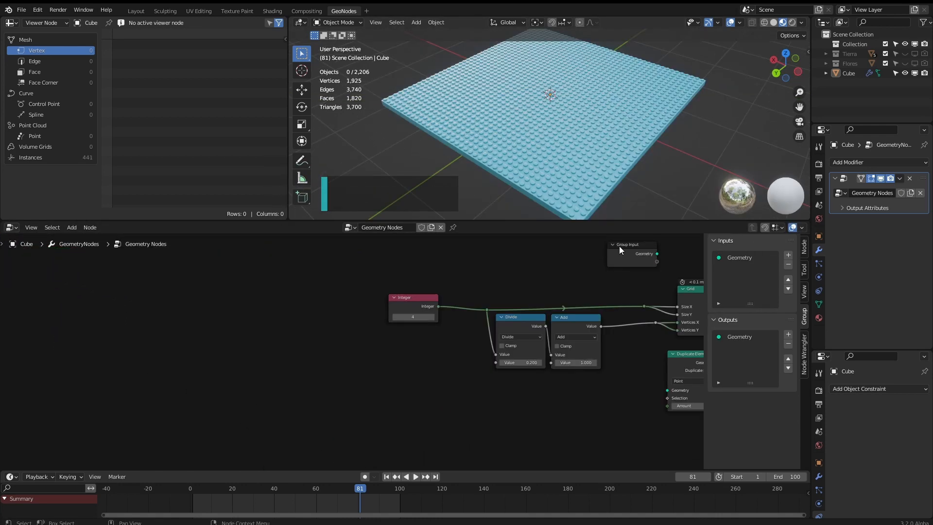
- Replace the Integer node with an integer Size input from the Group Input node and set its default to 1
left_click_drag(619, 246, 309, 321)
key("Return")
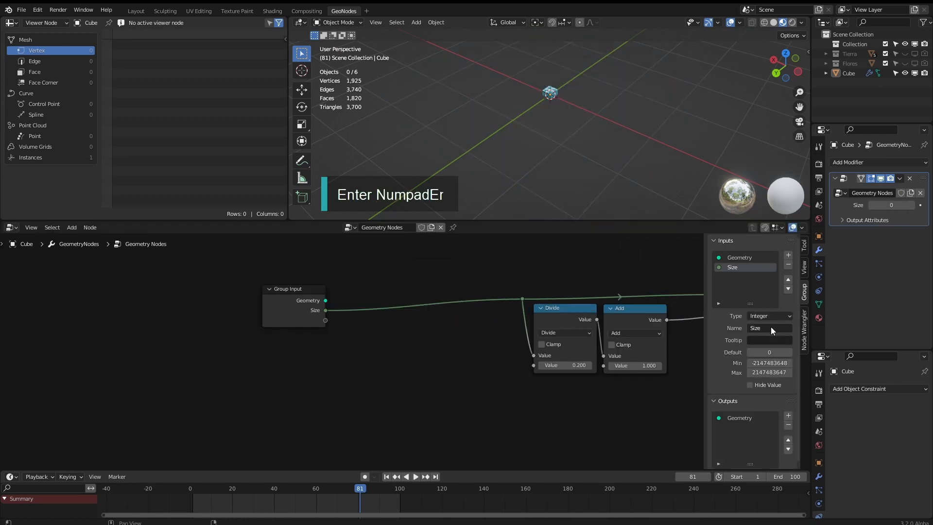
key("KP_1")
left_click(748, 357)
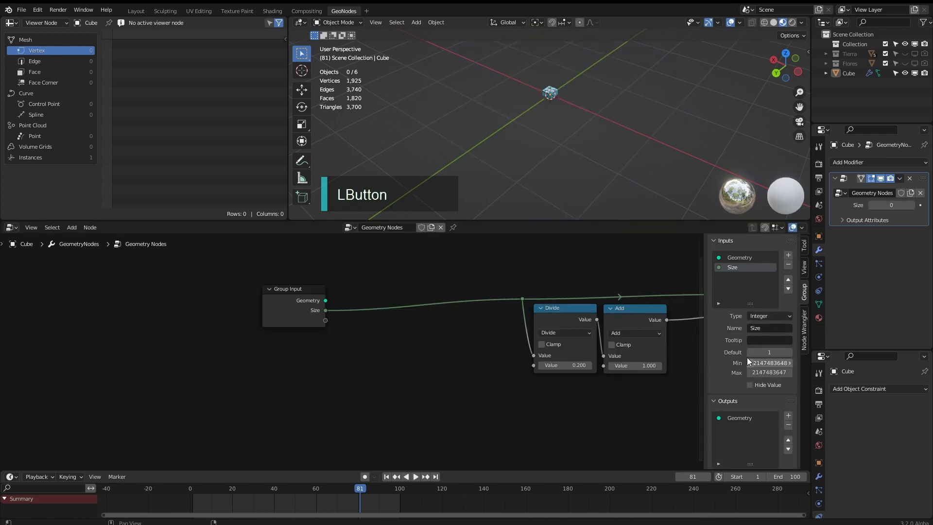
- Set the Size input's default to 3, its minimum to 1 and its maximum to 10
left_click(773, 363)
left_click(770, 363)
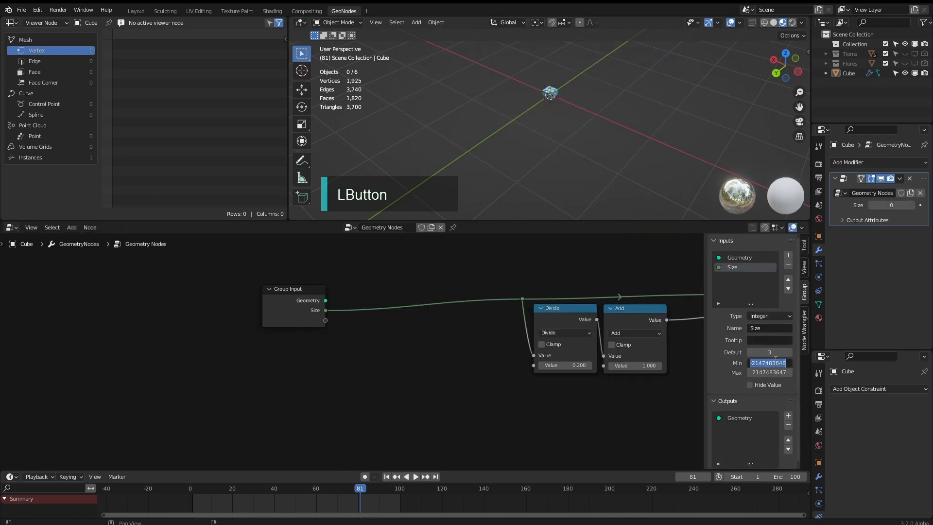
type("1")
left_click(746, 374)
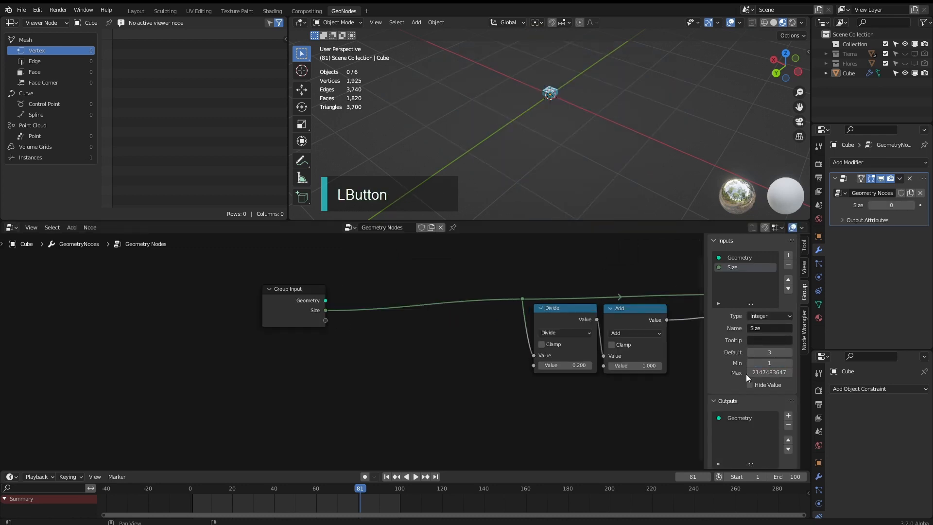
left_click(783, 371)
type("10")
left_click(741, 377)
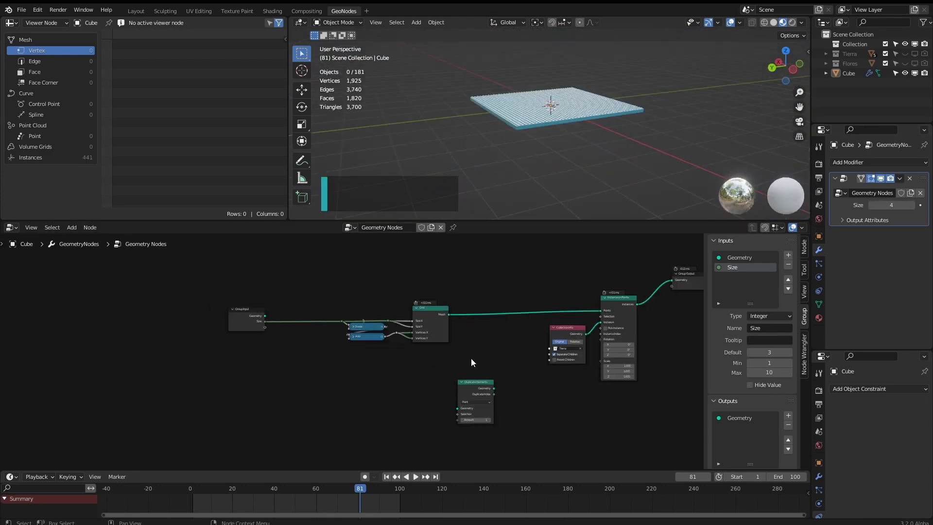
- Insert the Duplicate Elements node into the link between Grid and Instance on Points and reposition the Collection Info node
scroll(471, 358, "up", 3)
scroll(473, 369, "up", 1)
middle_click_drag(537, 378, 479, 370)
scroll(480, 371, "down", 4)
left_click_drag(485, 389, 494, 339)
middle_click_drag(519, 160, 530, 105)
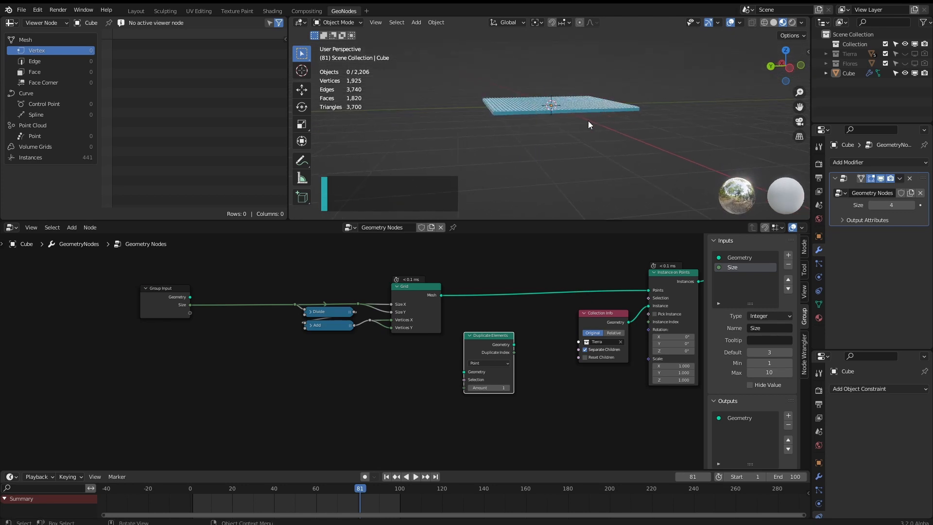
scroll(468, 371, "up", 1)
scroll(468, 372, "up", 1)
left_click_drag(539, 332, 538, 269)
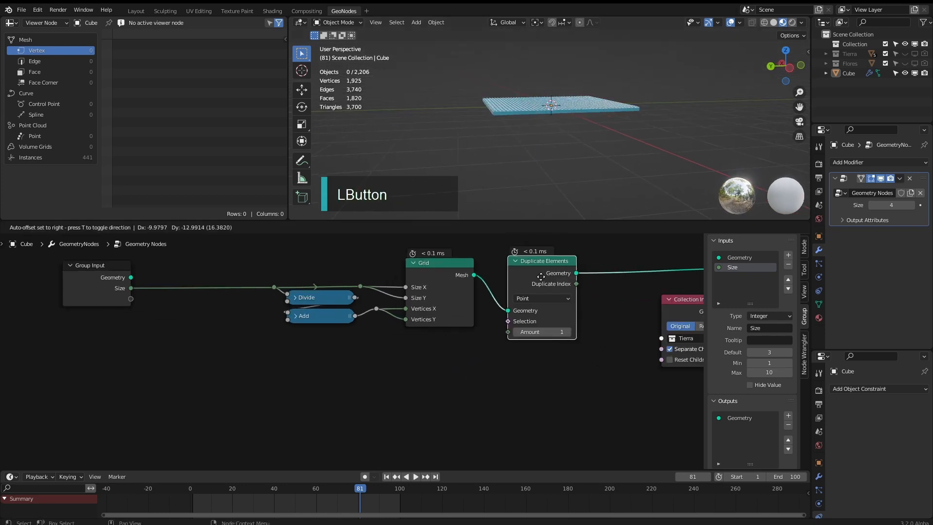
scroll(541, 333, "down", 5)
middle_click_drag(645, 296, 572, 290)
left_click_drag(582, 276, 592, 281)
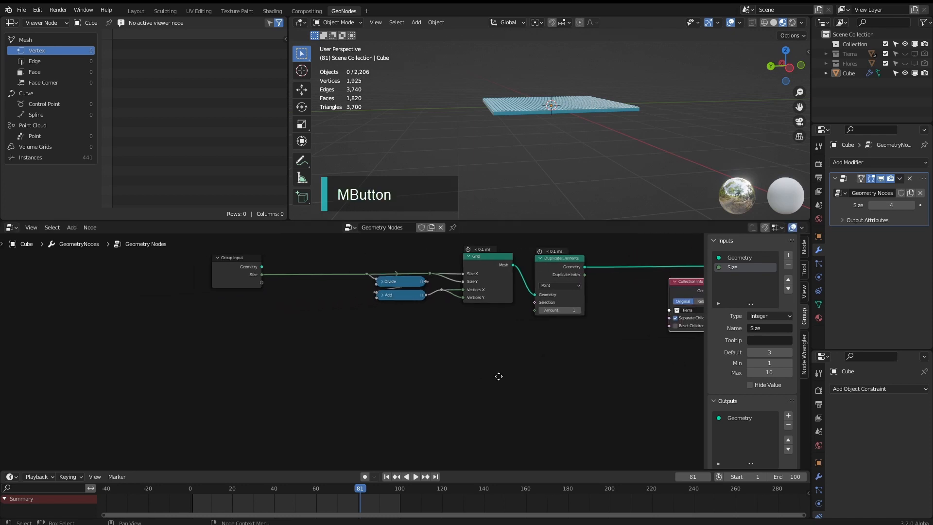
- Add a Noise Texture node below the grid nodes, switch it to 4D and set its Scale to 0.3
scroll(499, 377, "up", 1)
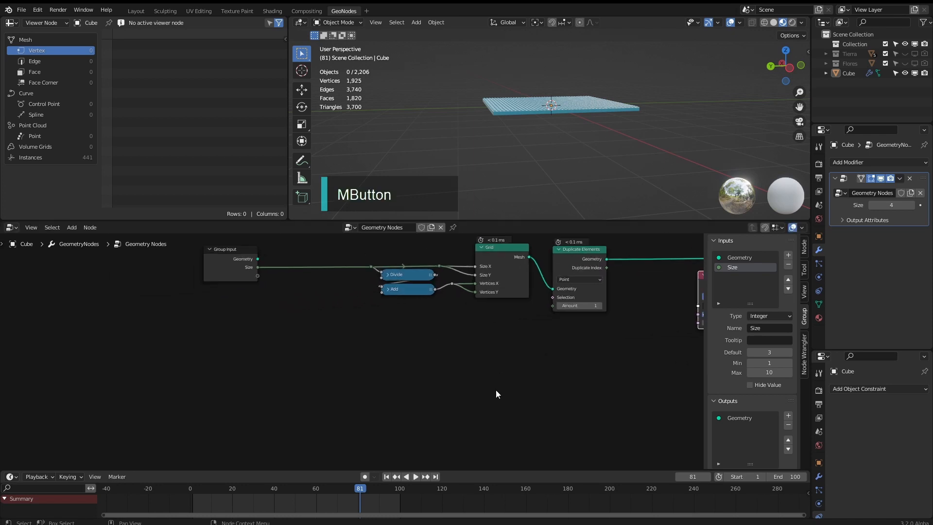
middle_click_drag(474, 358, 468, 336)
key("shift+a")
left_click(461, 323)
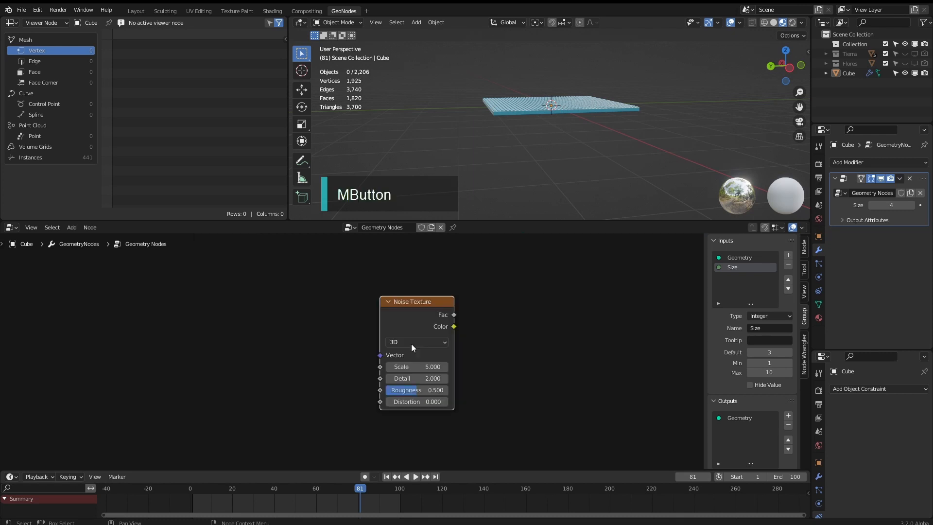
left_click(412, 342)
left_click(418, 387)
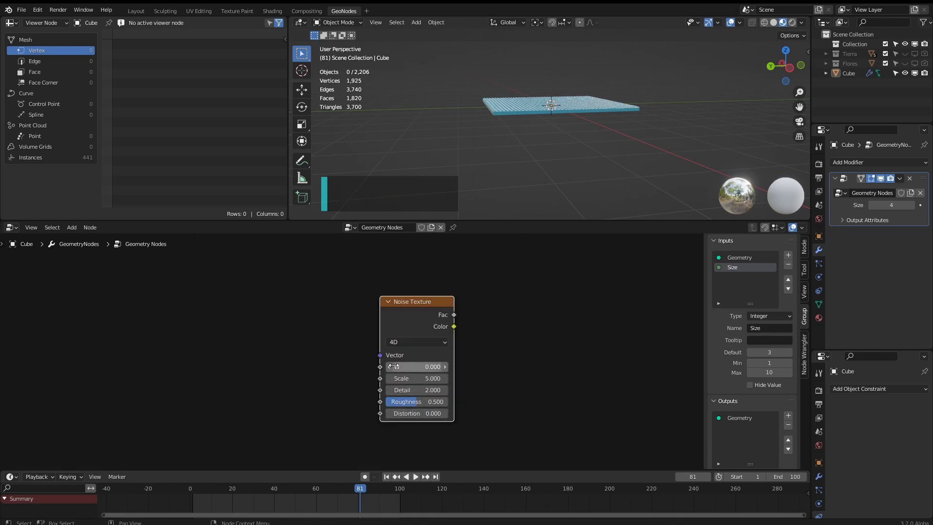
left_click_drag(400, 366, 428, 367)
left_click_drag(389, 381, 402, 383)
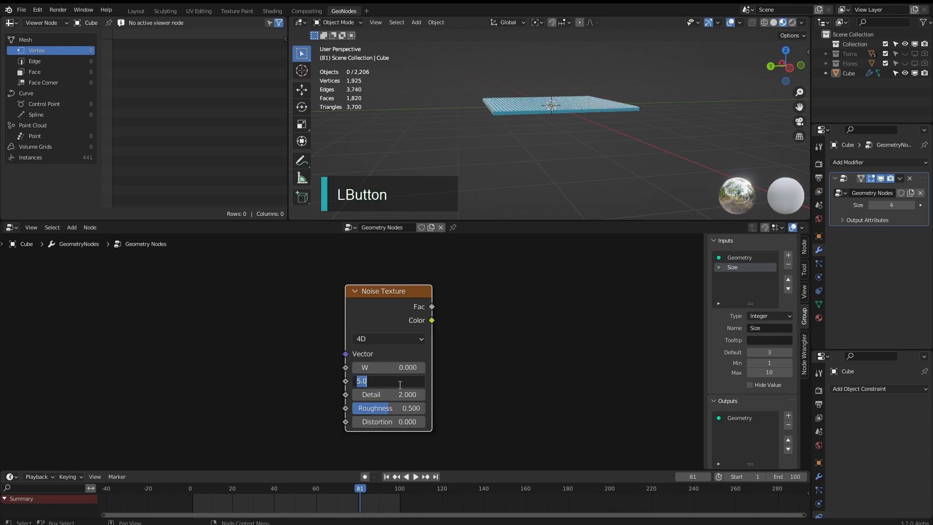
type("0.3")
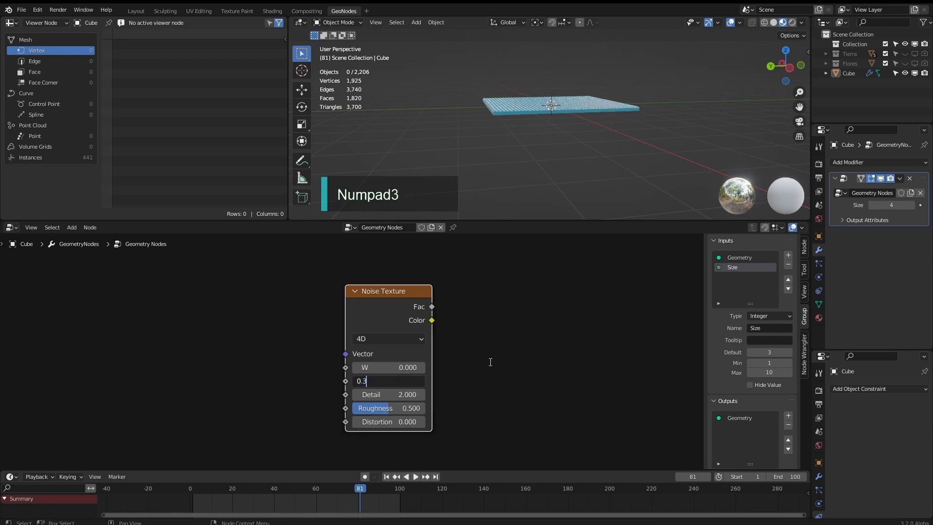
left_click(506, 351)
- Multiply the Noise Texture's Fac by 5 with a Math node and connect the result to the Duplicate Elements Amount
scroll(398, 342, "down", 2)
left_click_drag(398, 338, 516, 334)
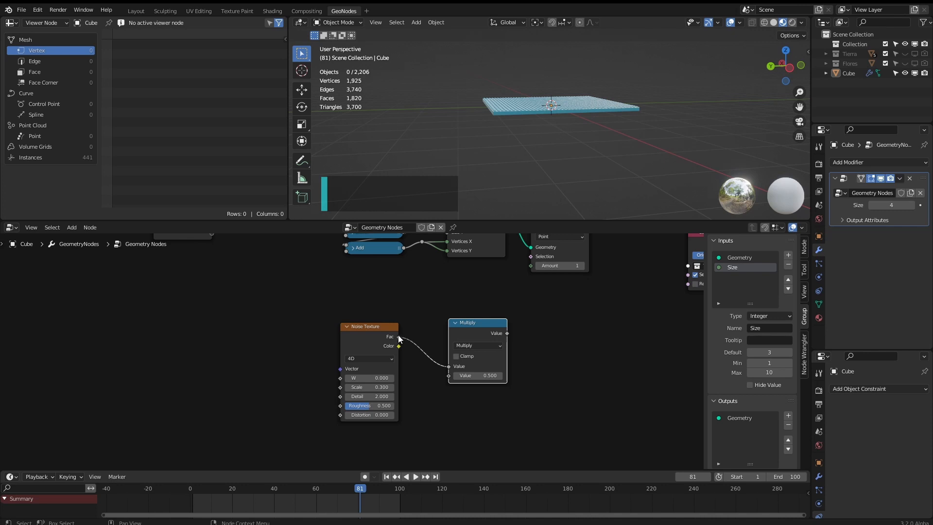
middle_click_drag(394, 338, 349, 366)
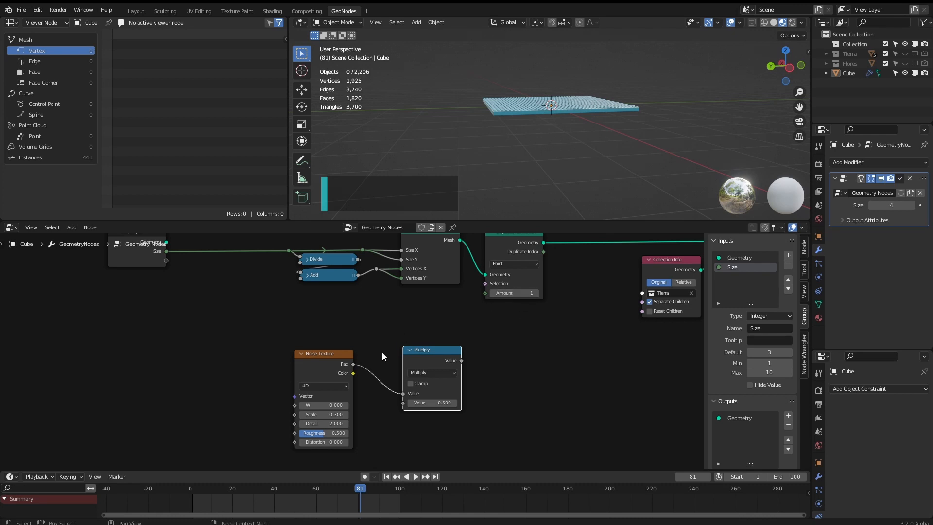
left_click_drag(353, 365, 457, 327)
left_click_drag(443, 360, 485, 293)
left_click_drag(432, 343, 444, 332)
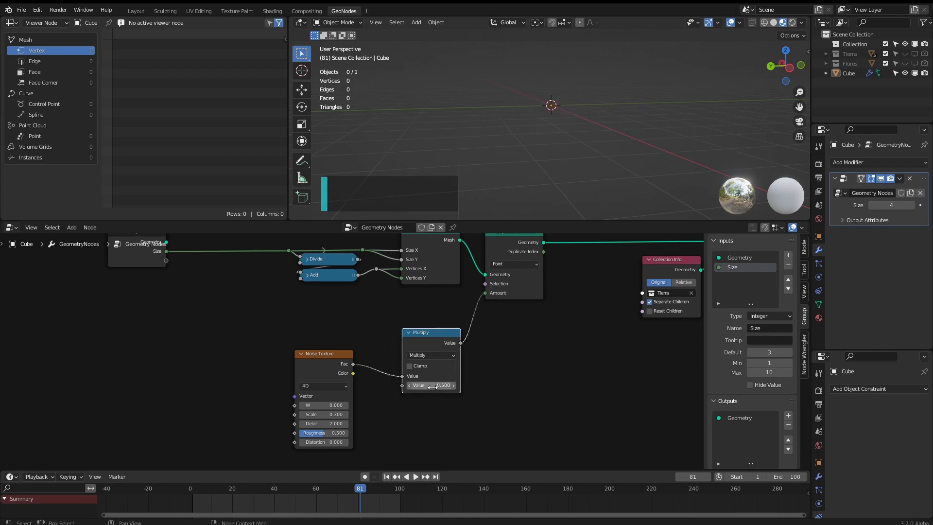
left_click(433, 388)
type("5")
left_click(538, 377)
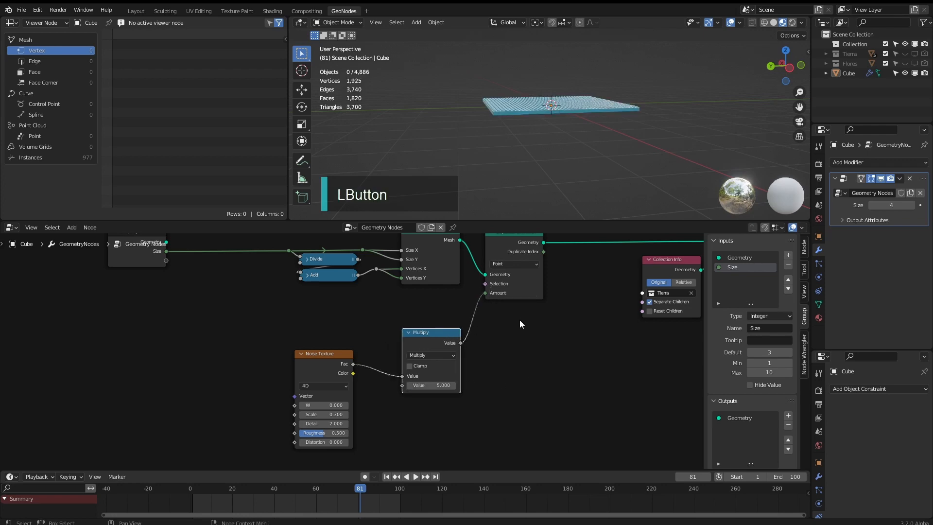
middle_click_drag(554, 146, 484, 125)
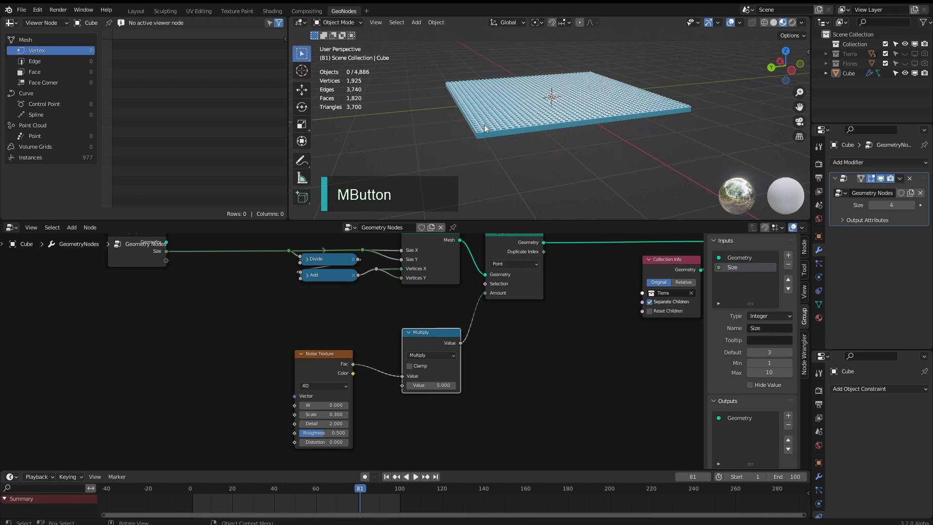
- Make room before Instance on Points and insert a Set Position node between it and Duplicate Elements
scroll(503, 345, "down", 4)
middle_click_drag(524, 330, 454, 343)
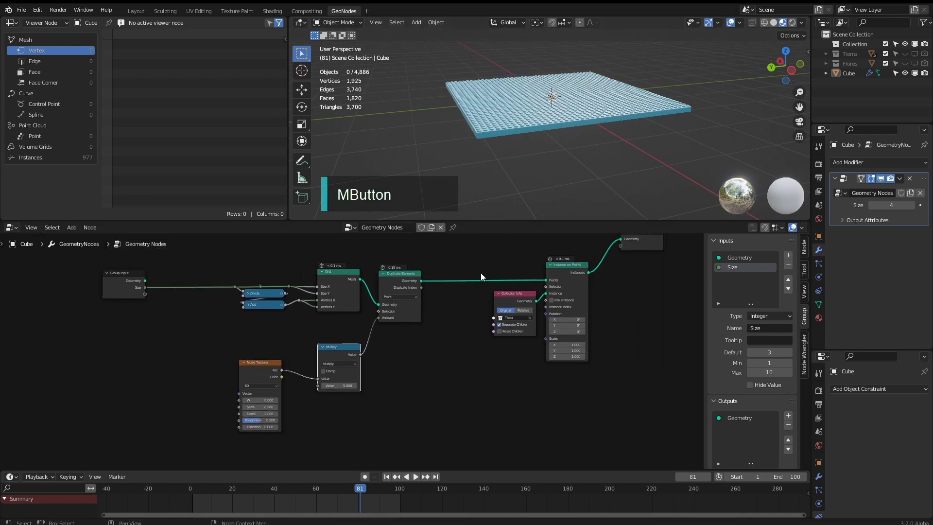
middle_click_drag(603, 301, 509, 343)
left_click_drag(559, 369, 433, 287)
left_click_drag(462, 318, 548, 318)
scroll(438, 362, "up", 2)
key("shift+a")
left_click(466, 302)
type("se")
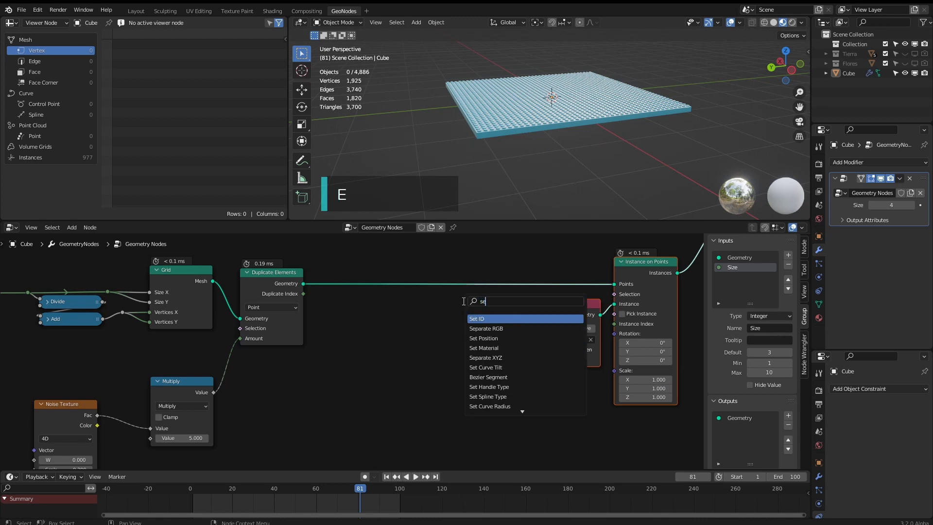
type("t")
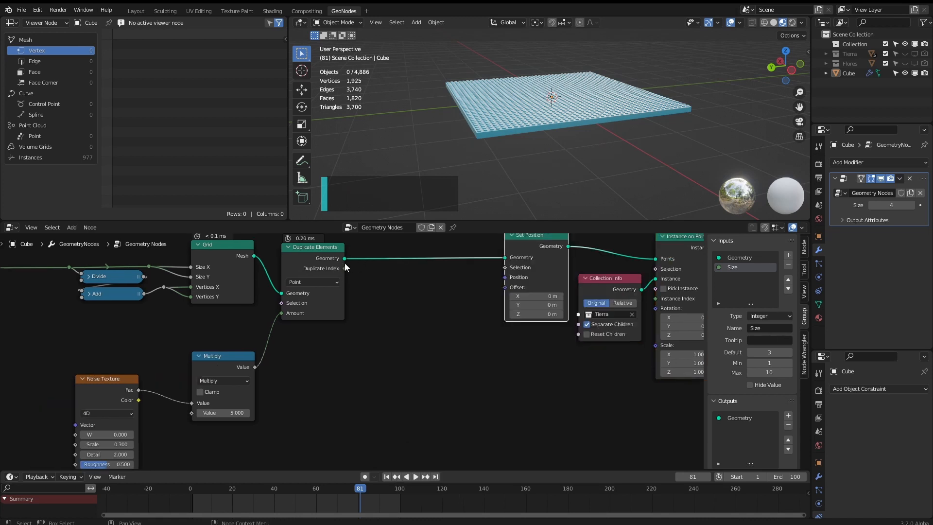
- Multiply the Duplicate Index by 0.1 and feed it through the Z of a Combine XYZ node into the Set Position Offset
middle_click_drag(490, 73, 532, 119)
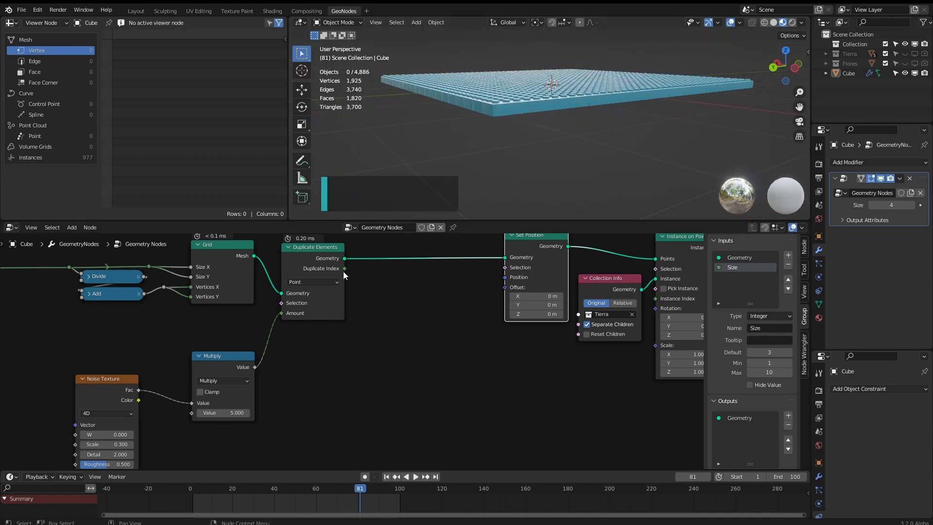
left_click_drag(344, 269, 414, 391)
left_click(418, 409)
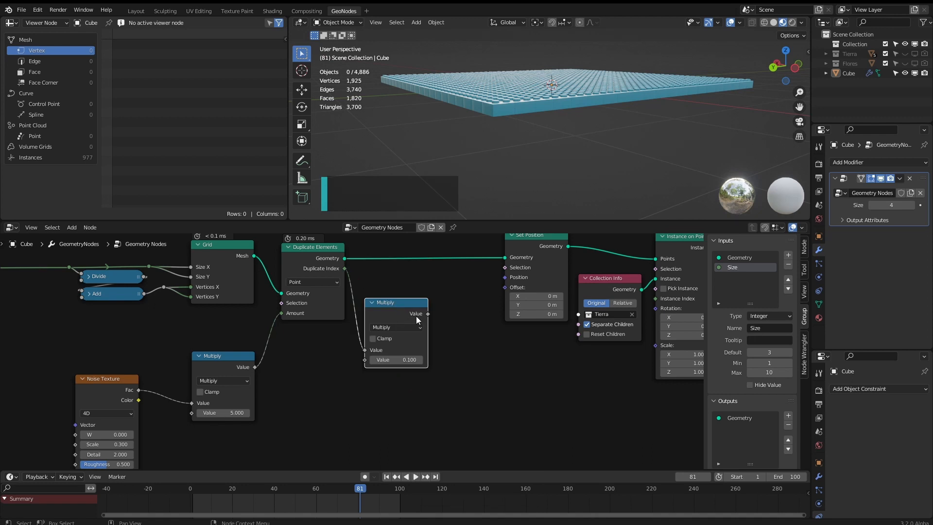
left_click_drag(428, 314, 505, 288)
type("comb")
left_click(415, 445)
mouse_move(533, 132)
middle_mouse_down()
mouse_move(517, 125)
mouse_move(517, 138)
middle_mouse_up()
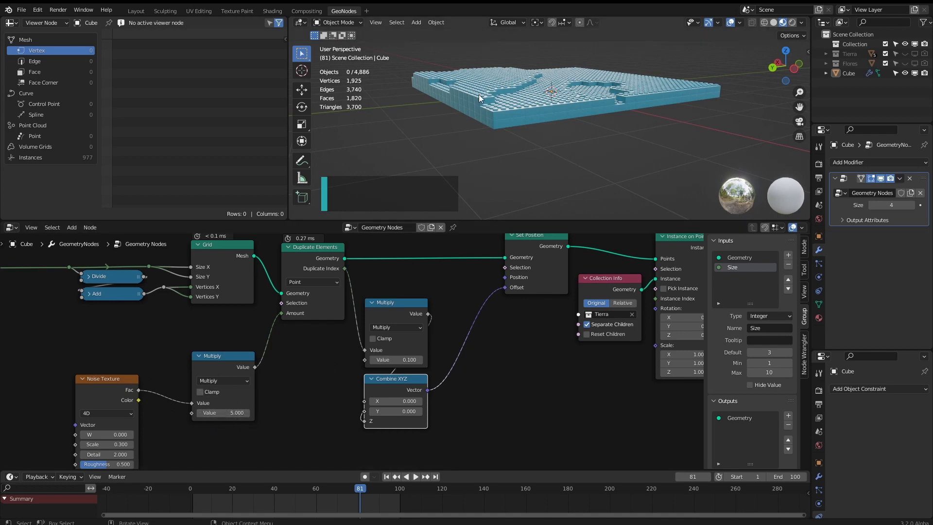
middle_click_drag(481, 95, 450, 104)
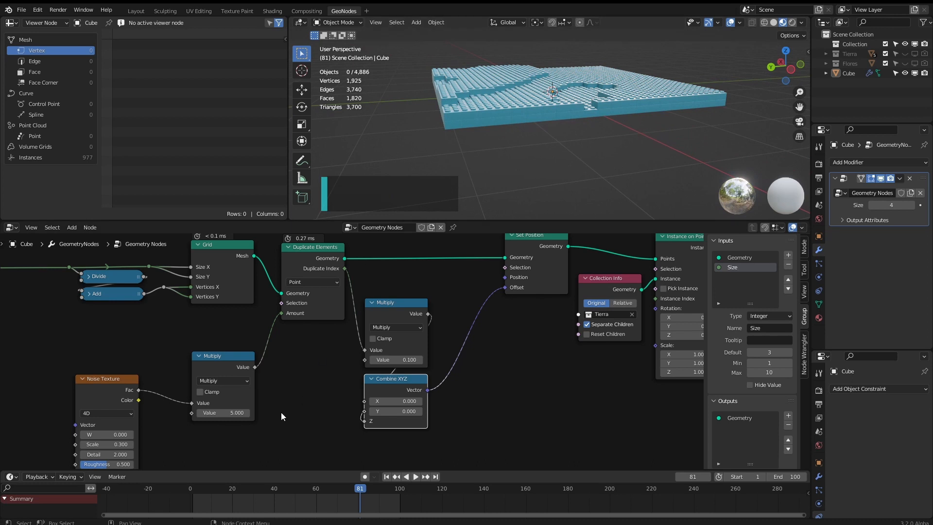
- Move the noise Multiply node beside the Noise Texture and raise its value to 11.5
middle_click_drag(281, 412, 374, 344)
left_click_drag(305, 293, 263, 321)
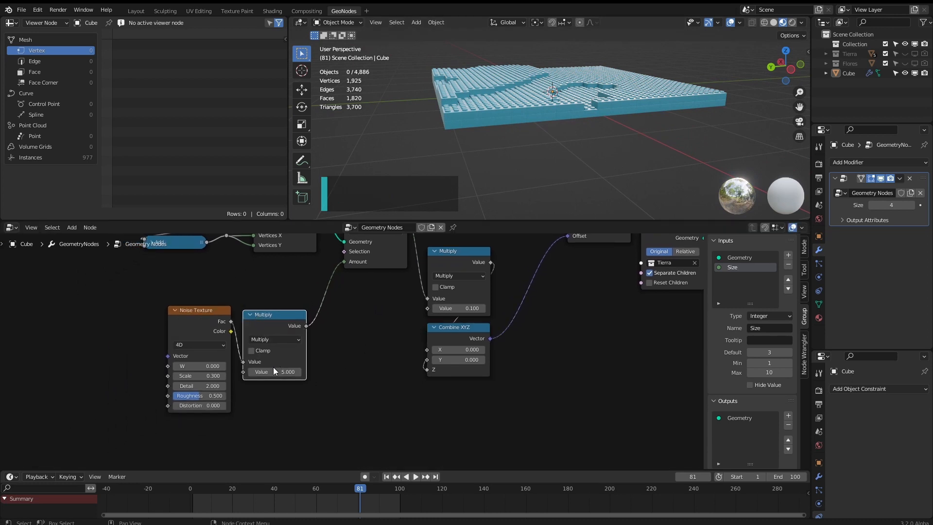
left_click_drag(274, 372, 279, 374)
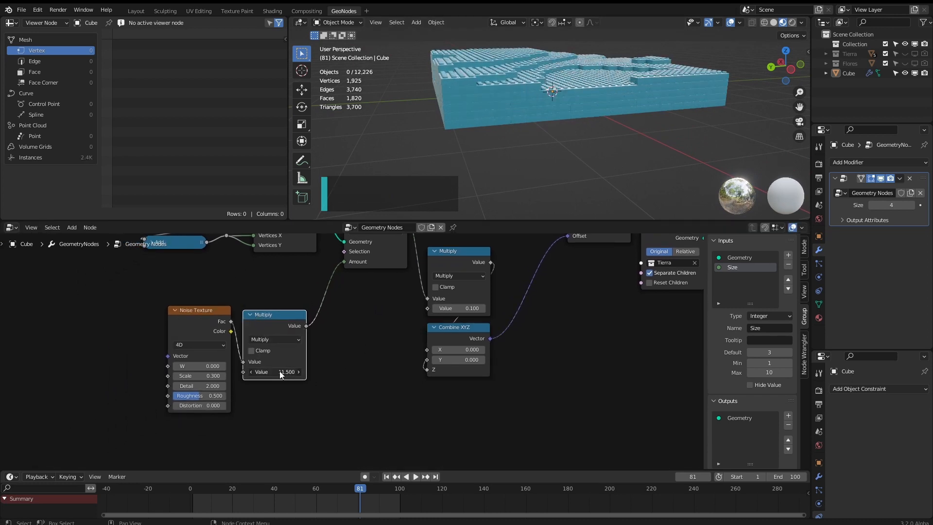
- Move the Noise Texture node aside and insert a Map Range node between it and the Multiply node
middle_click_drag(214, 339, 290, 334)
left_click_drag(290, 334, 258, 336)
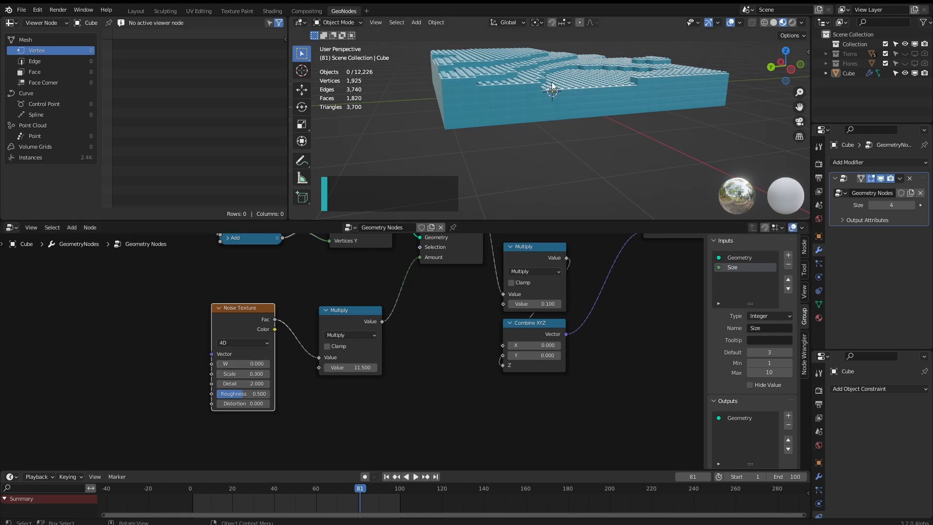
left_click_drag(252, 322, 203, 321)
middle_click_drag(249, 306, 303, 300)
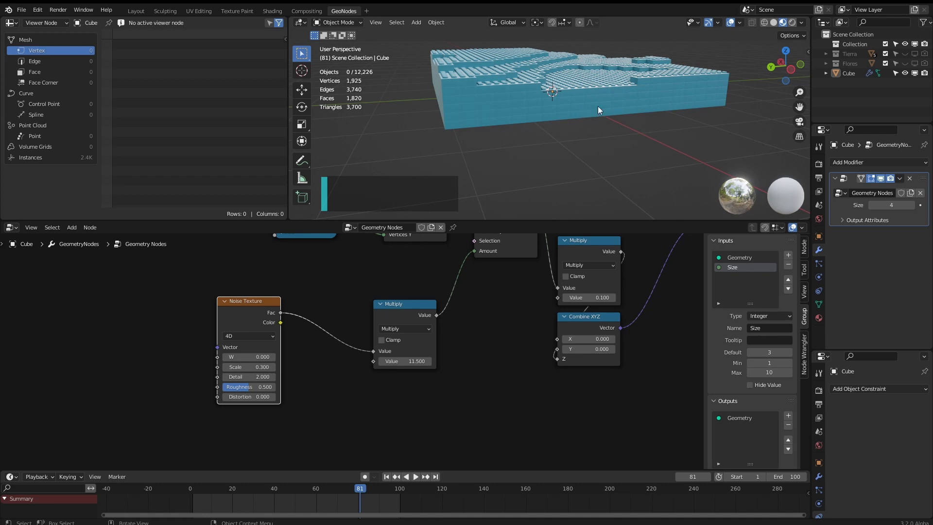
left_click_drag(257, 323, 249, 324)
key("shift+a")
left_click(332, 285)
type("ma")
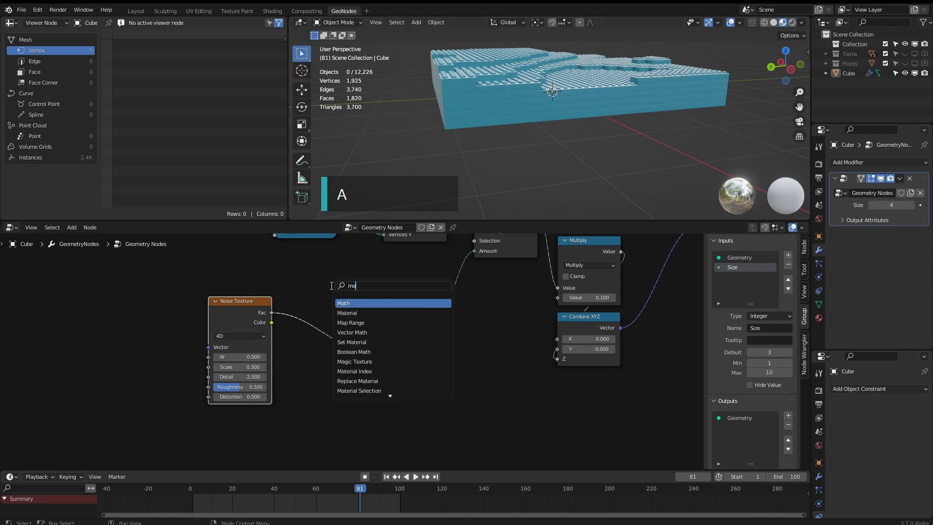
left_click(350, 323)
left_click(316, 311)
- Set the Map Range From Min to 0.42 and move the Multiply node next to it
left_click(324, 370)
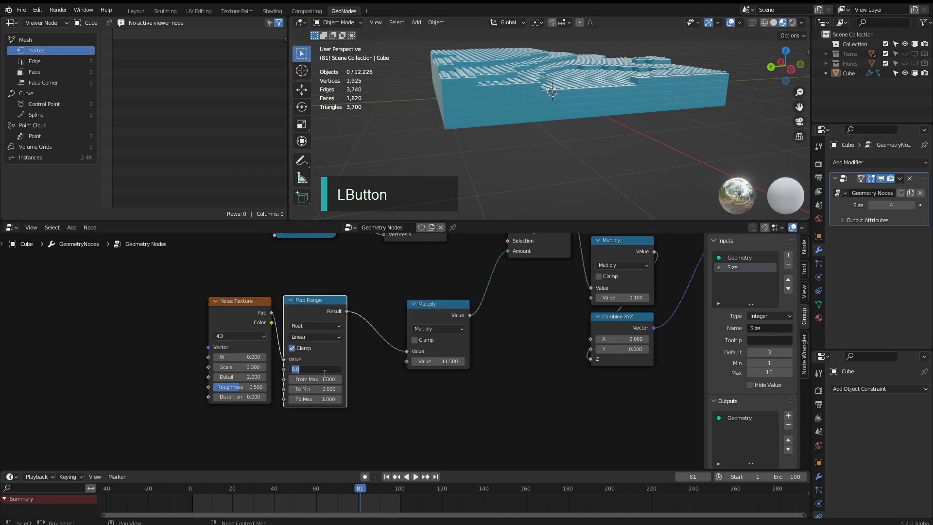
type("0.42")
key("Return")
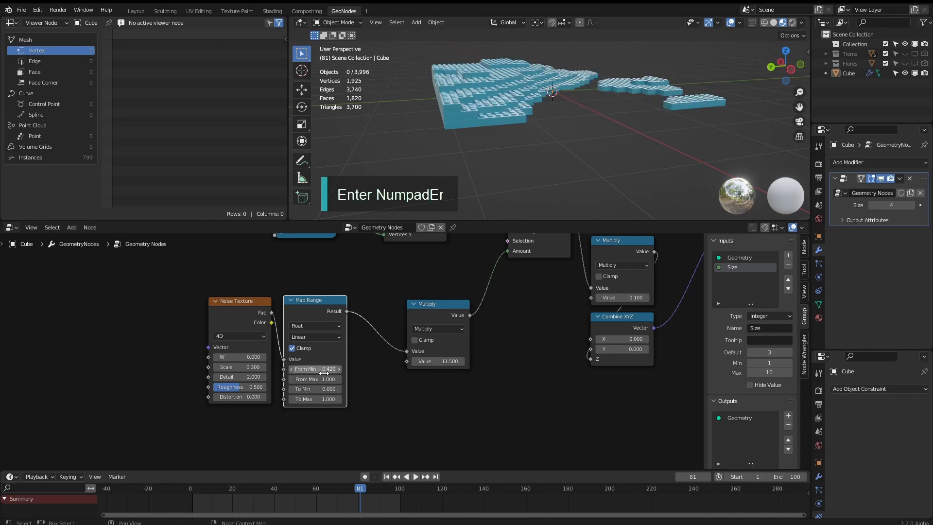
left_click_drag(441, 308, 387, 307)
middle_click_drag(588, 151, 521, 98)
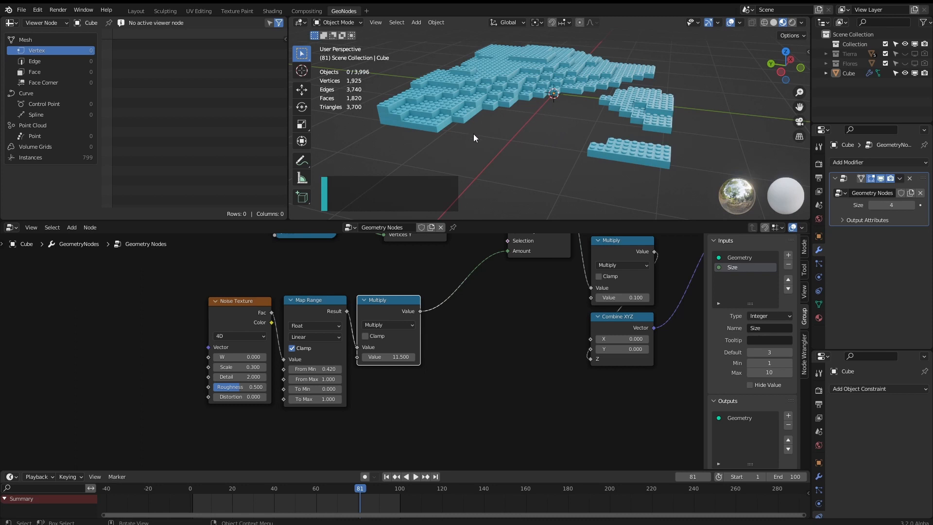
- Switch the noise Multiply node to Multiply Add and set its Addend to 1
middle_click_drag(462, 341, 492, 333)
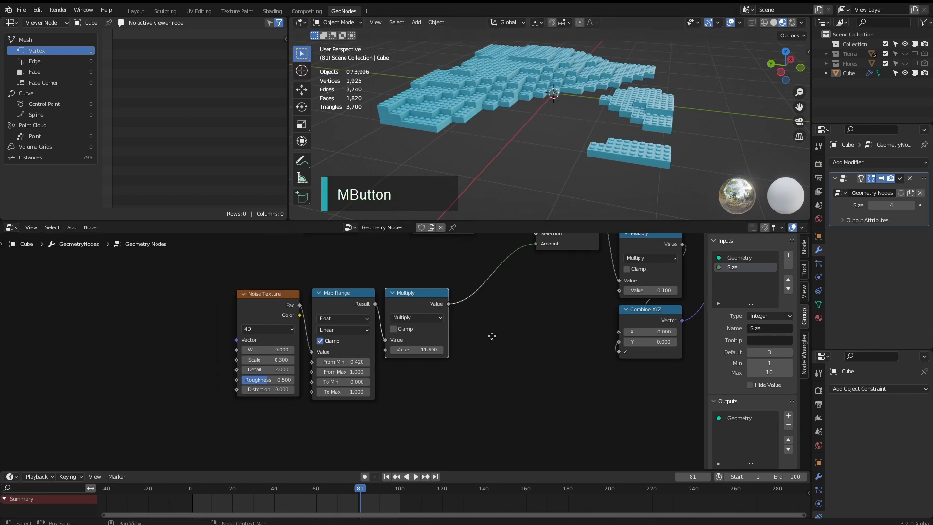
left_click(400, 316)
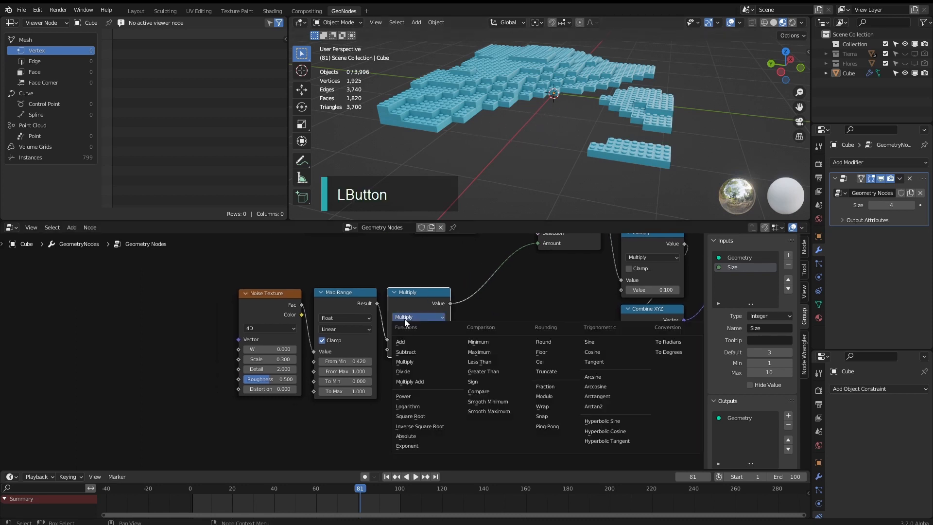
left_click(422, 380)
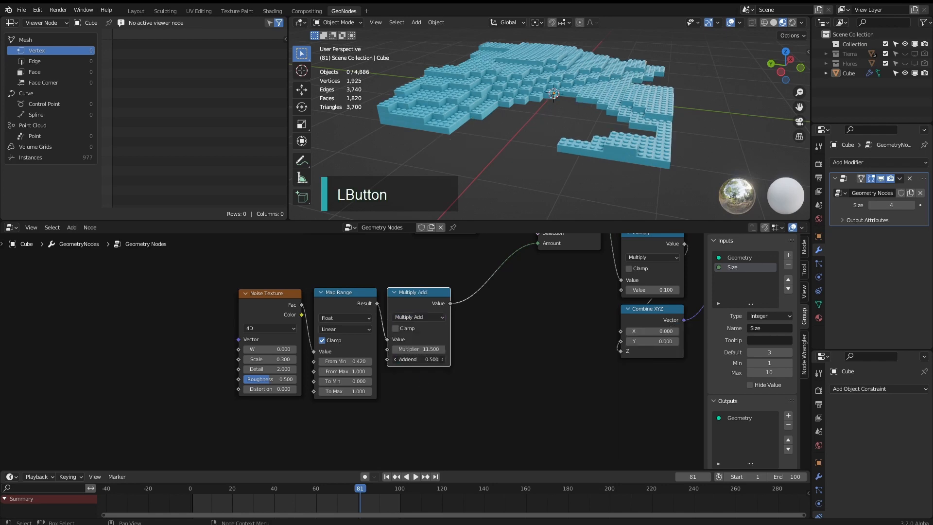
left_click(426, 359)
type("1")
left_click(504, 371)
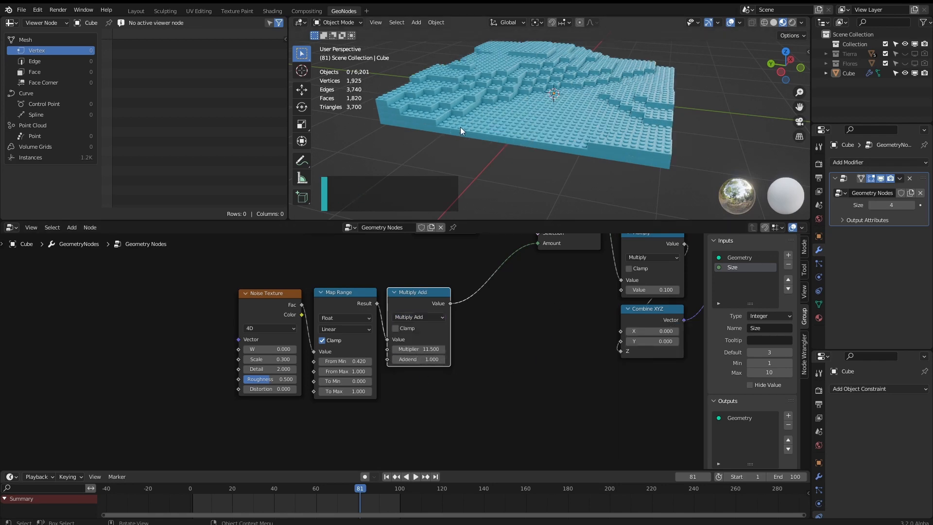
- Raise the Multiply Add node's Multiplier to 25.43
middle_click_drag(503, 131, 545, 145)
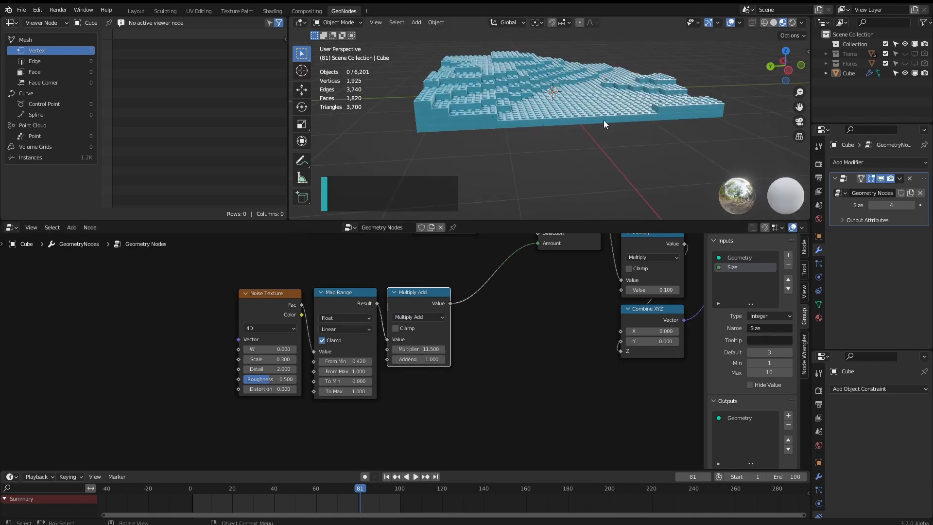
scroll(442, 340, "down", 2)
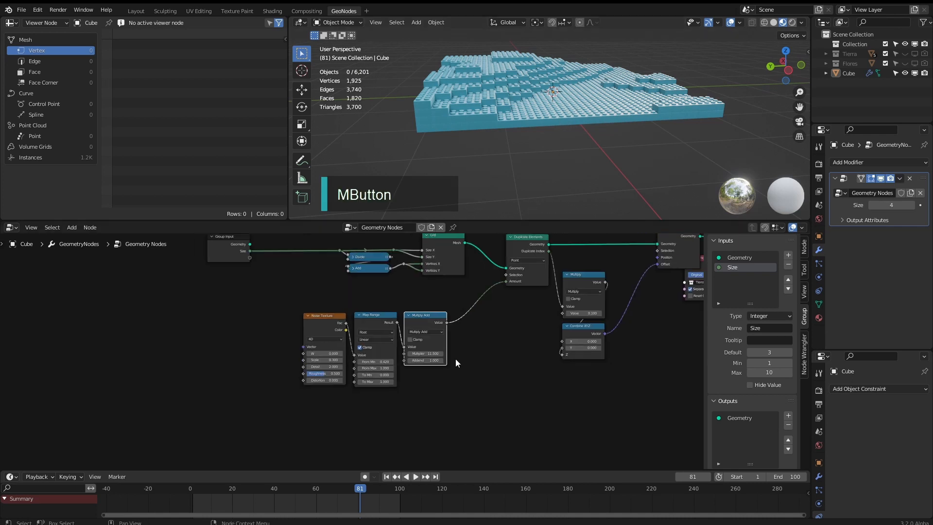
left_click_drag(426, 353, 506, 353, "shift")
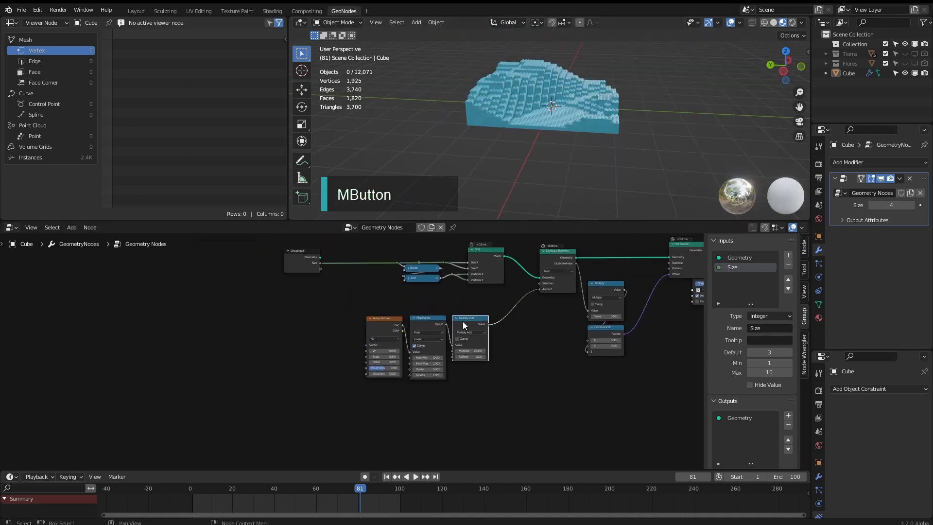
- Duplicate the Group Input node below the Map Range and expose the Multiply Add's Multiplier as a new group input
left_click(287, 255)
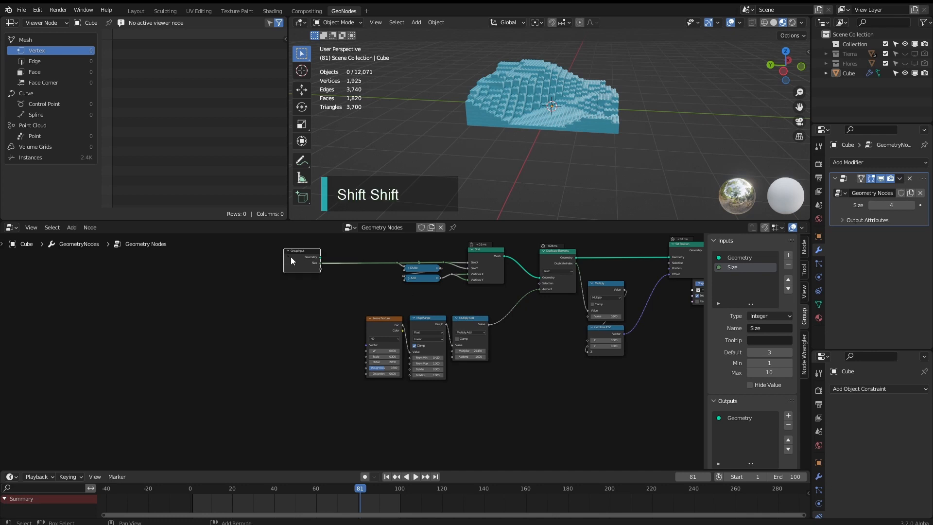
key("shift+d")
left_click(418, 396)
scroll(467, 267, "up", 3)
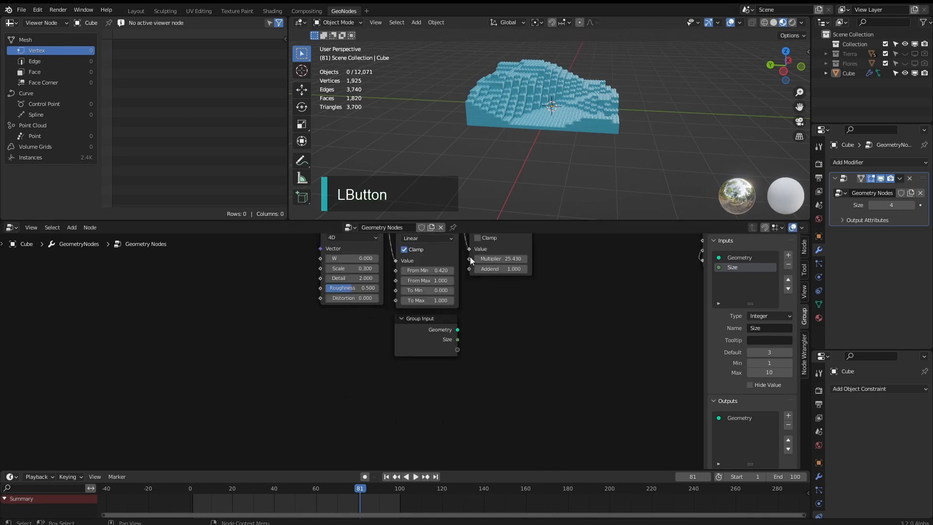
left_click_drag(469, 259, 457, 351)
- Rename the new group input to Height with a minimum of 0, and set the modifier's Height to 26.09
left_click(780, 328)
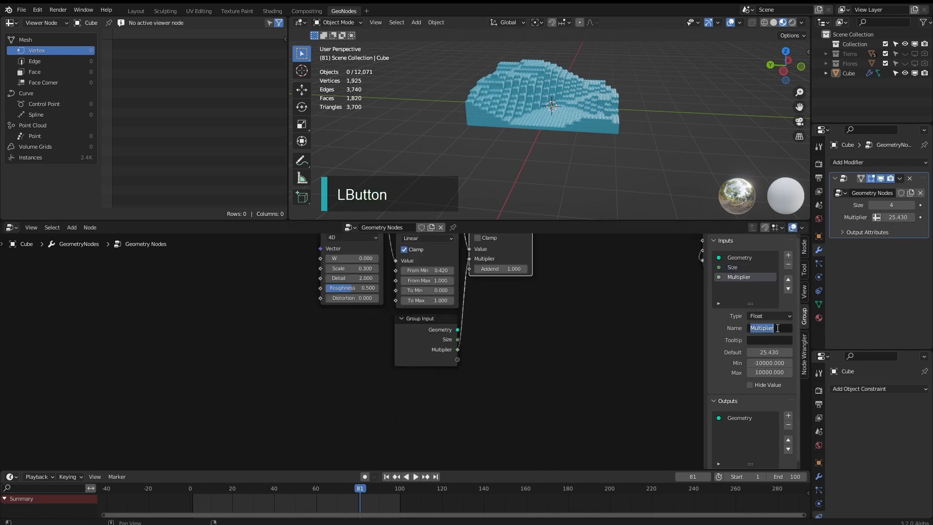
type("Height")
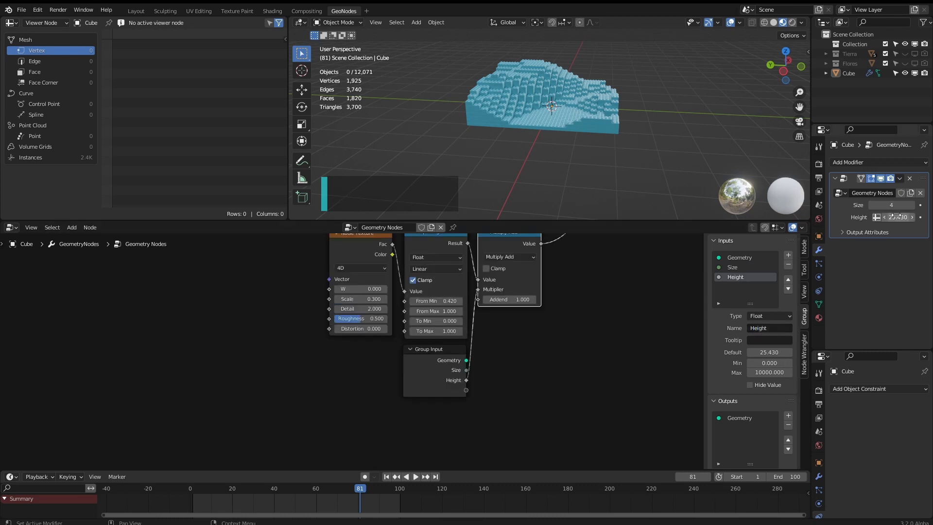
left_click_drag(898, 217, 914, 218)
- Insert a Multiply math node between the Height input and the Multiply Add's Multiplier, and lower the modifier's Height to 2.25
middle_click_drag(440, 364, 481, 340)
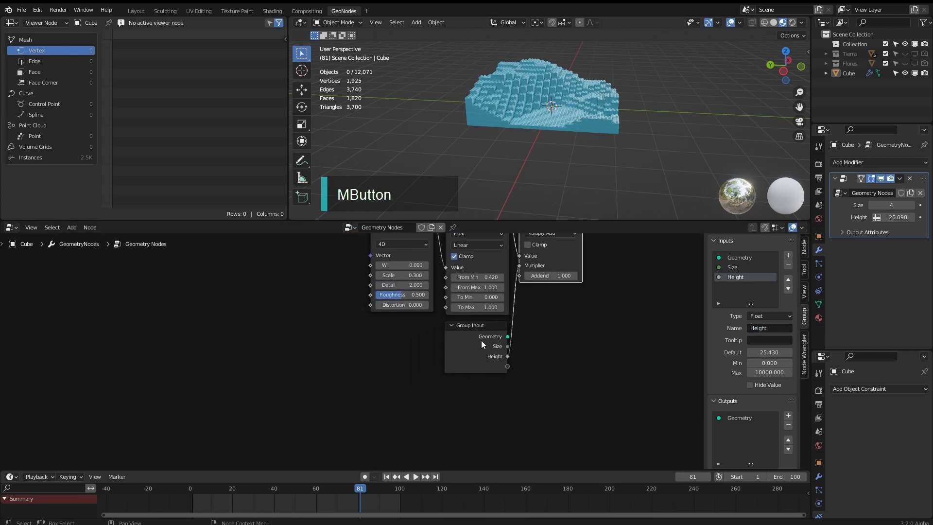
key("shift+a")
left_click(485, 329)
type("m")
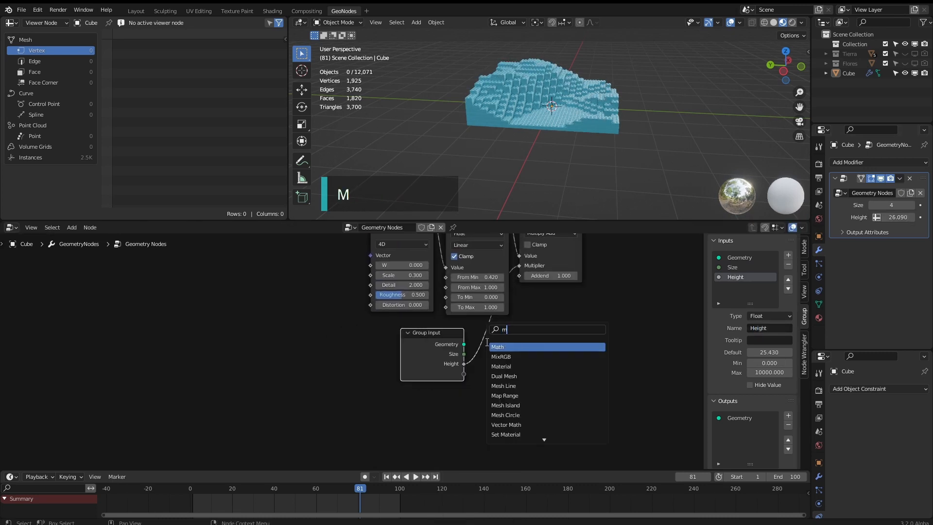
left_click(504, 346)
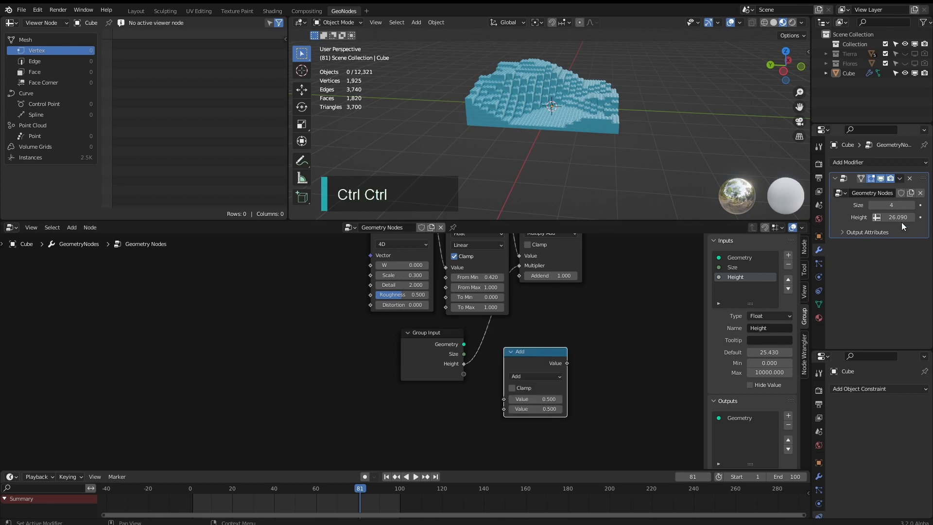
left_click_drag(900, 217, 826, 217)
left_click(535, 377)
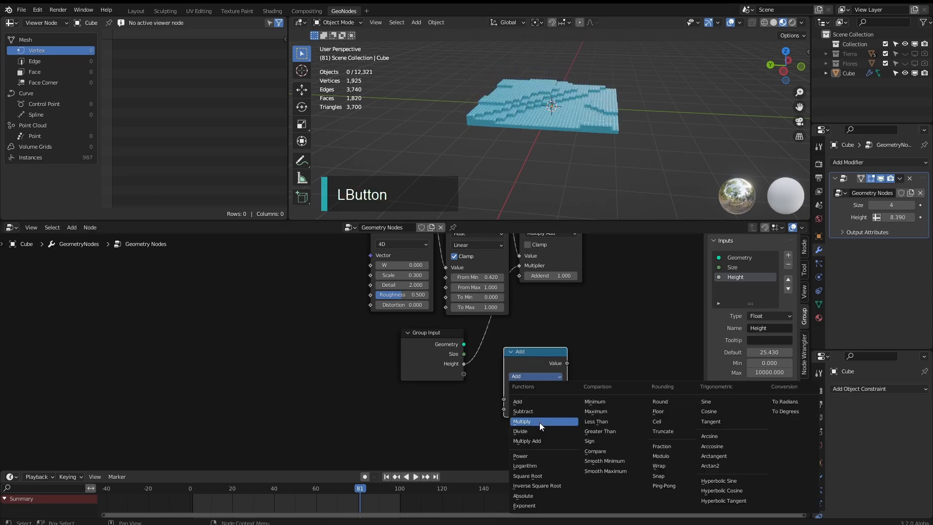
left_click(540, 421)
left_click(545, 409)
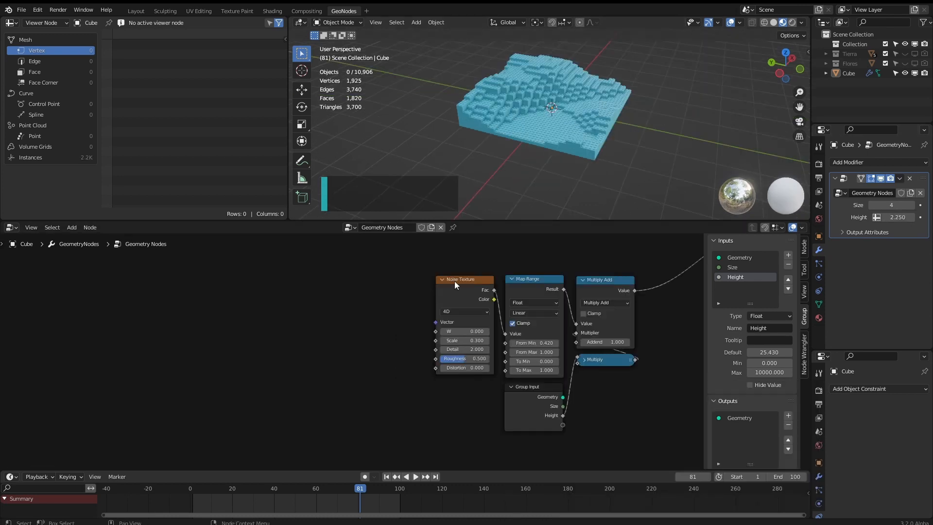
- Add a Position node and a Vector Math Add node, and feed their result into the Noise Texture's Vector input
middle_click_drag(313, 317, 391, 324)
key("shift+a")
left_click(383, 313)
type("po")
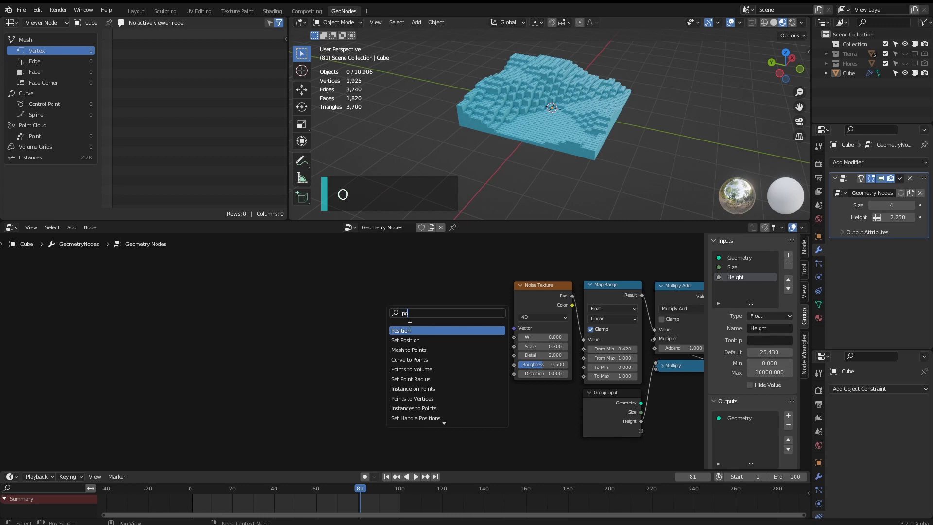
left_click(409, 330)
type("vec")
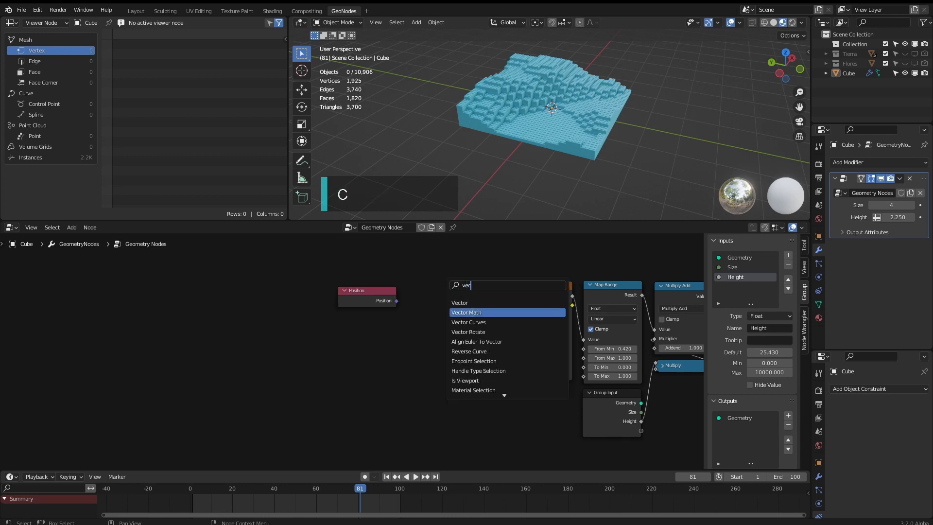
key("Return")
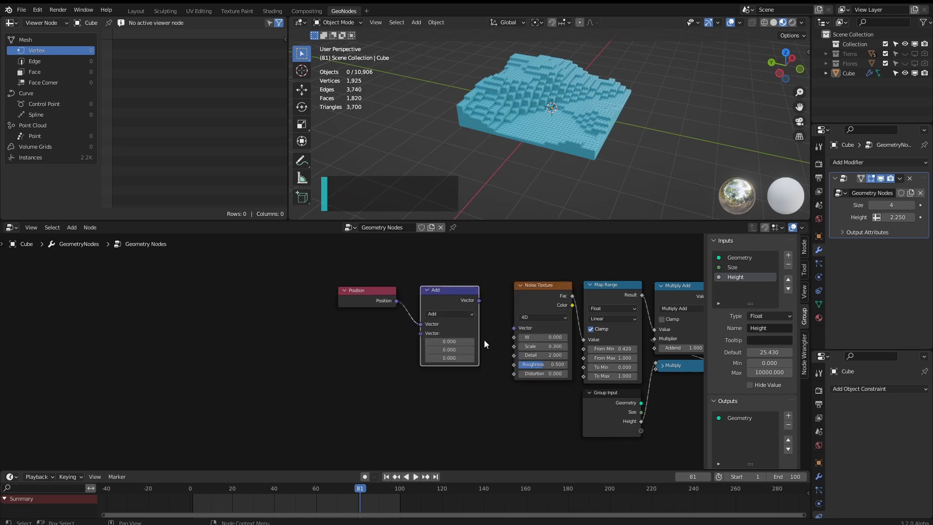
left_click_drag(480, 300, 514, 328)
- Try different X offsets in the vector Add node, up to about 1.76, to shift the noise, and undo the change
middle_click_drag(331, 339, 382, 335)
scroll(447, 319, "up", 3)
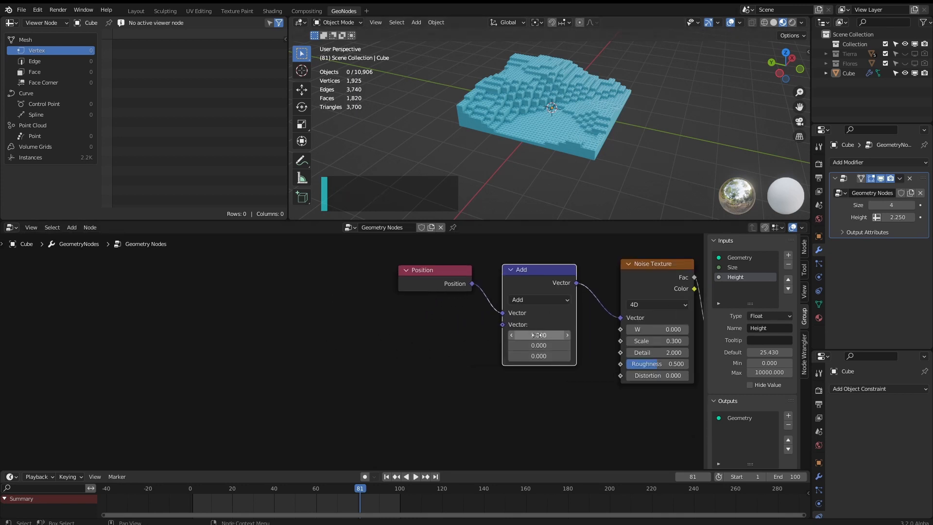
mouse_move(538, 335)
left_mouse_down()
mouse_move(567, 335)
mouse_move(546, 335)
left_mouse_up()
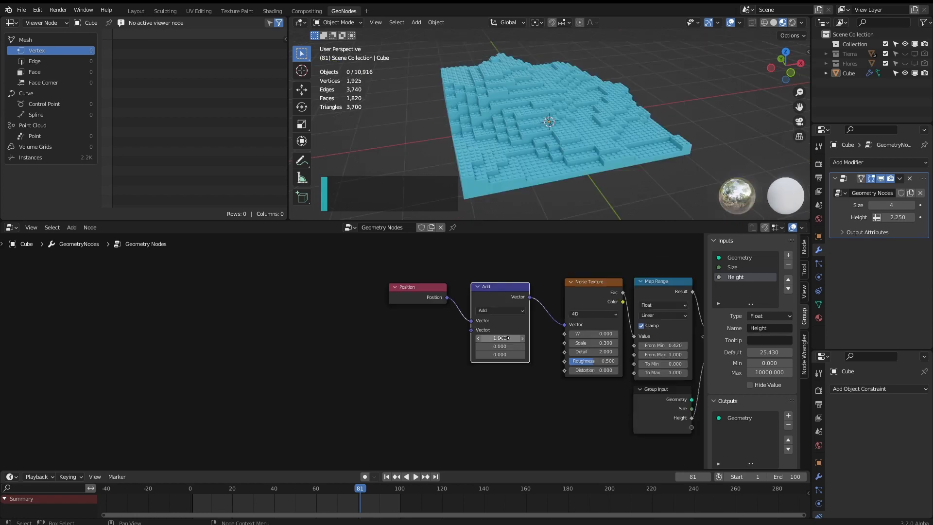
mouse_move(504, 338)
left_mouse_down()
mouse_move(469, 338)
mouse_move(515, 338)
left_mouse_up()
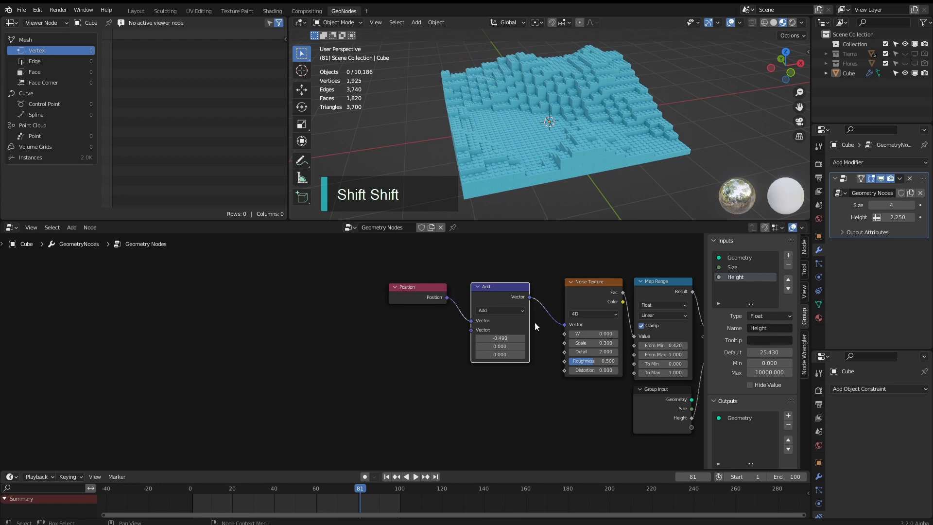
scroll(496, 148, "down", 4)
middle_click_drag(495, 148, 473, 162)
middle_click_drag(616, 145, 678, 112)
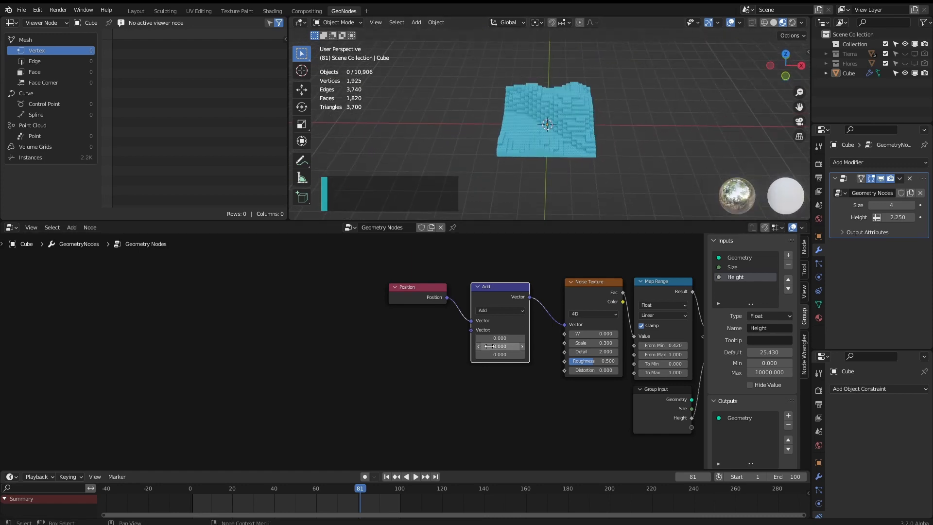
left_click_drag(499, 338, 524, 337, "shift")
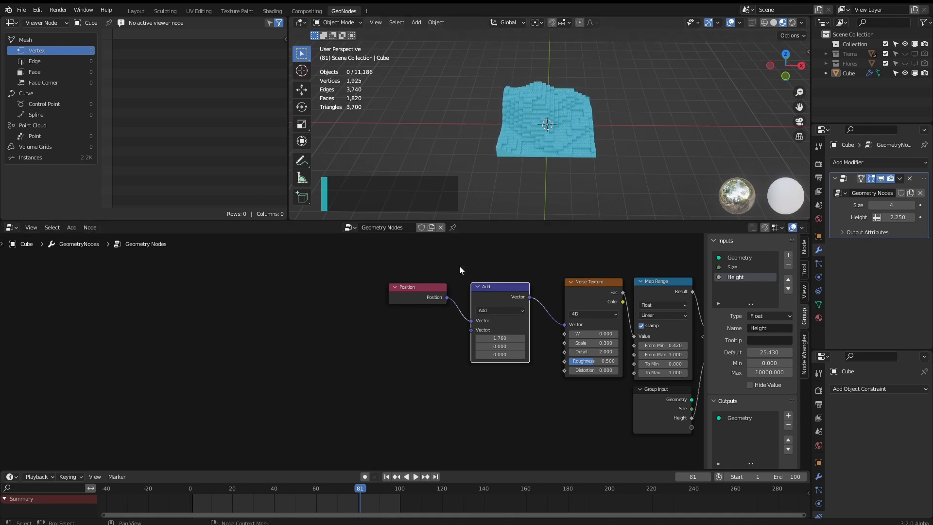
scroll(579, 122, "up", 3)
left_click_drag(590, 293, 585, 293)
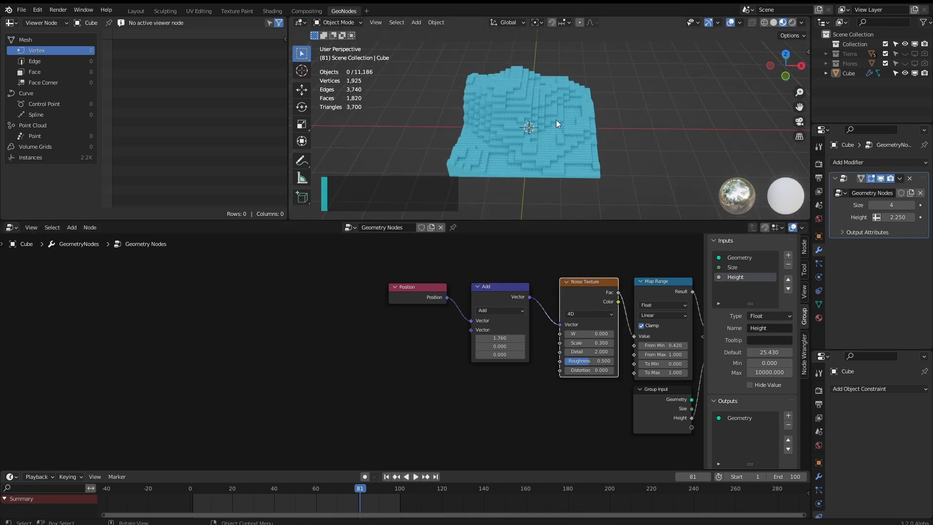
key("ctrl+z")
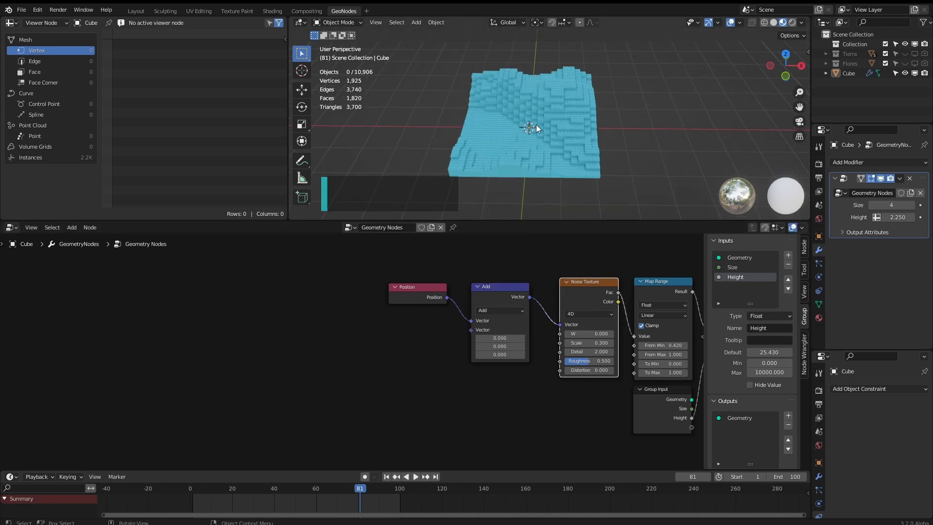
- Set the X offset of the vector Add node to 1
left_click(503, 338)
type("1")
left_click(432, 352)
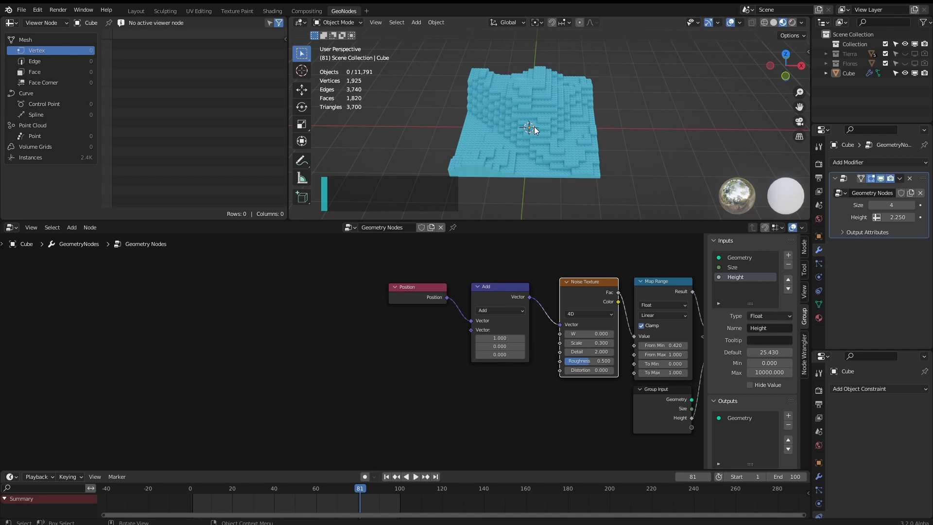
- Add a Combine XYZ node below the Position node and place another Group Input node before it
scroll(471, 287, "down", 4)
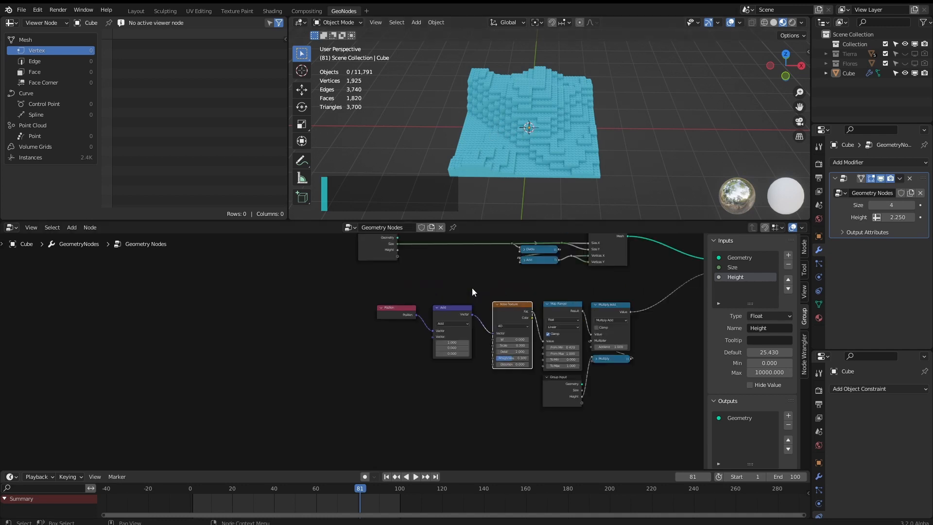
middle_click_drag(457, 232, 453, 283)
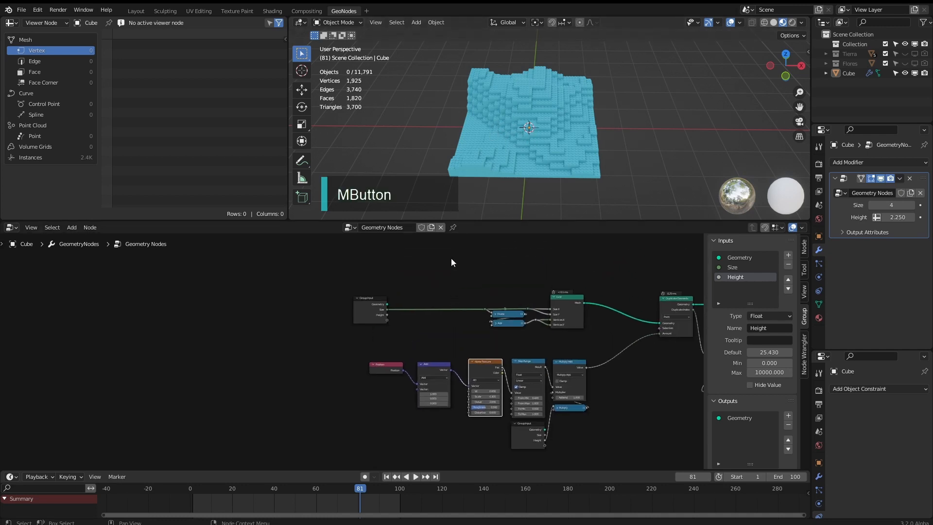
scroll(442, 364, "up", 2)
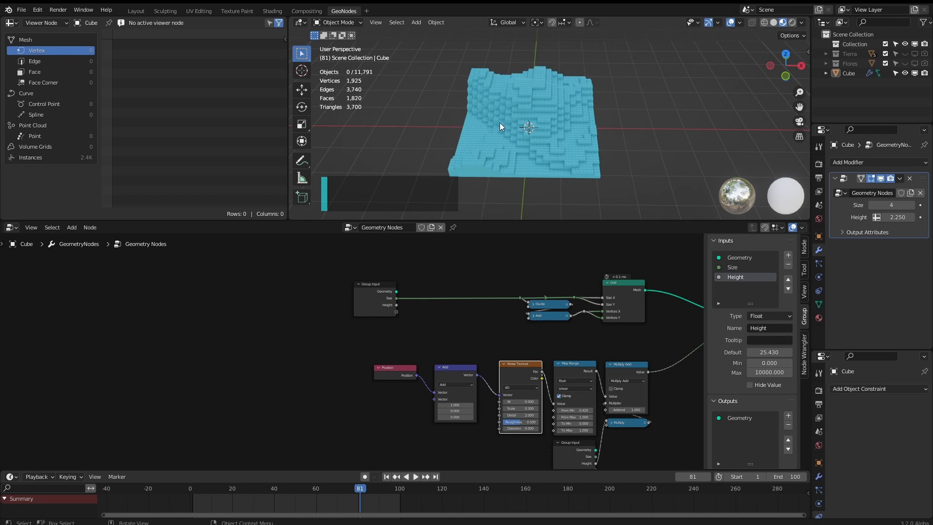
left_click(456, 372)
middle_click_drag(457, 339, 460, 382)
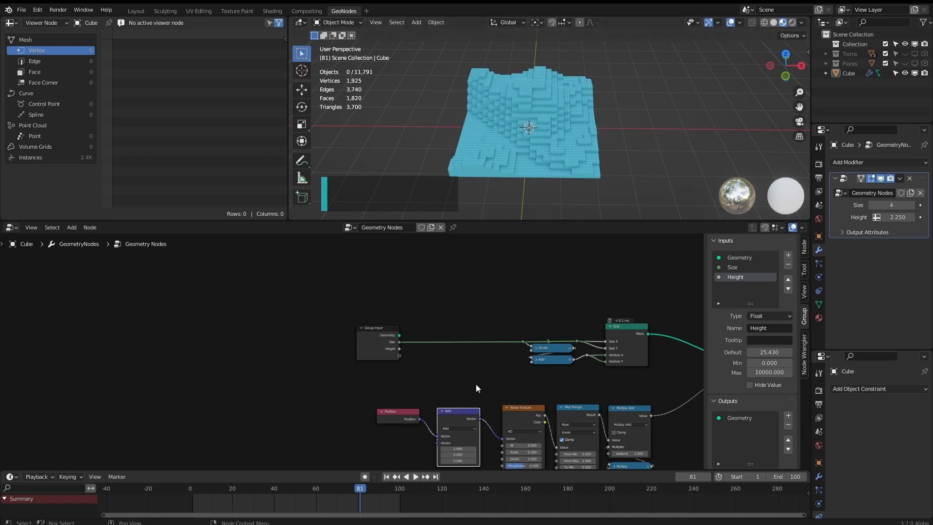
scroll(473, 387, "down", 5)
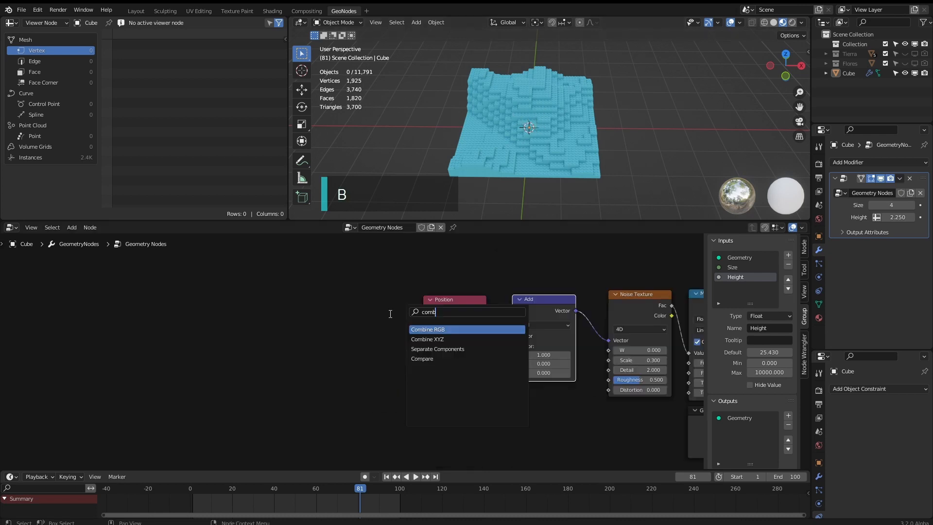
key("Down")
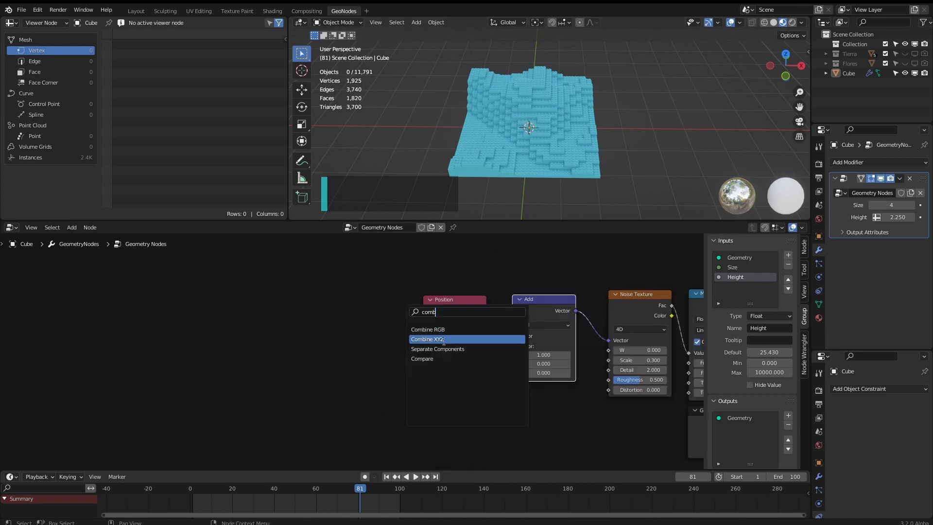
key("Return")
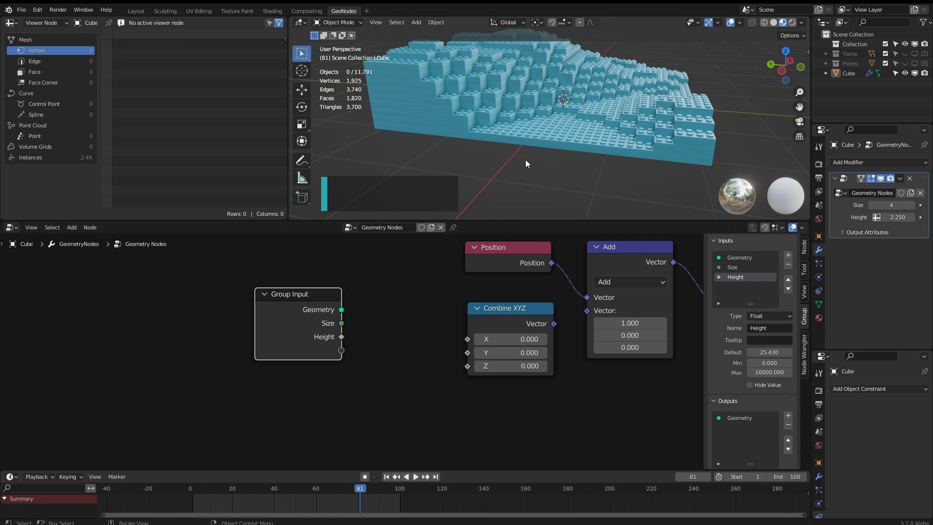
- Add a Math node between the new Group Input and Combine XYZ, switch it to Snap, and set its increment to 0.2
middle_click_drag(542, 138, 553, 136)
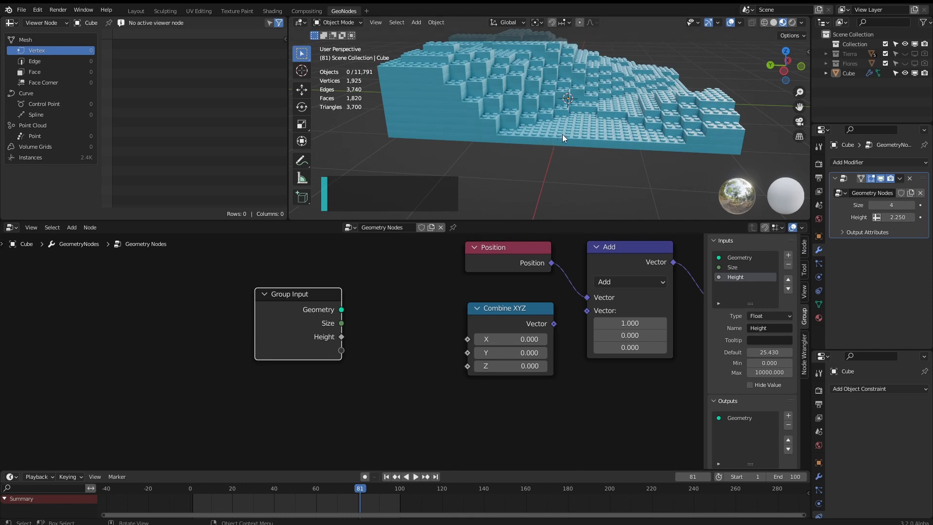
middle_click_drag(385, 339, 384, 313)
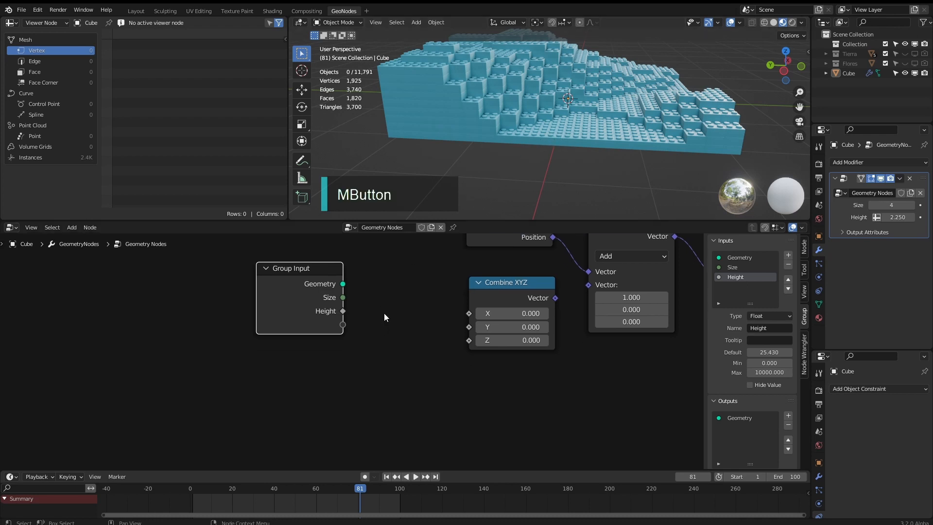
left_click_drag(342, 325, 401, 278)
type("math")
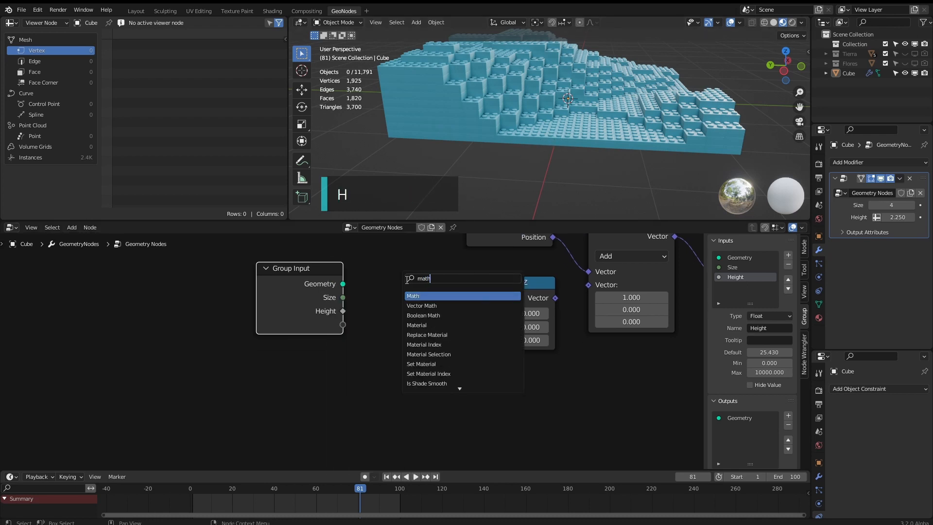
left_click(416, 296)
left_click(382, 301)
left_click(408, 324)
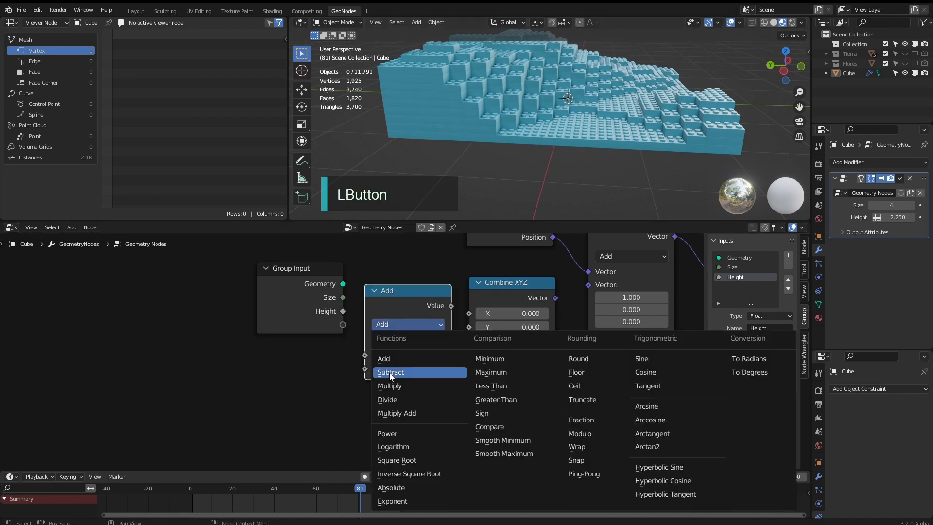
left_click(577, 460)
left_click(408, 368)
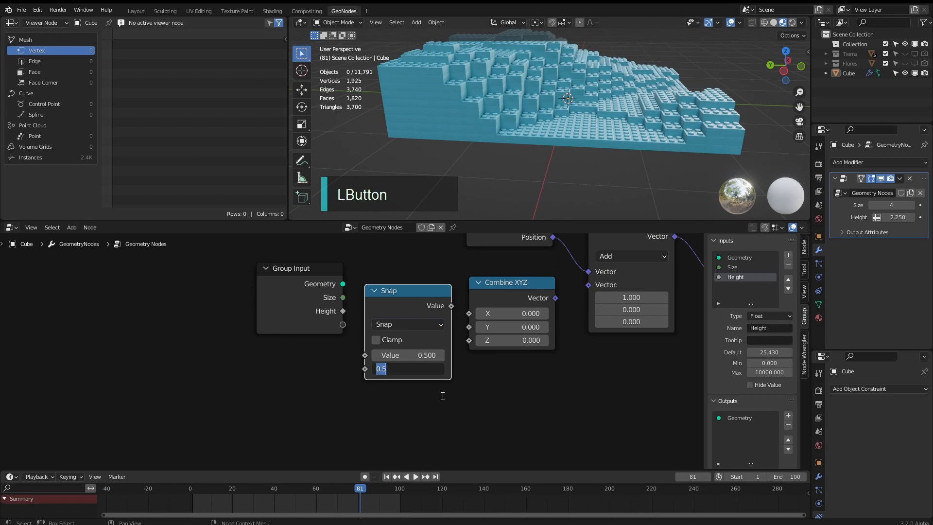
type("0.2")
left_click(515, 392)
- Connect the Snap result to Combine XYZ's X and expose Snap's value as a group input named Scroll with default 0
left_click_drag(316, 292, 311, 270)
left_click_drag(451, 307, 470, 313)
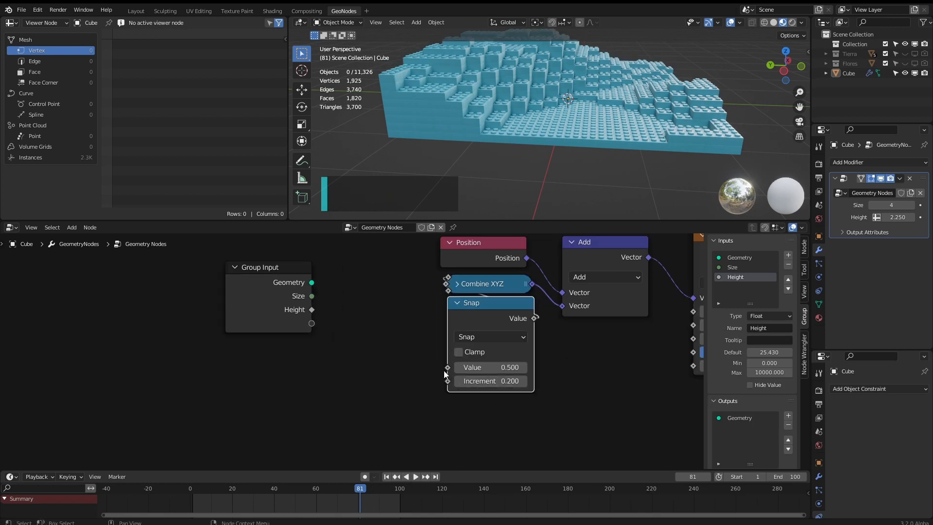
left_click_drag(448, 367, 311, 323)
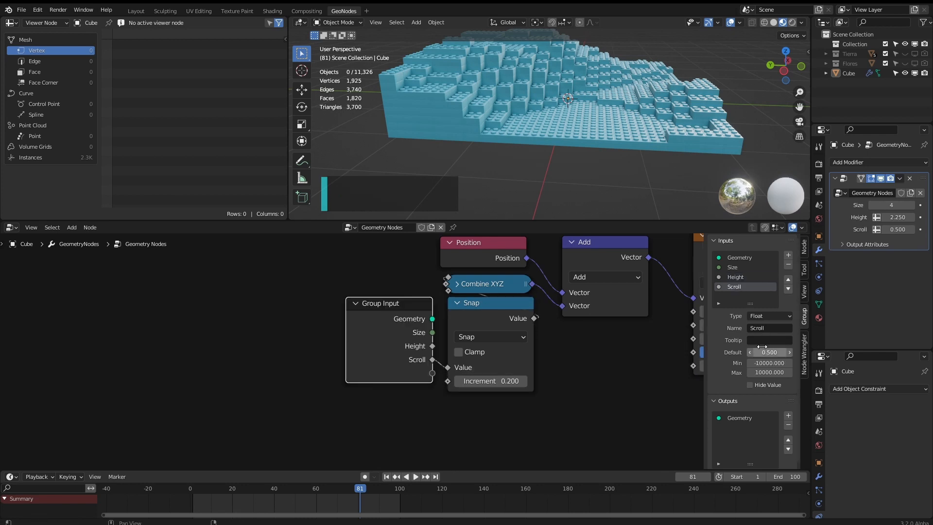
left_click(767, 354)
type("0")
left_click(746, 353)
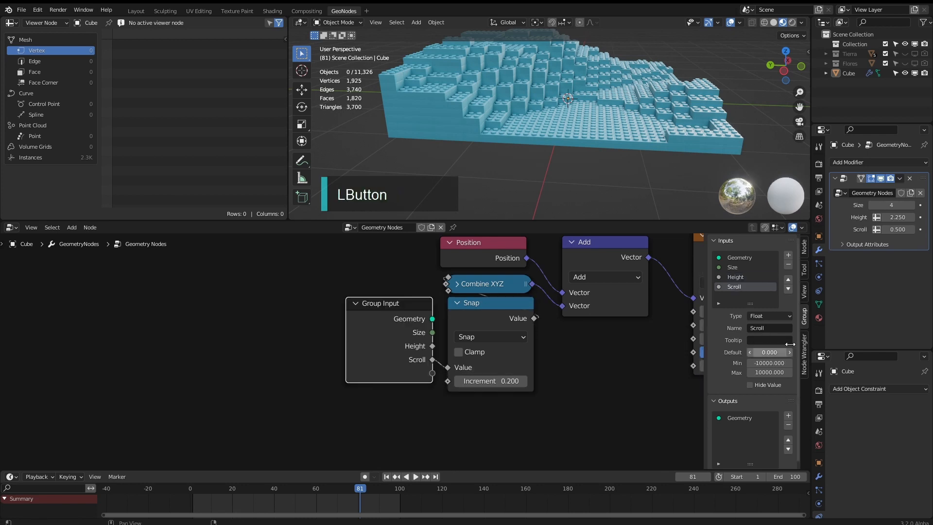
- Enable Pick Instance on the Instance on Points node
scroll(548, 381, "down", 2)
left_click(403, 339)
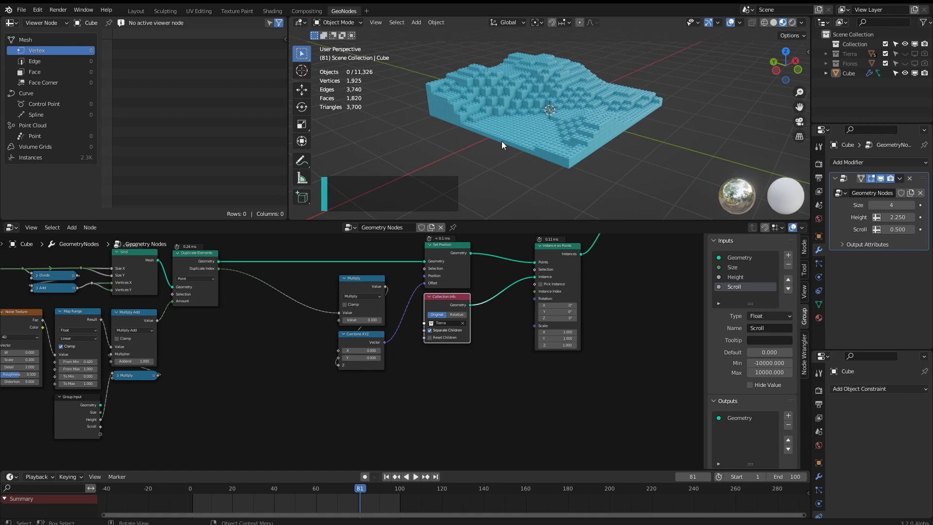
middle_click_drag(485, 376, 509, 363)
scroll(221, 249, "up", 2)
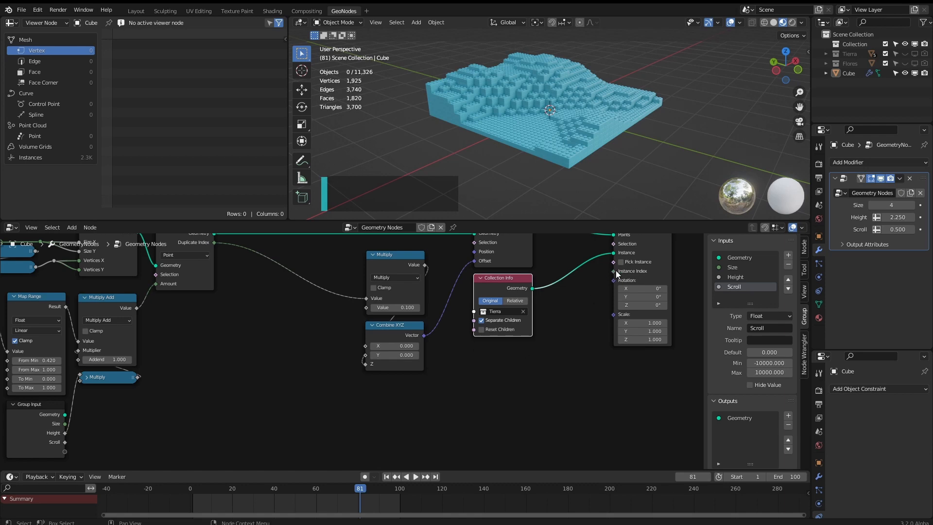
mouse_move(529, 351)
middle_mouse_down()
mouse_move(539, 358)
mouse_move(547, 347)
middle_mouse_up()
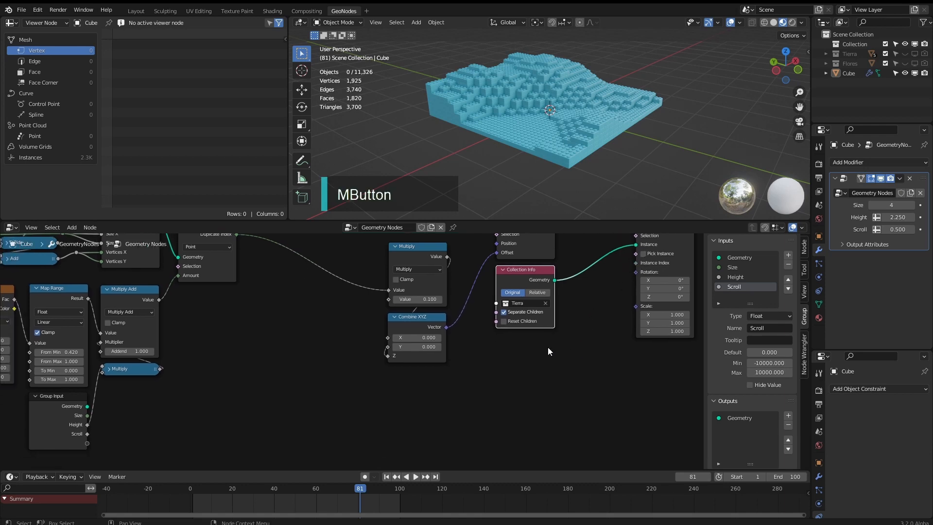
left_click(527, 281)
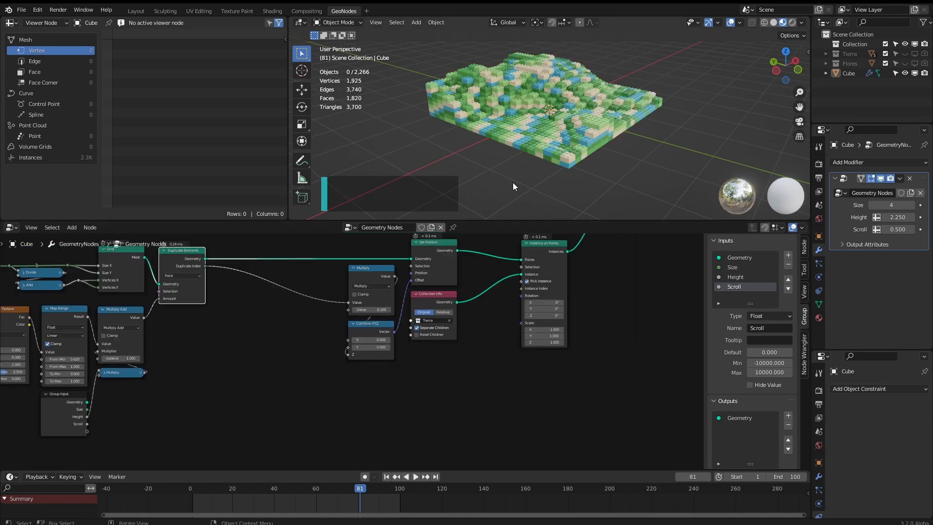
- Connect the Duplicate Elements node's Duplicate Index to the Instance Index of Instance on Points and inspect the layered terrain
middle_click_drag(512, 183, 580, 164)
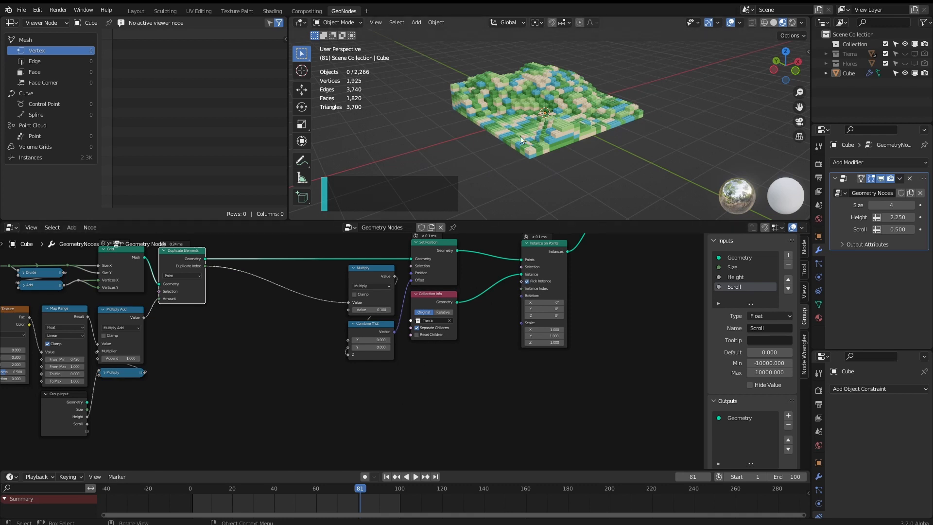
middle_click_drag(520, 136, 547, 109)
middle_click_drag(435, 250, 316, 351)
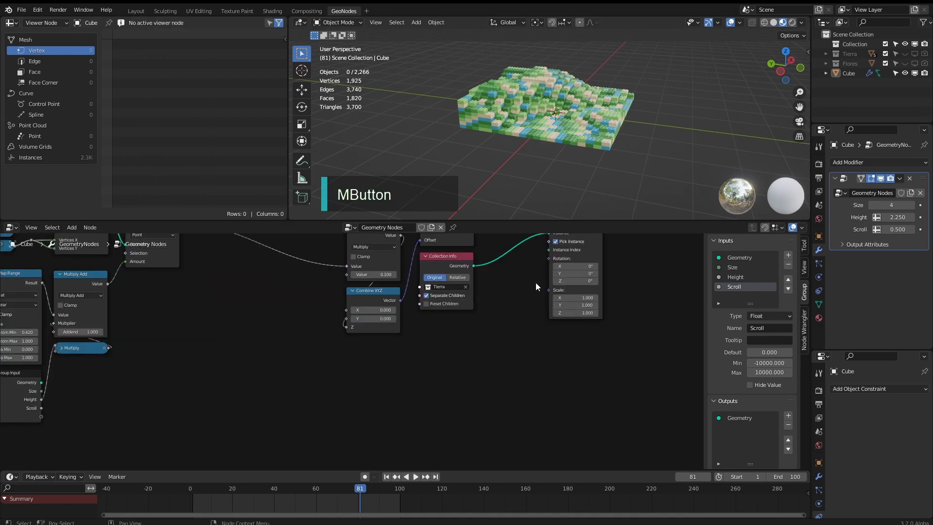
middle_click_drag(415, 347, 427, 369)
key("shift+a")
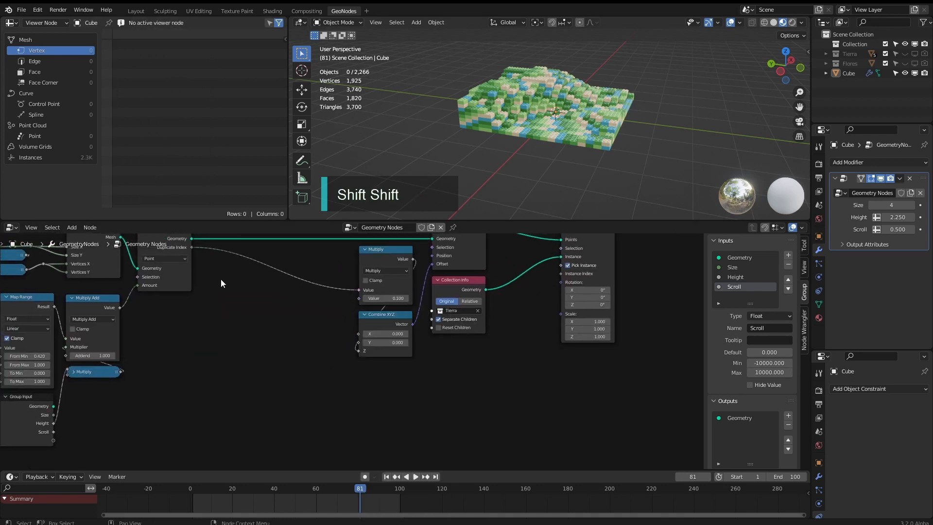
left_click_drag(191, 247, 560, 272)
middle_click_drag(554, 161, 476, 133)
middle_click_drag(524, 141, 540, 134)
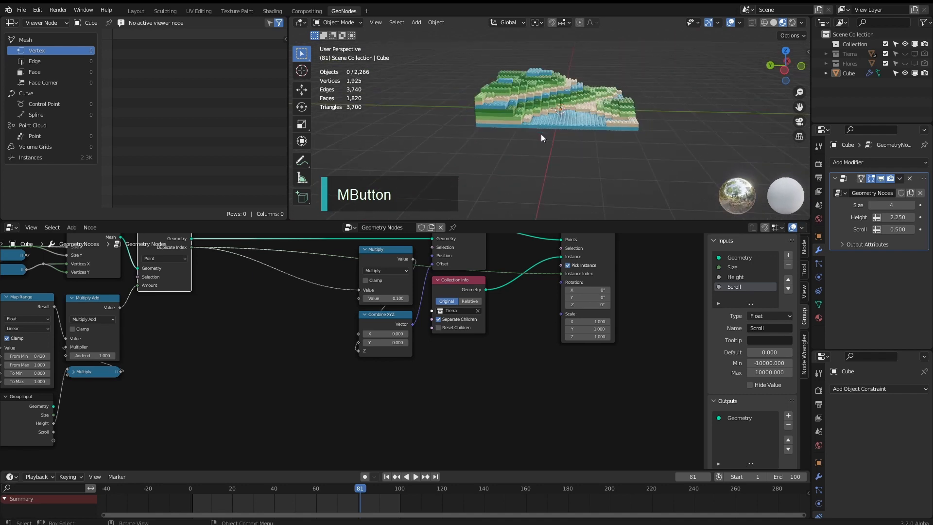
scroll(539, 134, "up", 4)
middle_click_drag(475, 128, 499, 137)
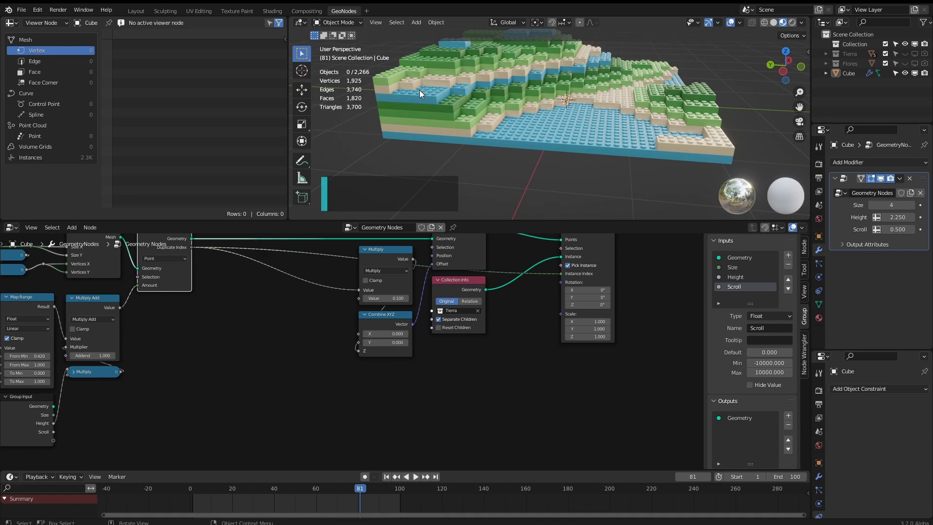
middle_click_drag(419, 89, 462, 106)
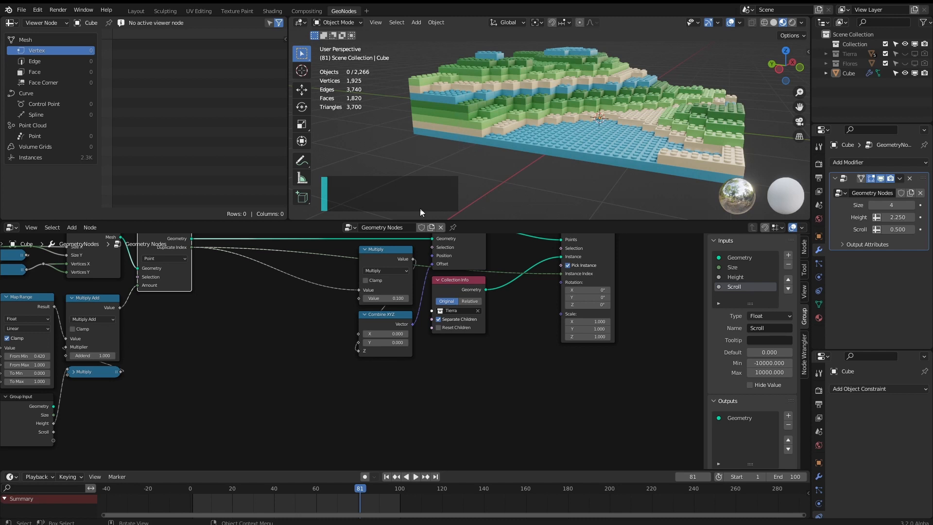
- Insert a Clamp node on the Instance Index link and set its maximum to 4
left_click_drag(358, 290, 325, 279)
type("v")
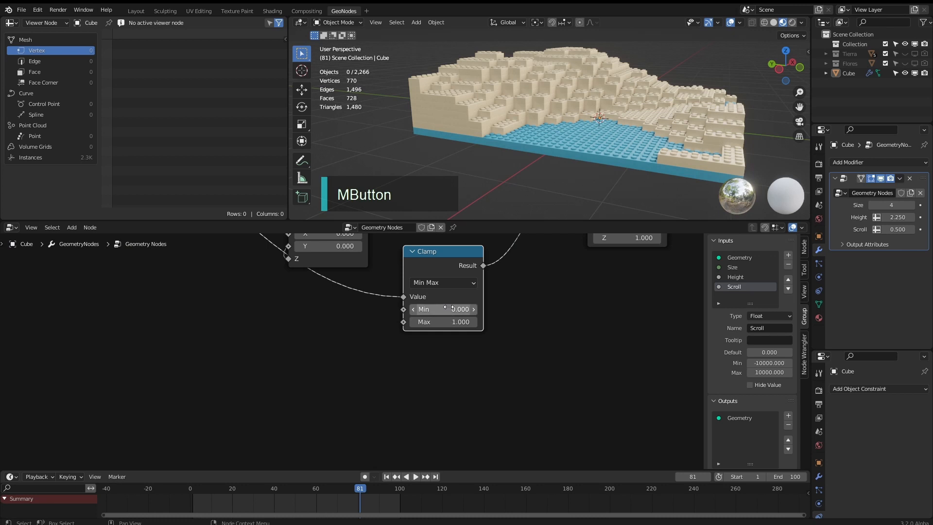
double_click(443, 322)
type("1")
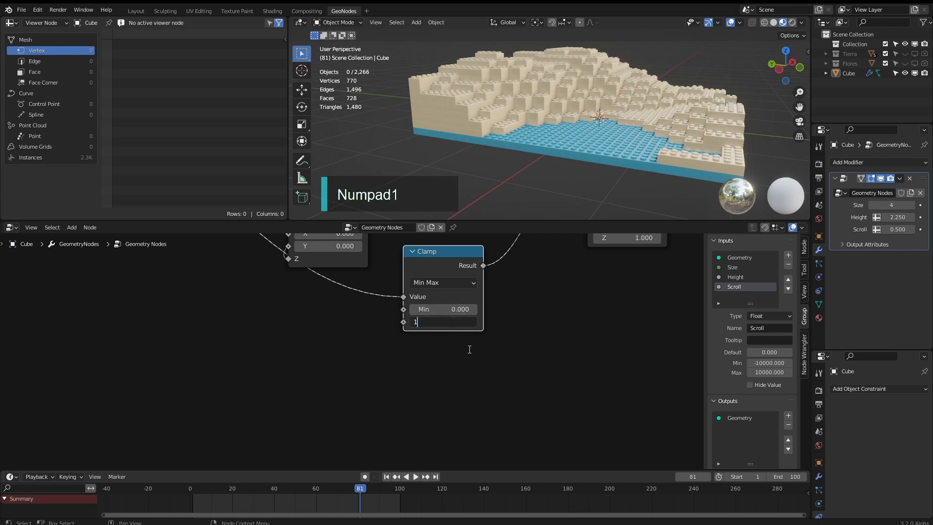
left_click(469, 349)
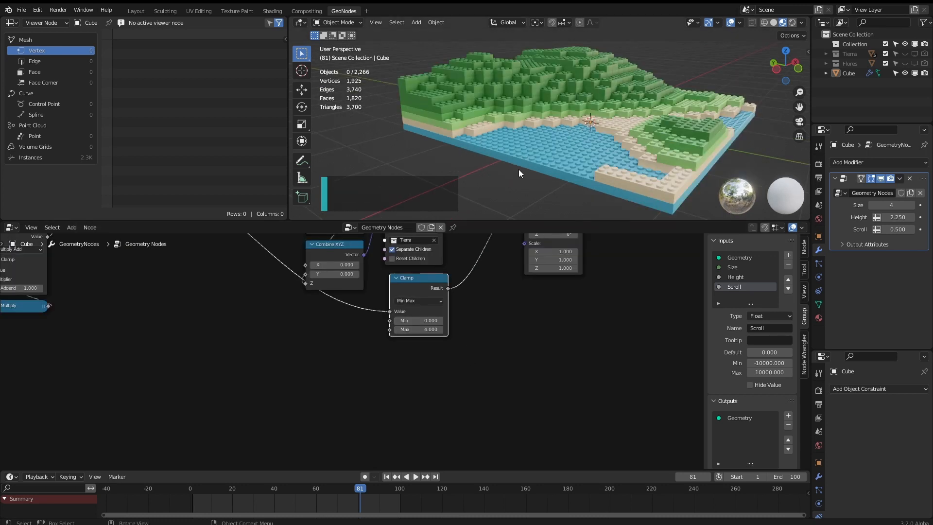
- Insert a Math node set to Multiply Add before the Clamp node, with a multiplier of 0.25
middle_click_drag(445, 238, 525, 260)
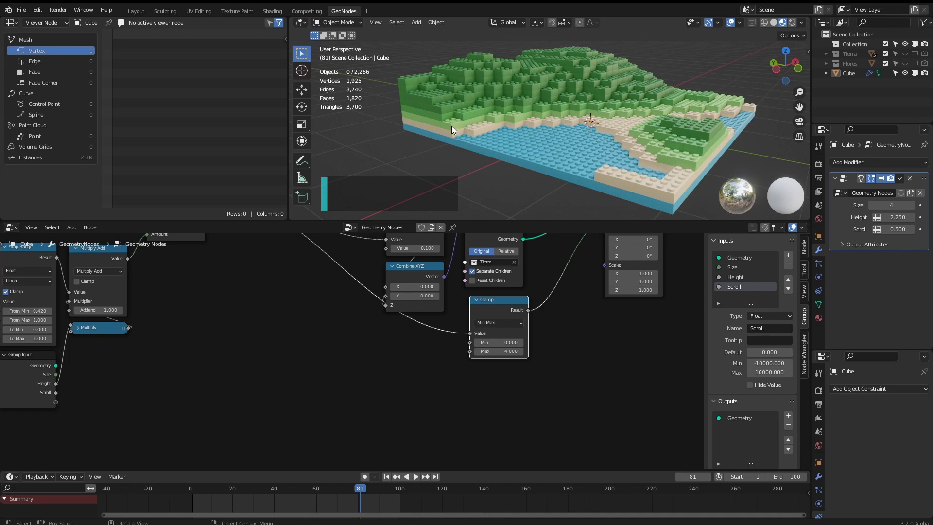
middle_click_drag(500, 301, 549, 316)
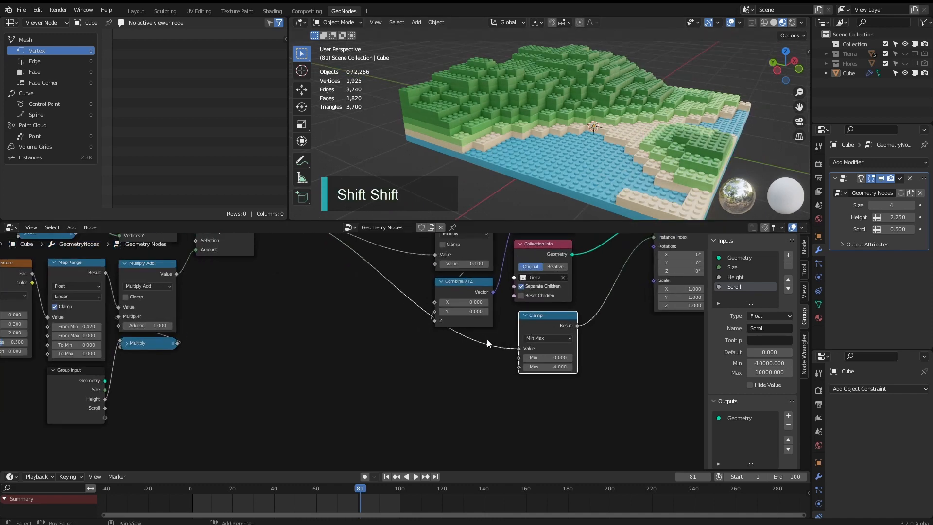
key("shift+a")
left_click(401, 317)
left_click(428, 334)
left_click(458, 346)
middle_click_drag(516, 402, 461, 370)
scroll(461, 369, "up", 3)
left_click(414, 357)
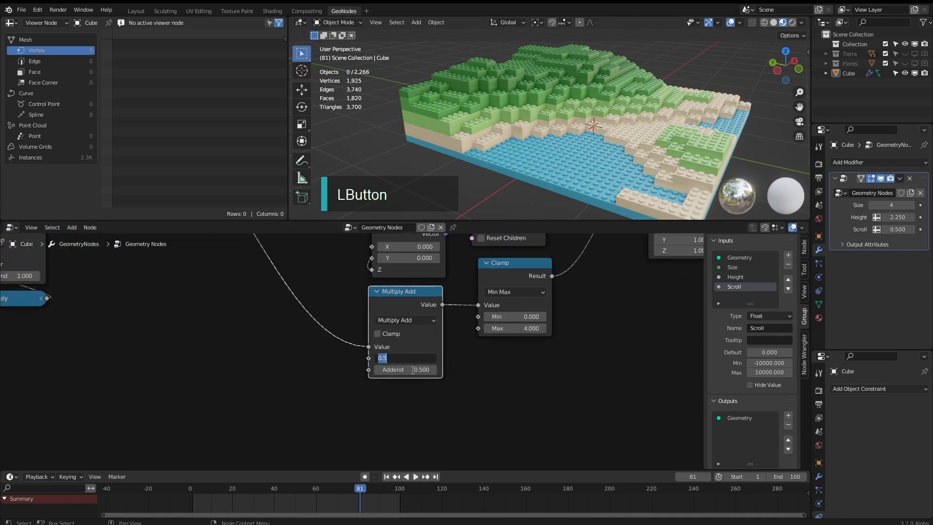
type(".25")
left_click(443, 375)
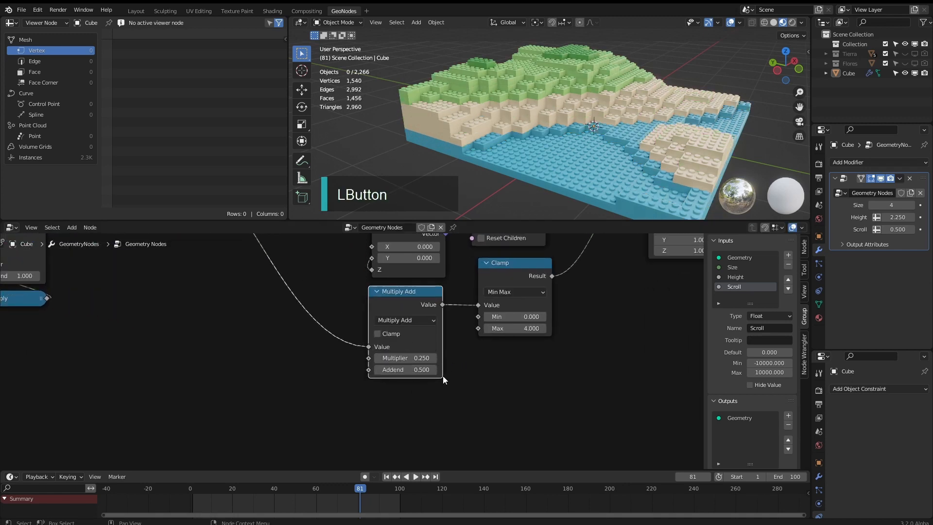
- Set the addend of the Multiply Add node feeding the Clamp to 0.75 and check the terrain layers
left_click(419, 370)
type("0")
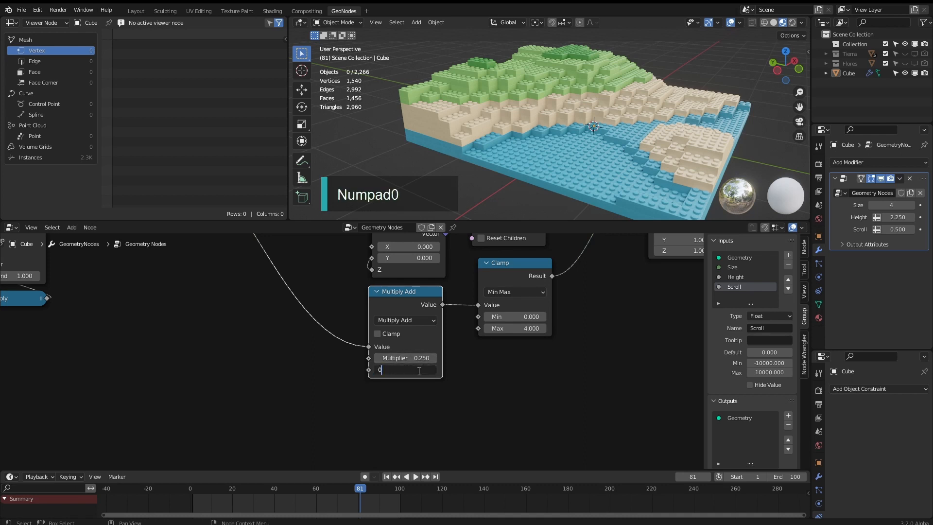
type(".75")
left_click(461, 396)
middle_click_drag(459, 161, 496, 136)
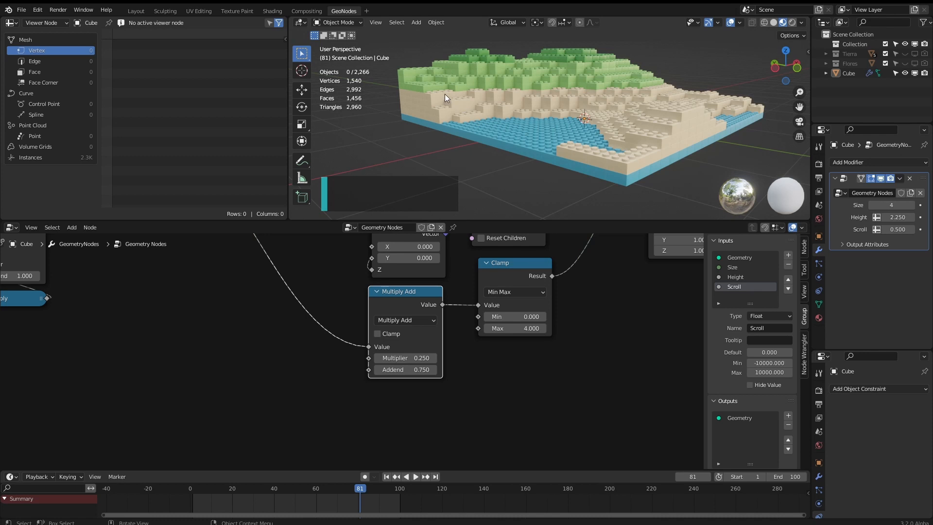
middle_click_drag(432, 115, 450, 118)
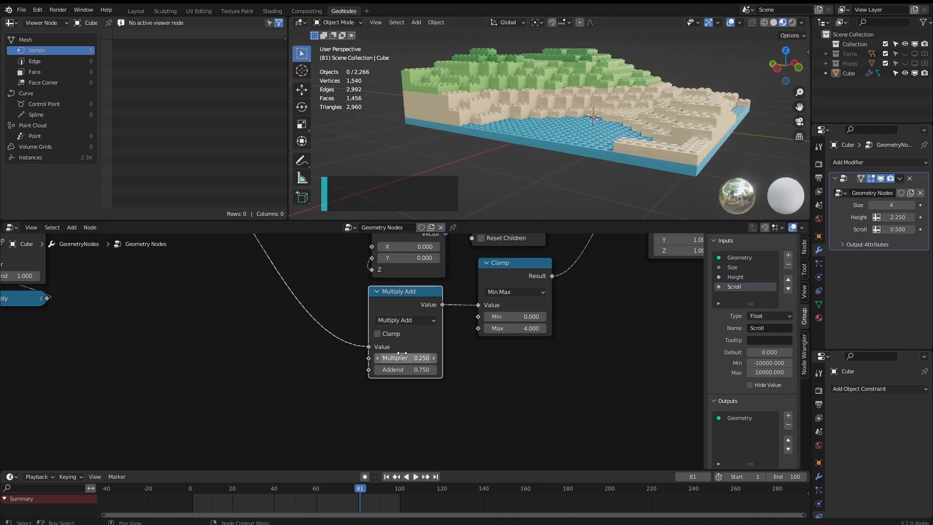
- Try a multiplier of 0.08 and an addend of 0.92 on the Multiply Add node, and undo both changes
left_click_drag(420, 359, 397, 368, "shift")
left_click(421, 365)
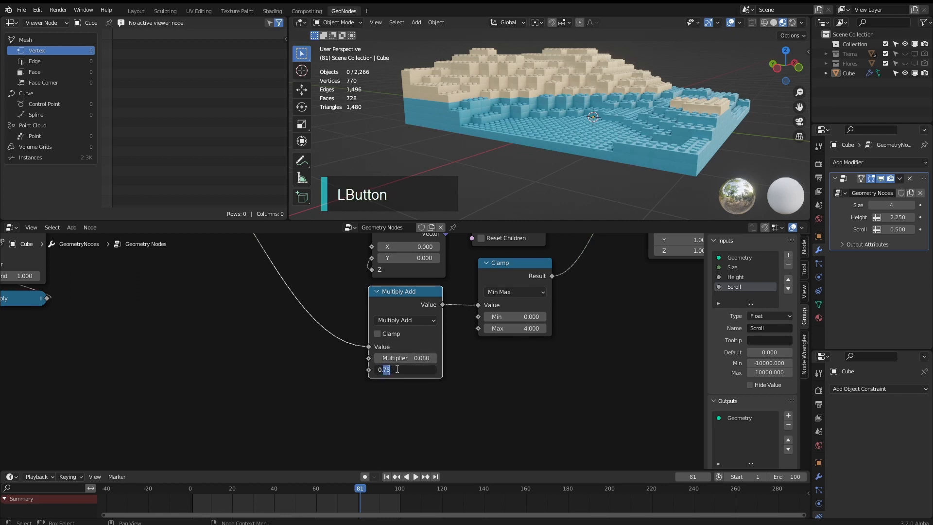
key("BackSpace")
type("9")
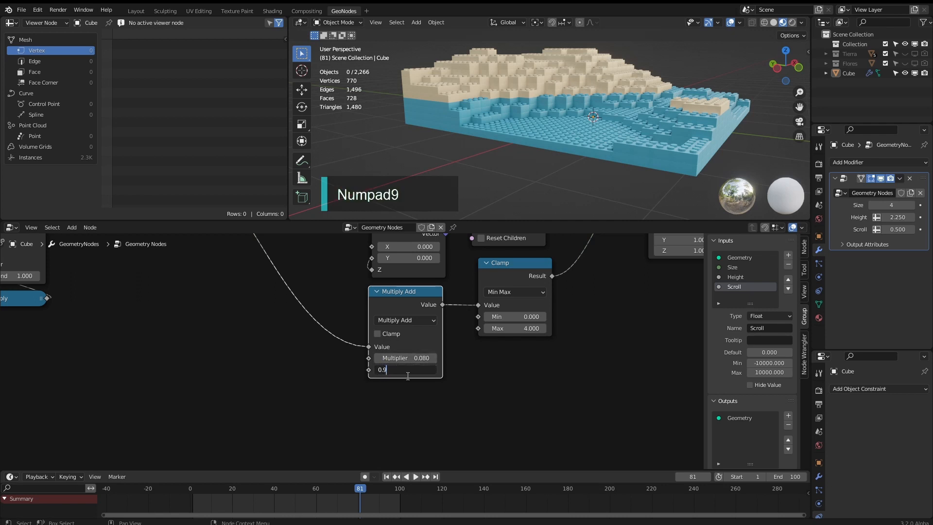
type("2")
key("KP_Enter")
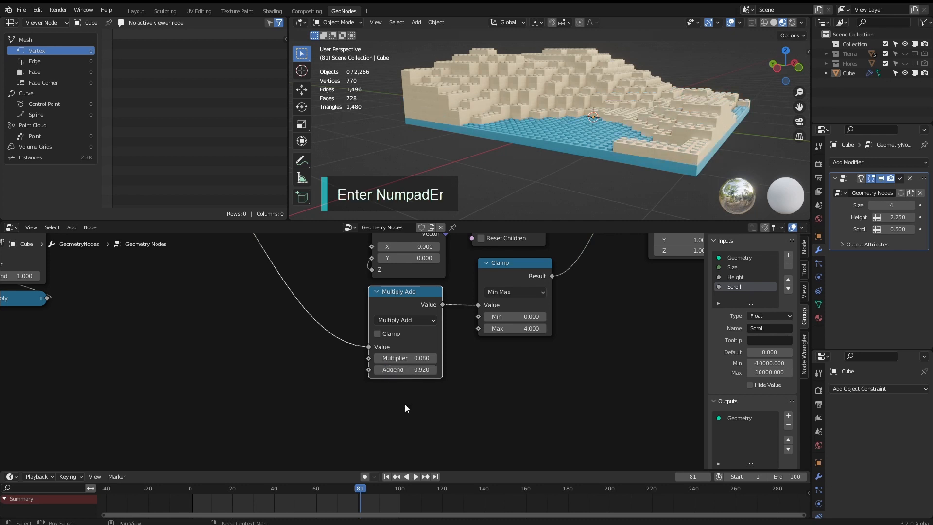
key("ctrl+z")
key("ctrl+z")
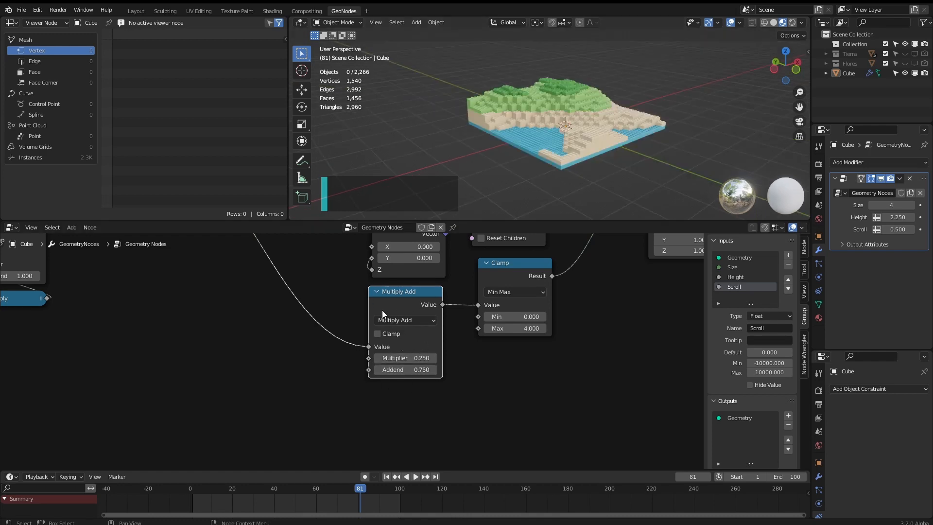
- Collapse the math, Clamp and Combine XYZ nodes around the Collection Info node
scroll(365, 350, "down", 3)
left_click_drag(360, 367, 432, 287)
key("h")
scroll(370, 311, "up", 3)
scroll(483, 341, "down", 2)
left_click(426, 330)
left_click(422, 330)
left_click(422, 275)
- Rearrange the collapsed nodes, Collection Info, Set Position and Instance on Points into a compact layout
left_click_drag(408, 249, 548, 385)
left_click_drag(501, 269, 397, 269)
left_click_drag(295, 275, 294, 356)
left_click_drag(370, 389, 413, 355)
left_click_drag(403, 357, 345, 353)
left_click_drag(396, 303, 336, 301)
left_click_drag(603, 256, 460, 253)
scroll(459, 340, "down", 8)
middle_click_drag(392, 399, 464, 397)
scroll(520, 302, "up", 2)
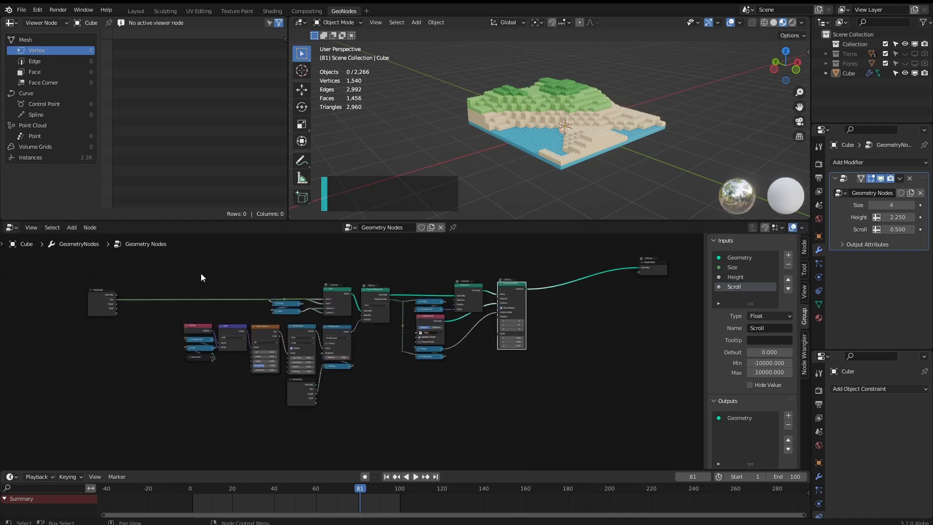
- Wrap the terrain nodes in a frame labelled Terrain, and test Size 2, Height 1.79 and Scroll 0.74 on the modifier
left_click_drag(173, 259, 562, 434)
key("ctrl+j")
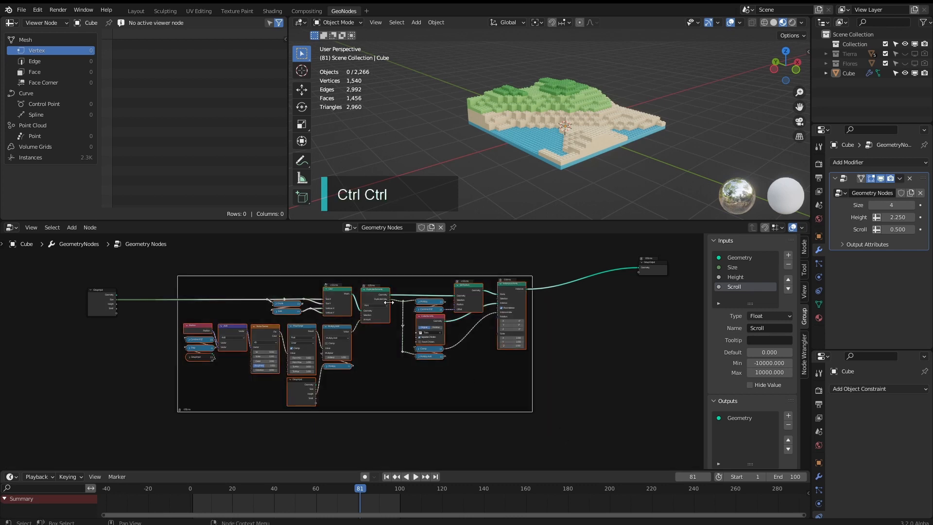
left_click(402, 272)
key("F2")
type("Terrain")
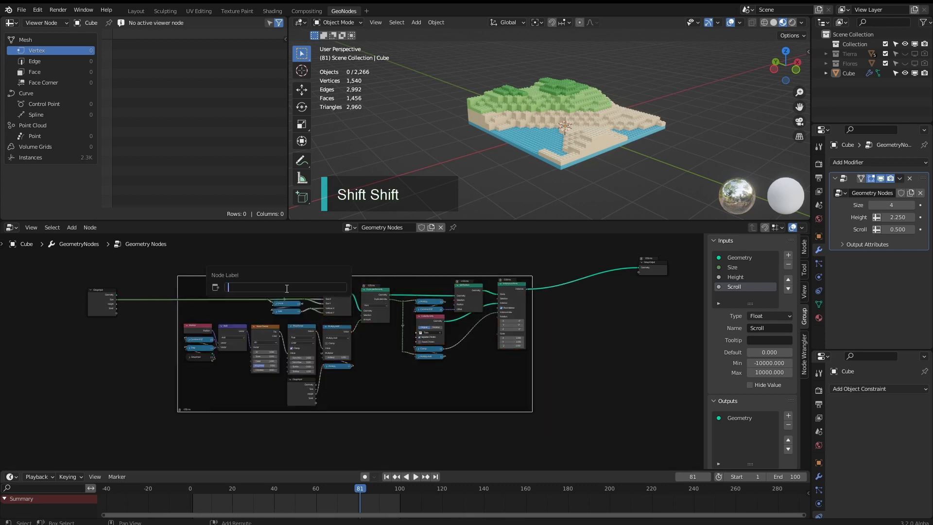
key("Return")
left_click_drag(891, 205, 910, 230)
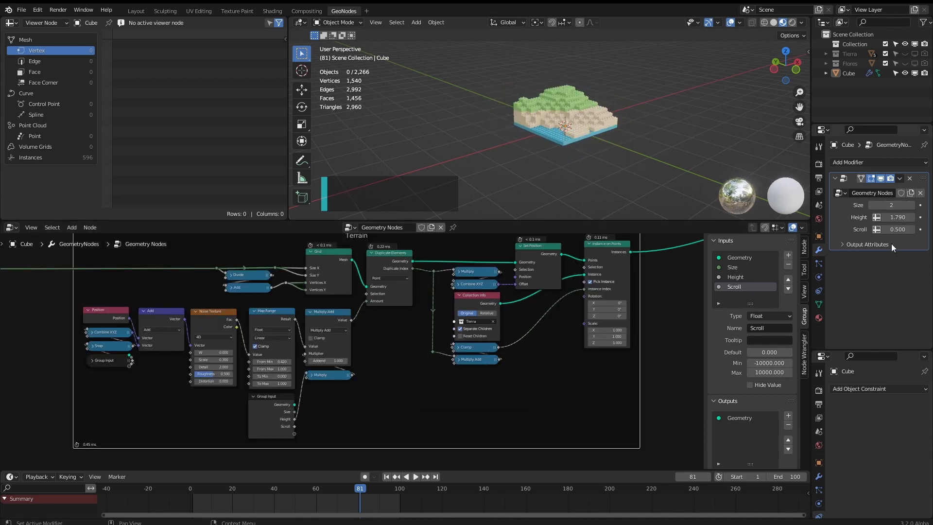
- Expose the Noise Texture's W value as a Seed group input, and set Size 6, Height 2.71 and Seed -4.29 on the modifier
scroll(366, 420, "down", 2)
middle_click_drag(366, 420, 573, 384)
scroll(430, 335, "up", 3)
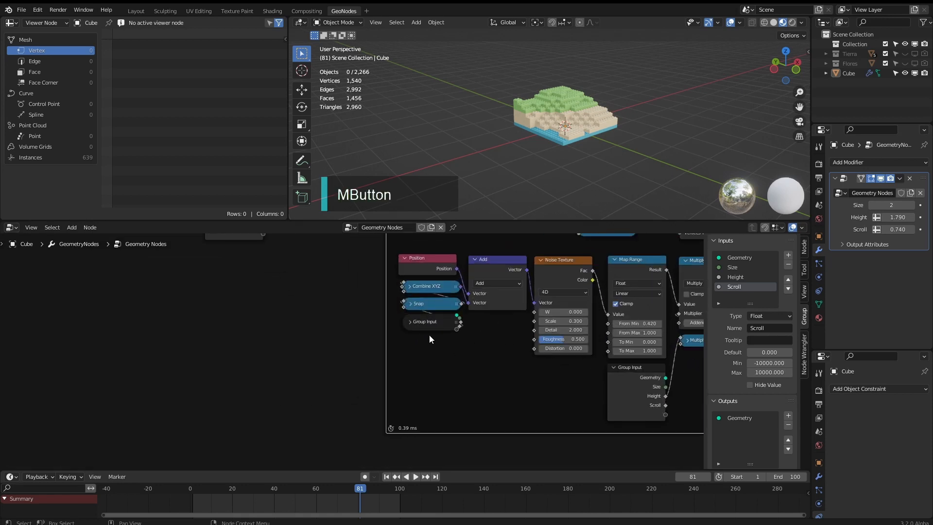
middle_click_drag(338, 304, 335, 335)
scroll(335, 336, "up", 2)
left_click_drag(599, 347, 497, 364)
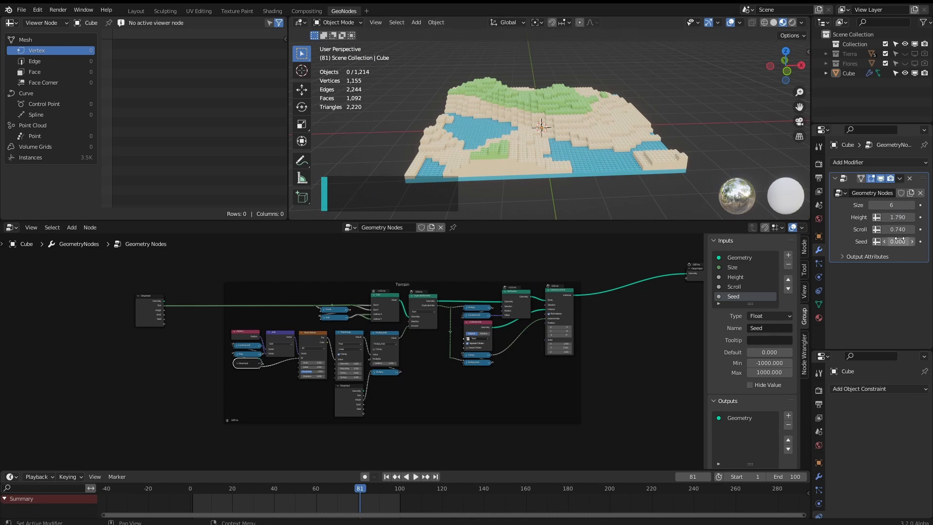
mouse_move(898, 242)
left_mouse_down()
mouse_move(918, 241)
mouse_move(909, 242)
left_mouse_up()
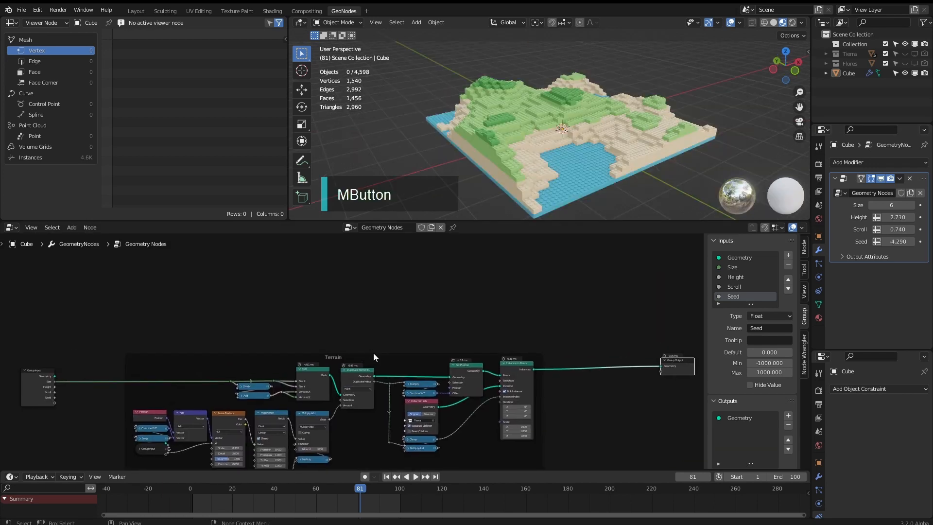
middle_click_drag(522, 191, 531, 164)
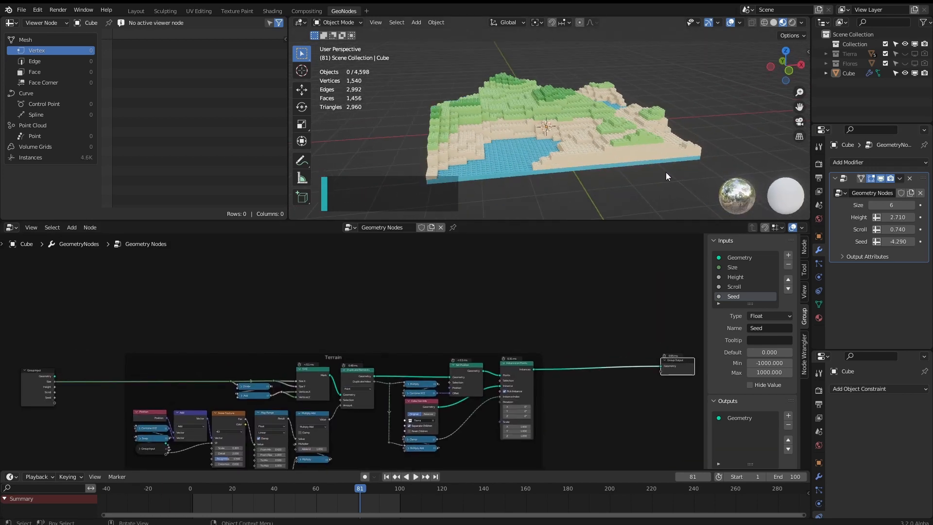
- Branch the Grid node's Mesh output into a new Set Position node placed above the Terrain frame
scroll(343, 337, "up", 3)
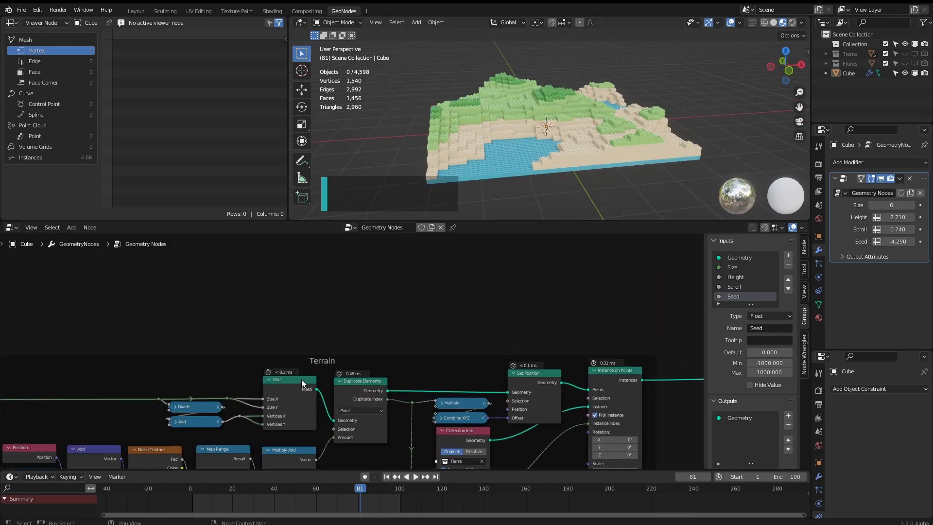
left_click_drag(316, 389, 337, 261)
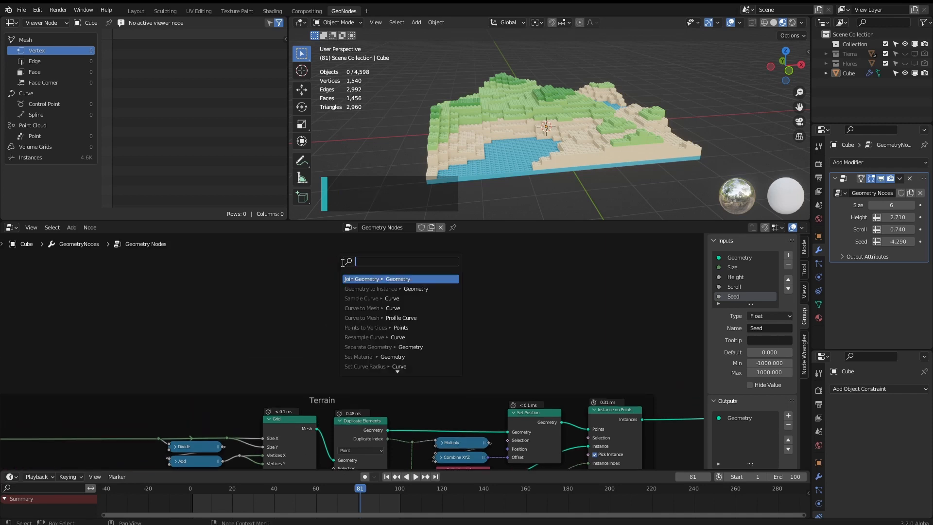
type("set")
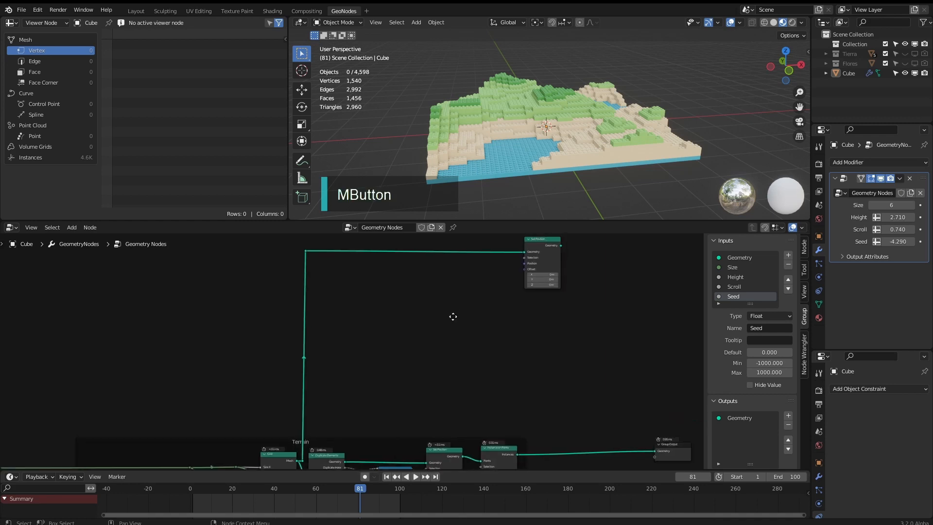
middle_click_drag(454, 316, 450, 337)
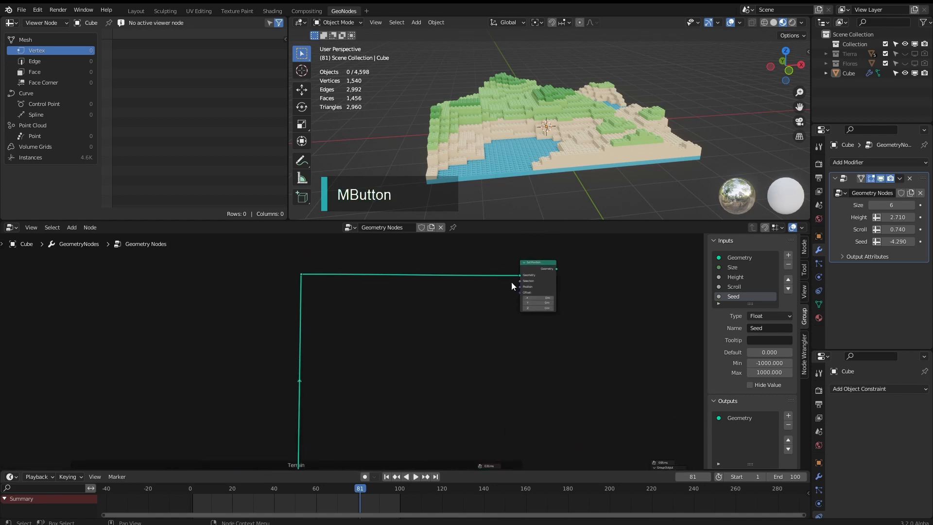
- Examine the stepped brick surface of the terrain from low, close-up and overhead angles
middle_click_drag(474, 159, 427, 129)
key("shift")
key("shift")
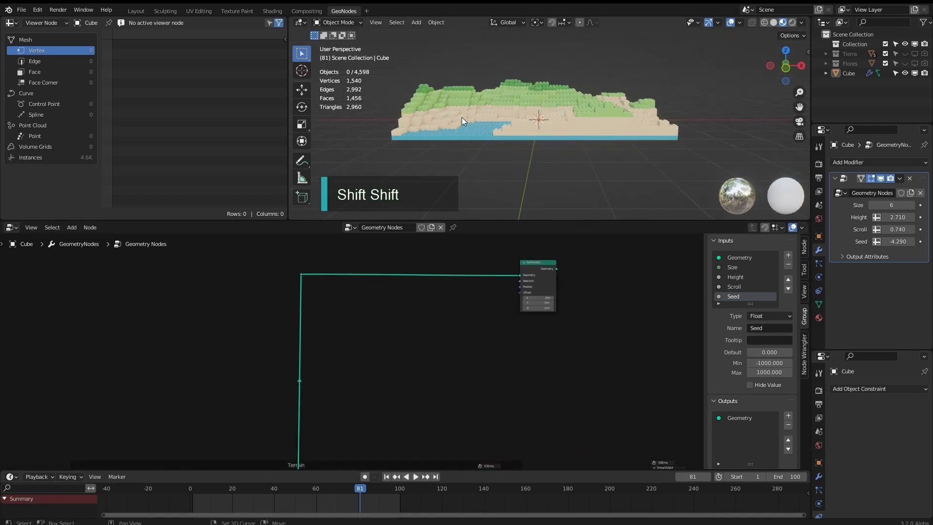
middle_click_drag(477, 113, 494, 116)
scroll(493, 115, "up", 3)
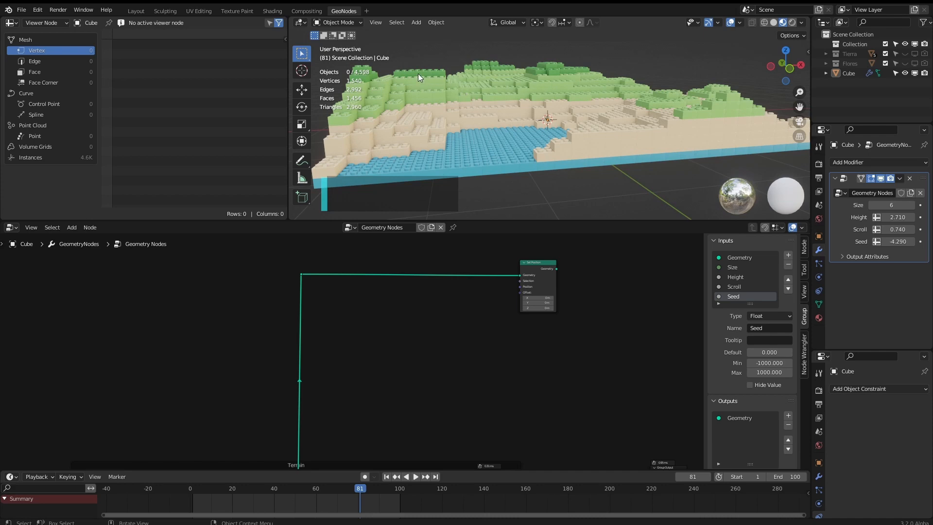
middle_click_drag(438, 78, 532, 201)
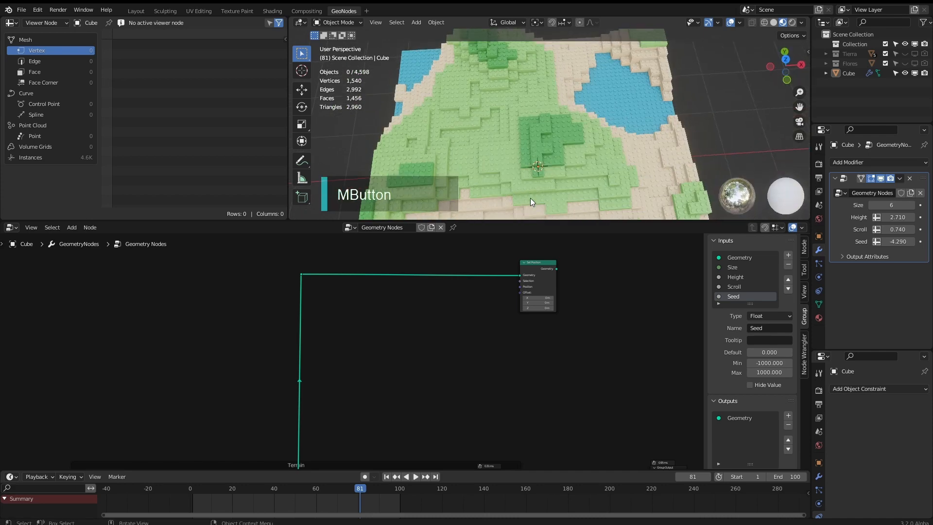
scroll(513, 165, "down", 4)
middle_click_drag(513, 165, 522, 134)
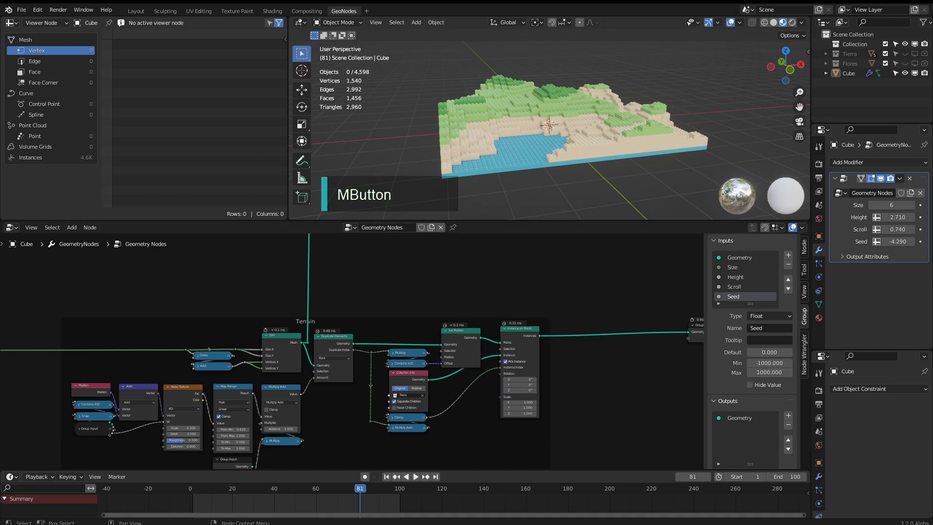
- Branch the Value output of the terrain's height Multiply Add node into a new Floor math node near the new Set Position node
scroll(271, 407, "up", 3)
middle_click_drag(271, 406, 308, 342)
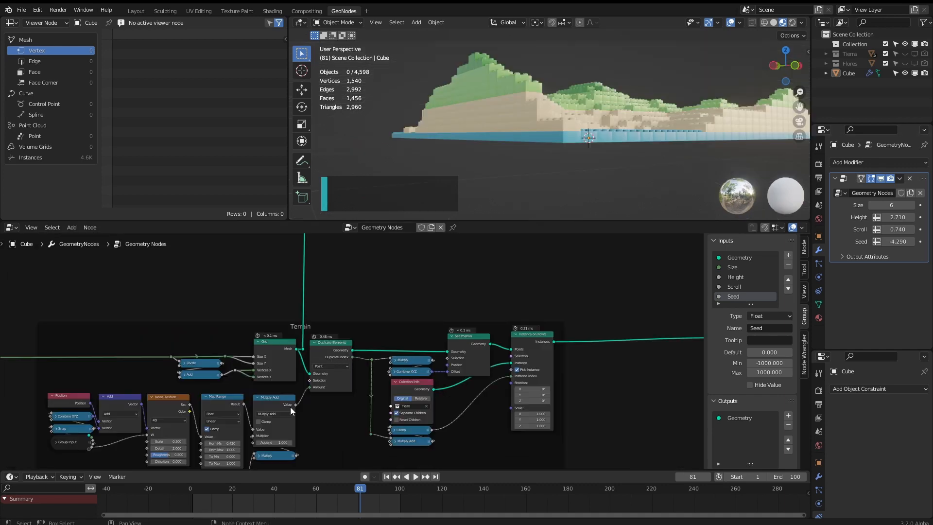
left_click_drag(294, 405, 326, 271)
type("floo")
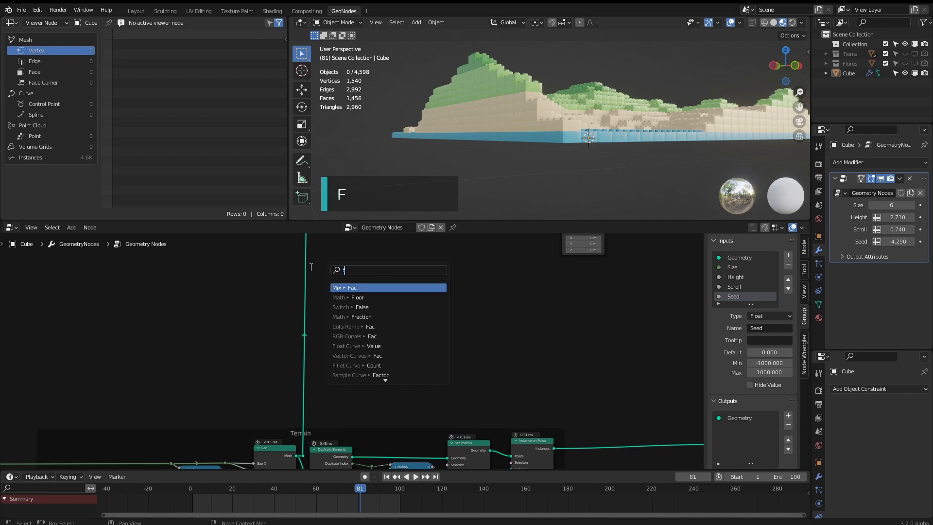
left_click(357, 287)
left_click(356, 286)
scroll(356, 282, "down", 2)
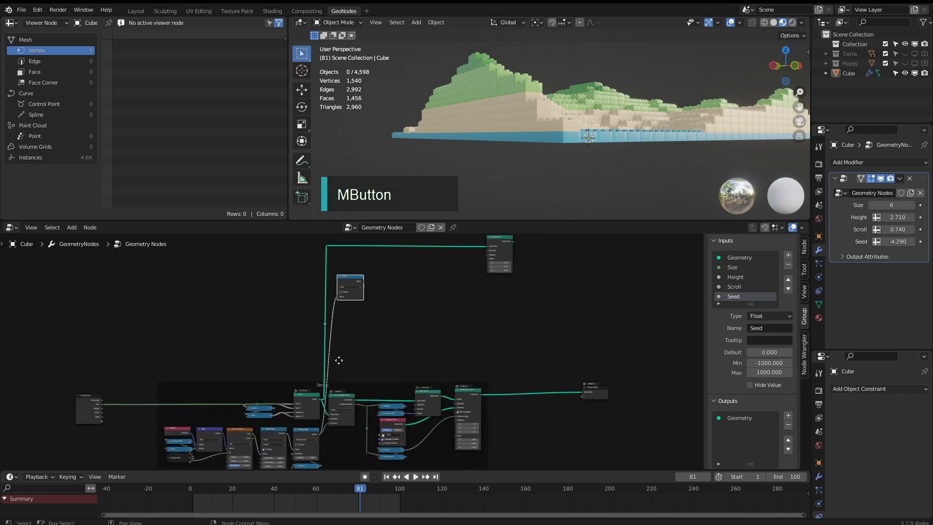
middle_click_drag(339, 363, 346, 318)
scroll(349, 332, "up", 2)
middle_click_drag(320, 412, 337, 336)
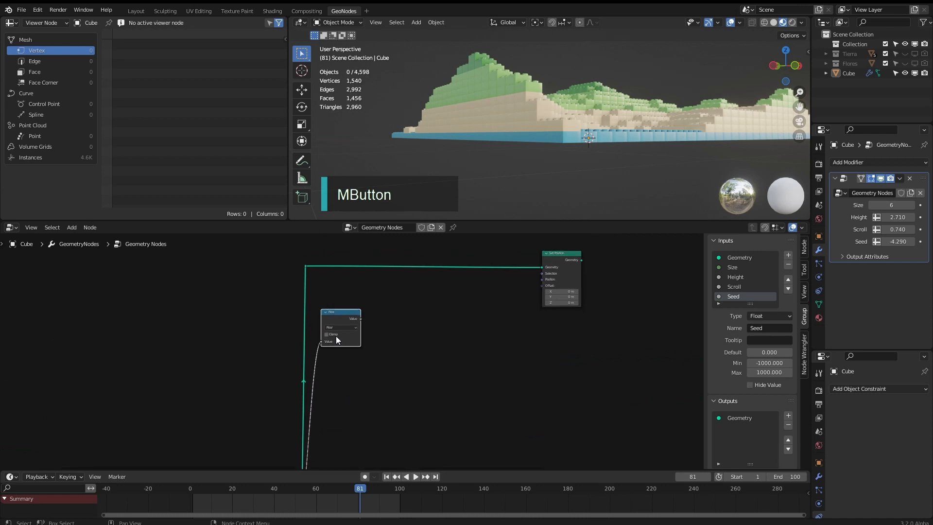
left_click(342, 302)
scroll(345, 311, "up", 2)
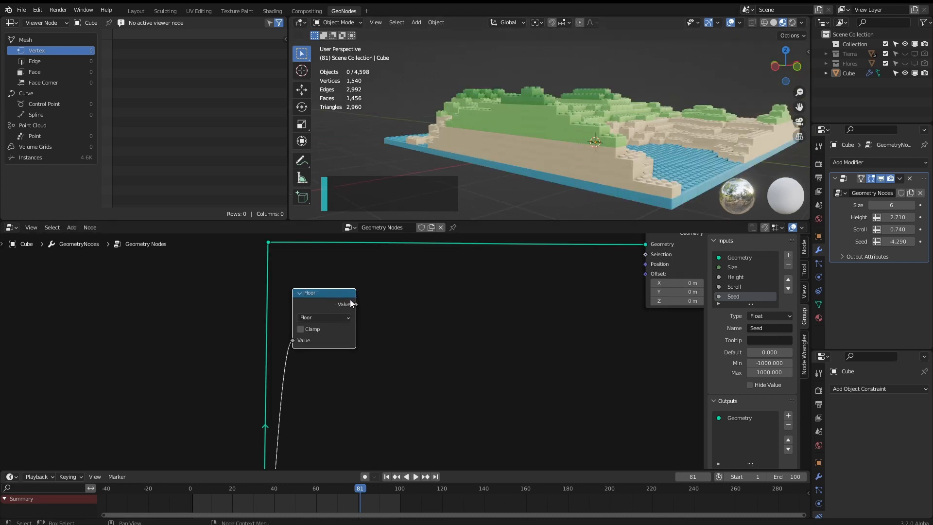
- Add a Multiply math node after Floor and set its factor to 0.1
key("shift+a")
left_click(401, 293)
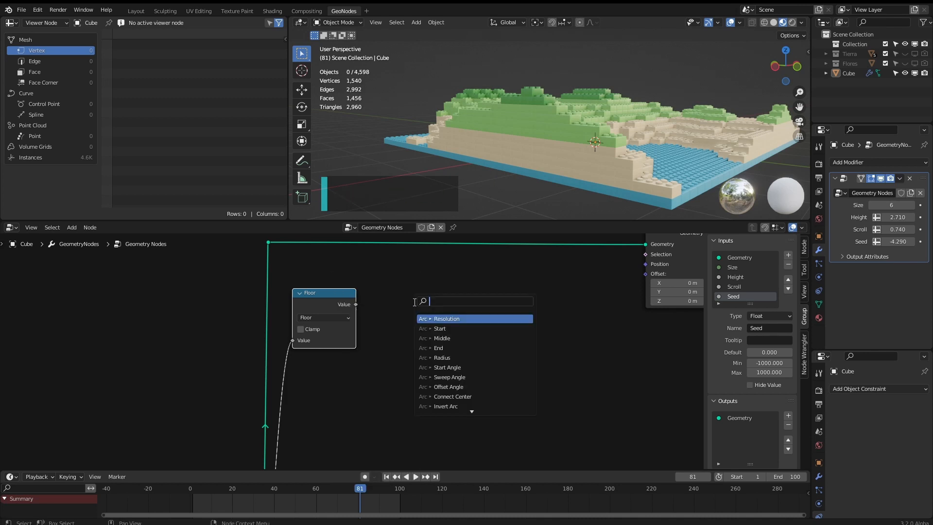
type("mu")
key("Return")
left_click(370, 304)
left_click(397, 353)
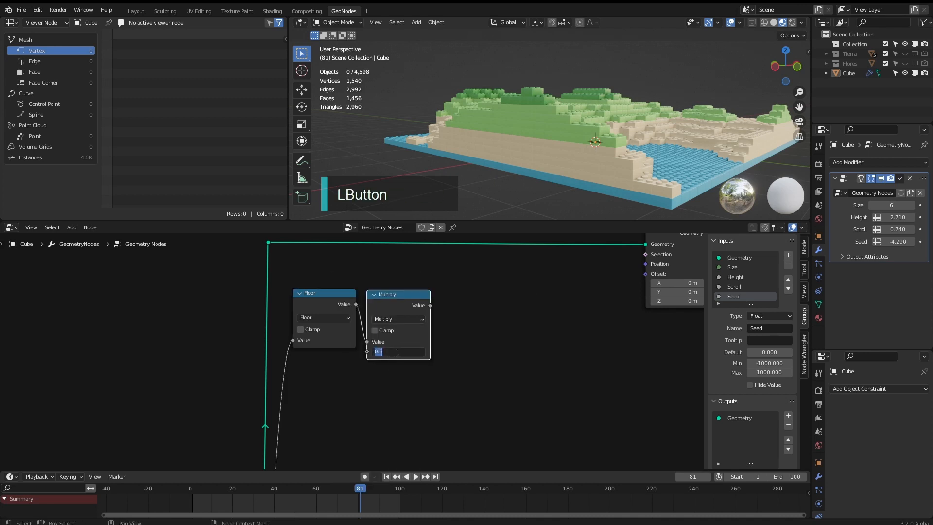
type(".1")
key("Return")
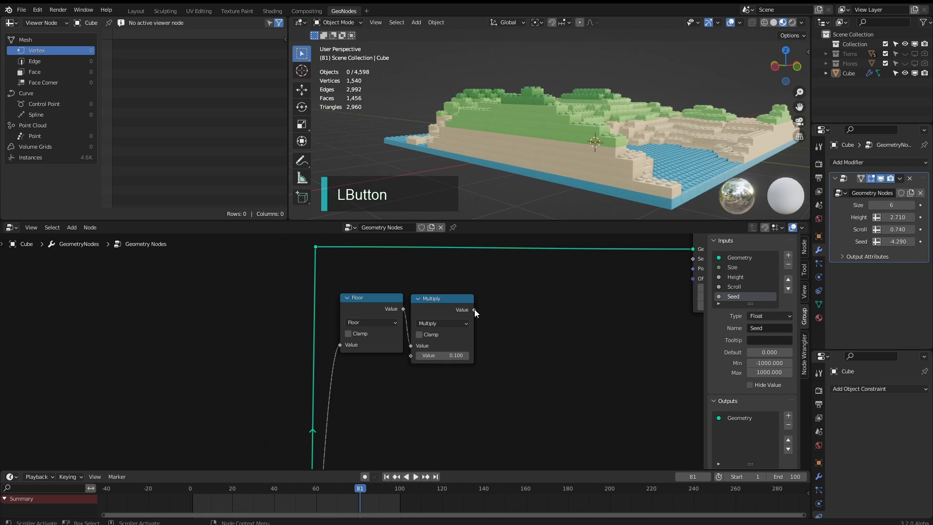
- Feed the Multiply result into the Z of a new Combine XYZ node and link its vector to the Set Position offset
left_click_drag(475, 309, 493, 319)
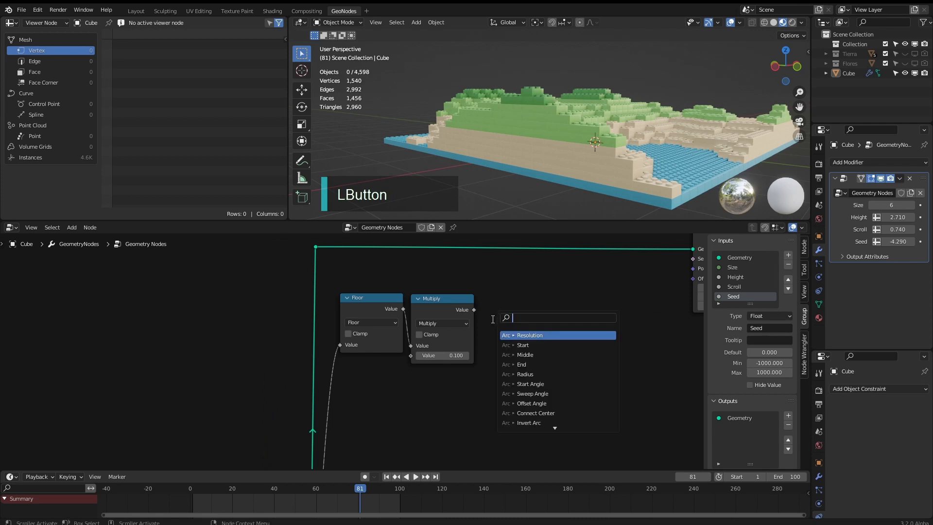
type("comb")
key("Return")
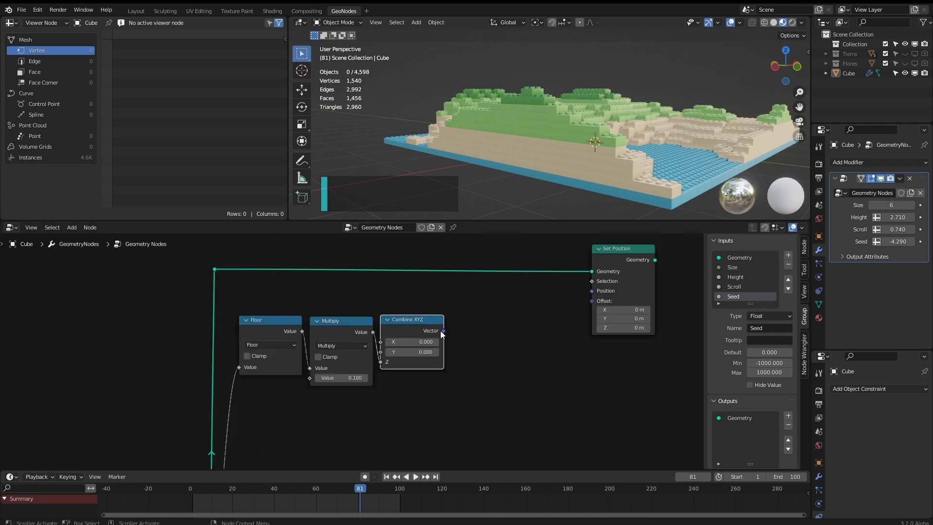
left_click_drag(443, 330, 592, 301)
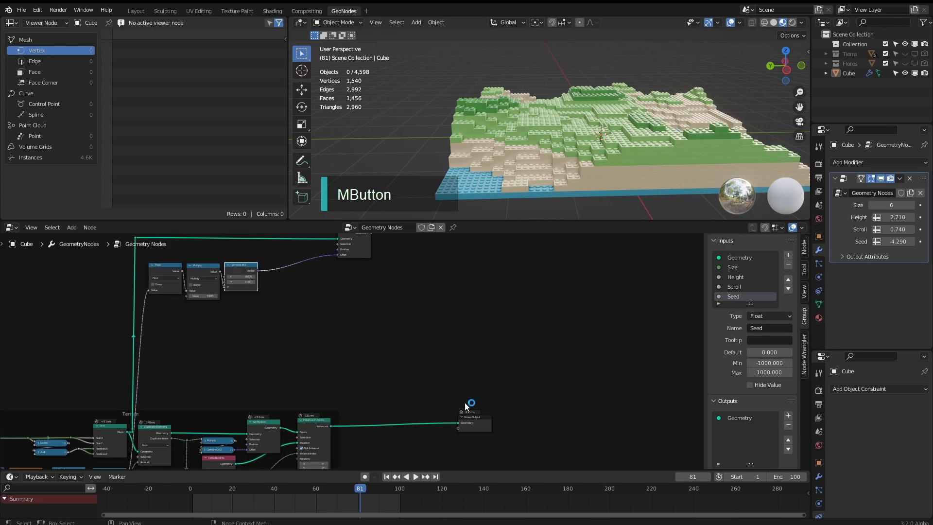
- Move the Group Output farther from the terrain nodes, save the file and insert a Join Geometry node before the output
left_click_drag(465, 404, 528, 412)
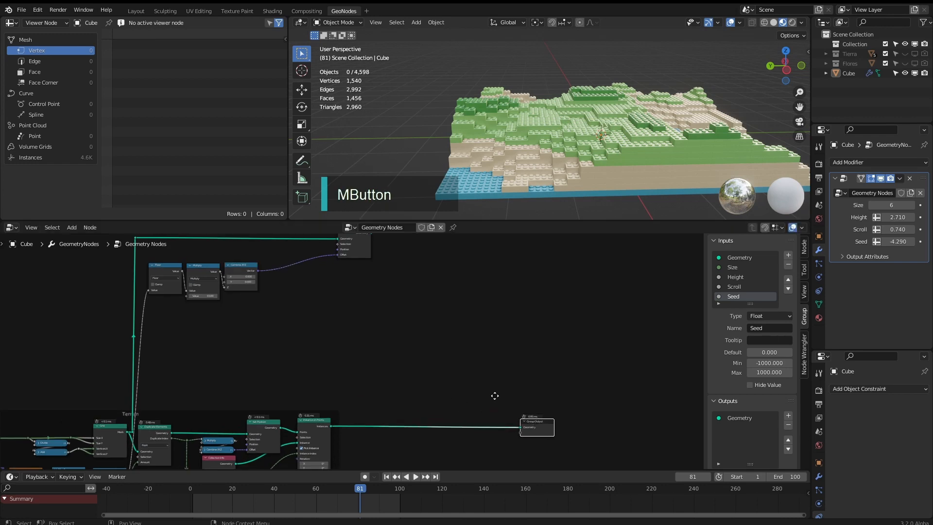
middle_click_drag(497, 389, 503, 345)
key("ctrl+s")
key("shift+a")
type("sjoi")
left_click(527, 351)
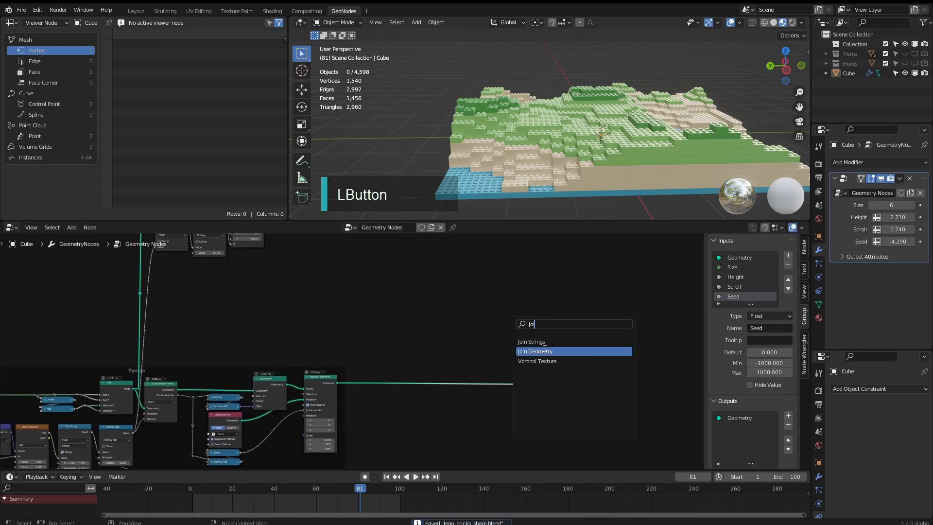
left_click(505, 389)
- Link the new Set Position geometry to Join Geometry, inspect the offset grid against the bricks, and cut that link
scroll(504, 391, "down", 4)
right_click_drag(403, 259, 488, 396, "alt")
mouse_move(486, 145)
middle_mouse_down()
mouse_move(550, 133)
mouse_move(520, 153)
mouse_move(549, 159)
mouse_move(474, 144)
mouse_move(558, 139)
mouse_move(491, 151)
mouse_move(497, 145)
middle_mouse_up()
middle_click_drag(455, 438, 432, 334, "ctrl")
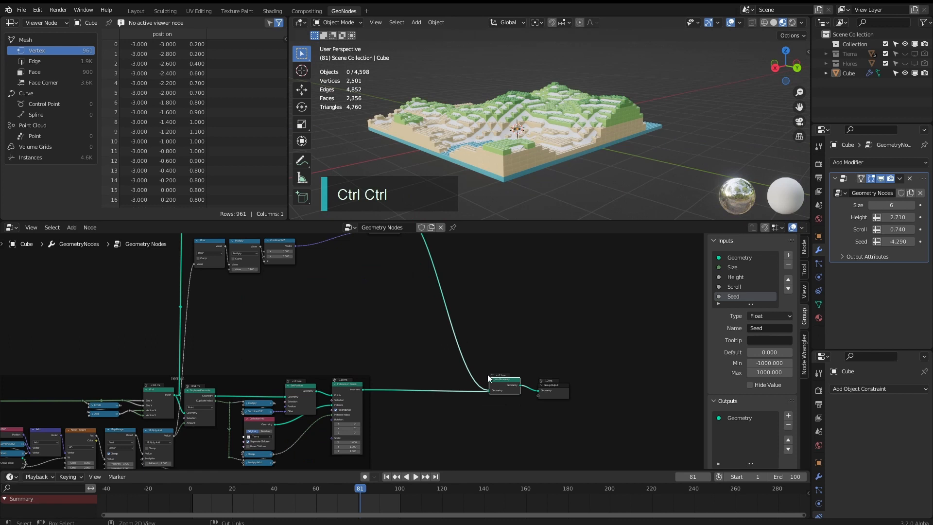
right_click_drag(488, 374, 479, 380, "ctrl")
- Add a Capture Attribute node after the new Set Position node and place it close beside it
middle_click_drag(436, 311, 412, 325)
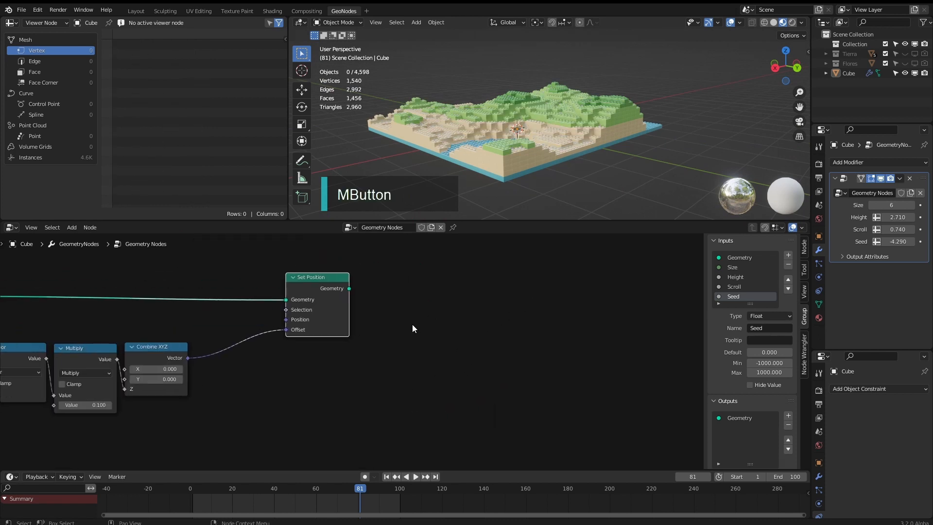
key("shift+a")
left_click(430, 278)
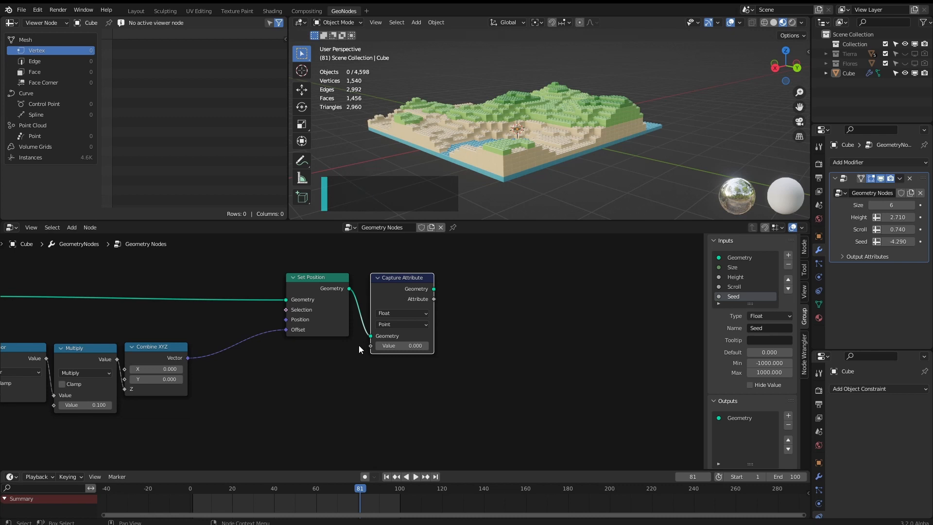
key("g")
left_click(334, 348)
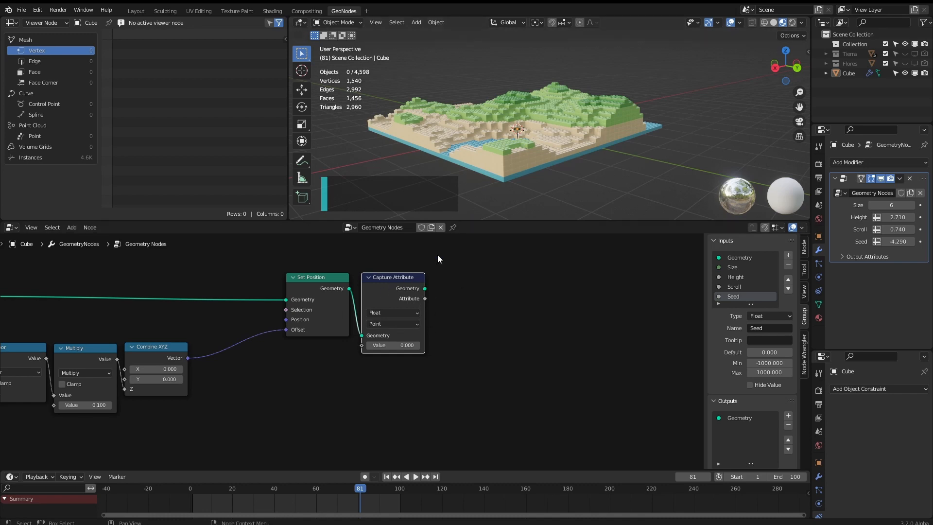
- Add an Index node, switch the Capture Attribute data type to Integer, and link the index to its Value
middle_click_drag(466, 204, 496, 177)
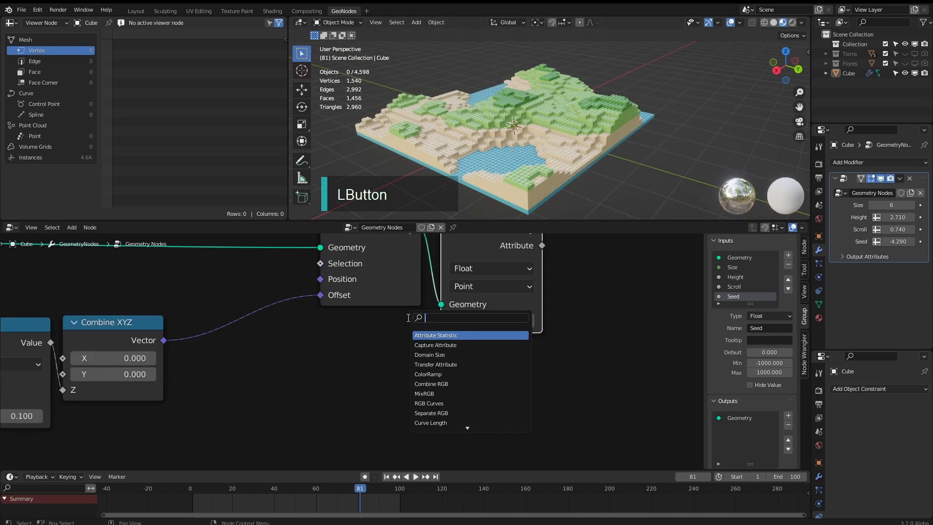
type("index")
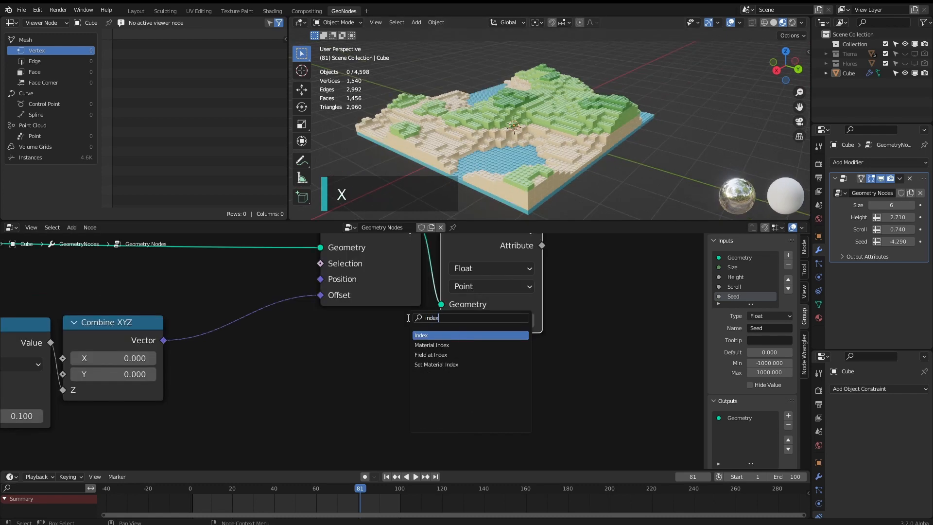
left_click(433, 326)
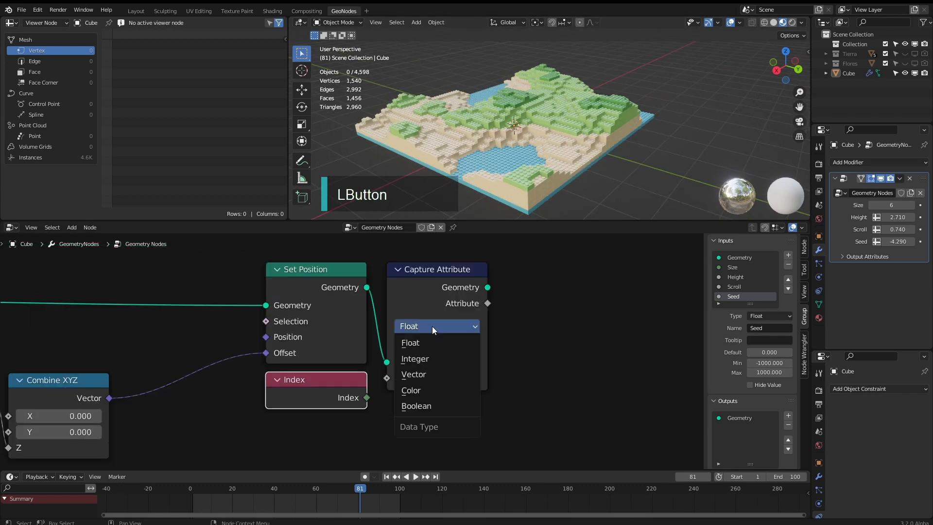
left_click(433, 357)
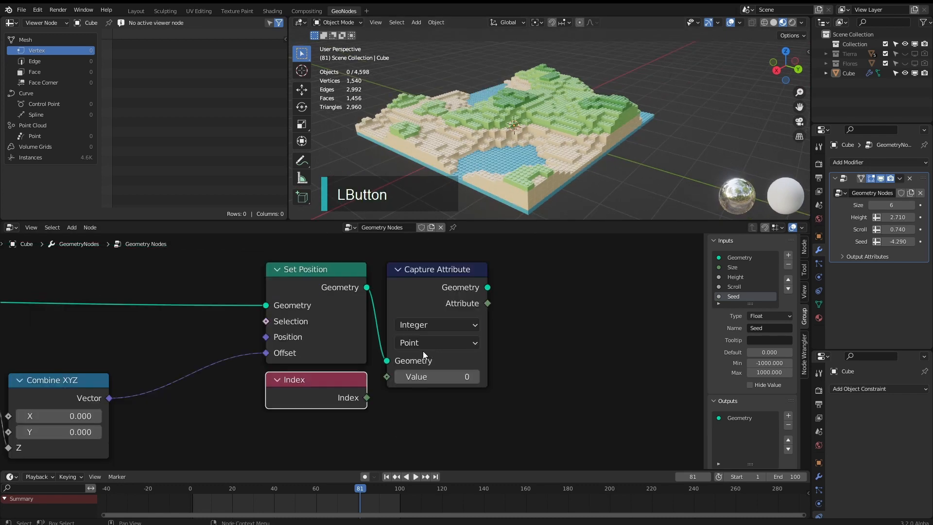
left_click_drag(368, 398, 387, 377)
- Feed the Capture Attribute geometry into the Points of a new Instance on Points node and add a Collection Info node beside it
left_click_drag(421, 298, 514, 296)
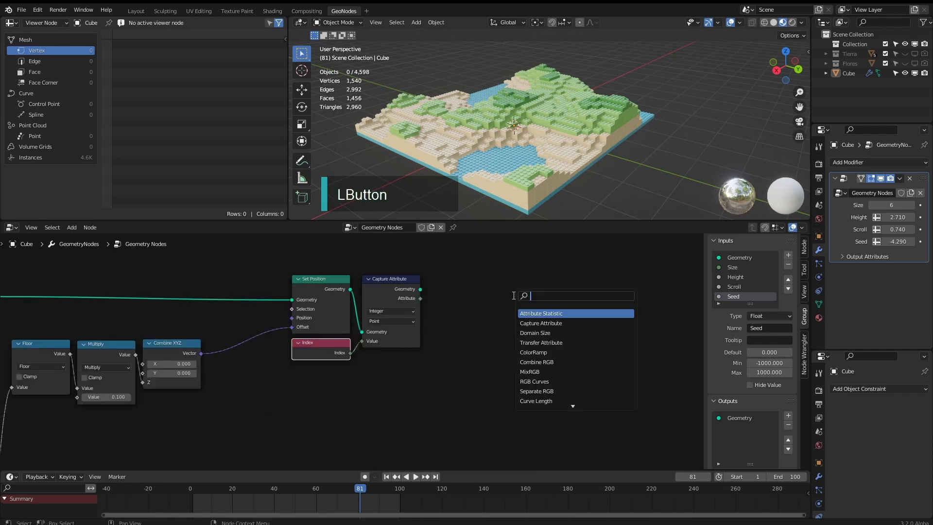
type("in")
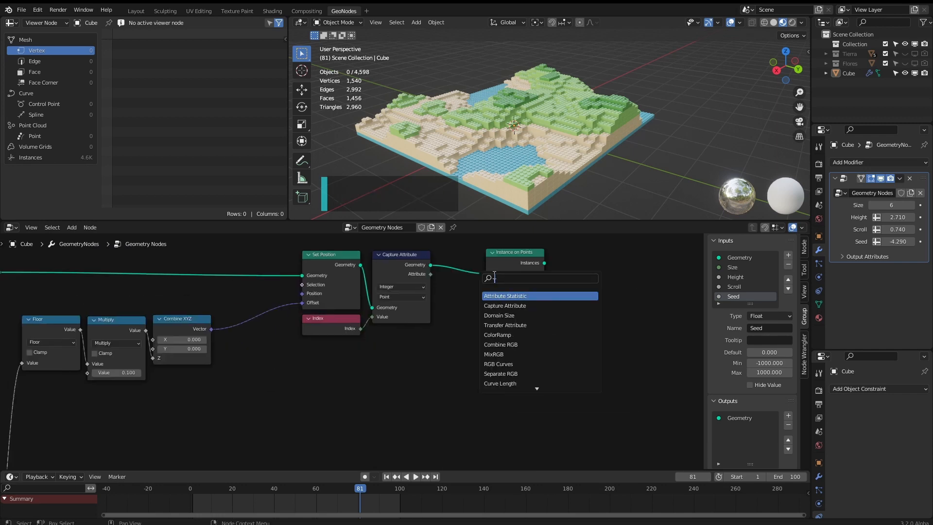
type("coll")
left_click(517, 296)
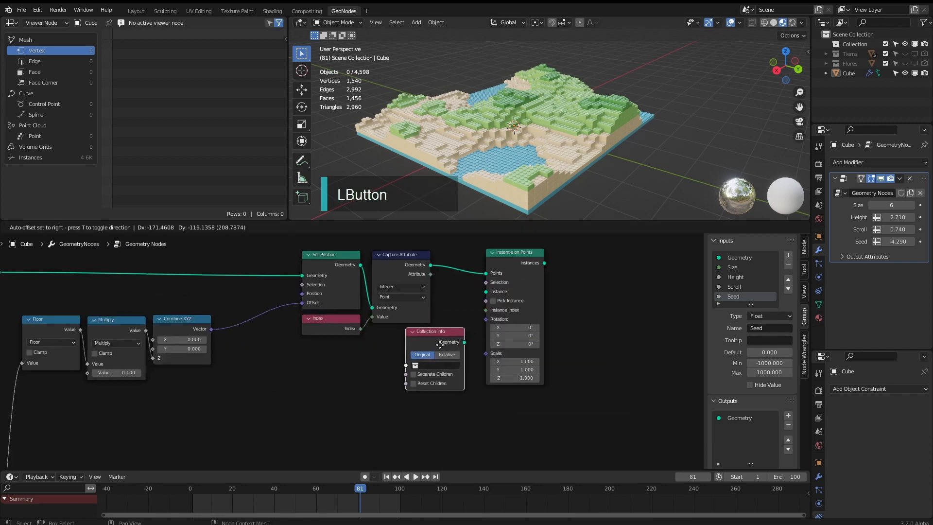
left_click(433, 343)
left_click_drag(520, 264, 533, 258)
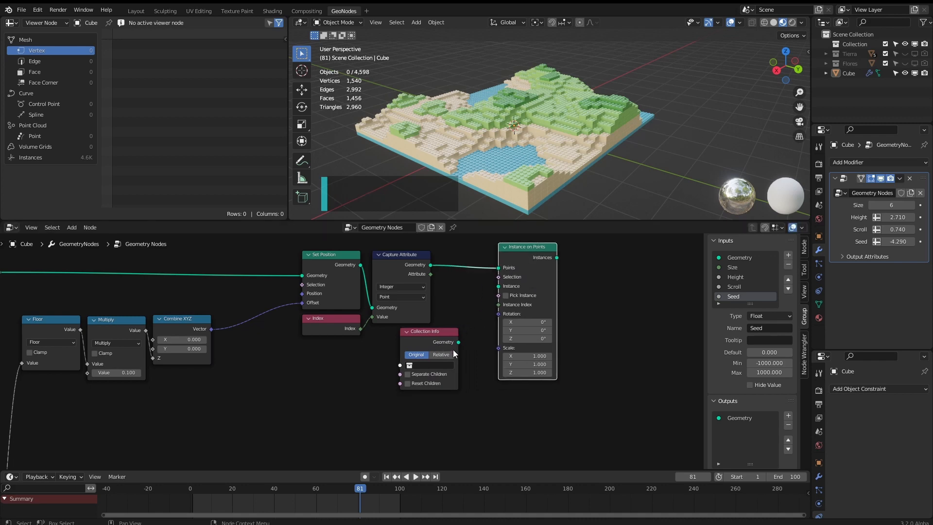
- Set the Collection Info node to the Flores collection with Separate Children enabled
scroll(453, 349, "up", 1)
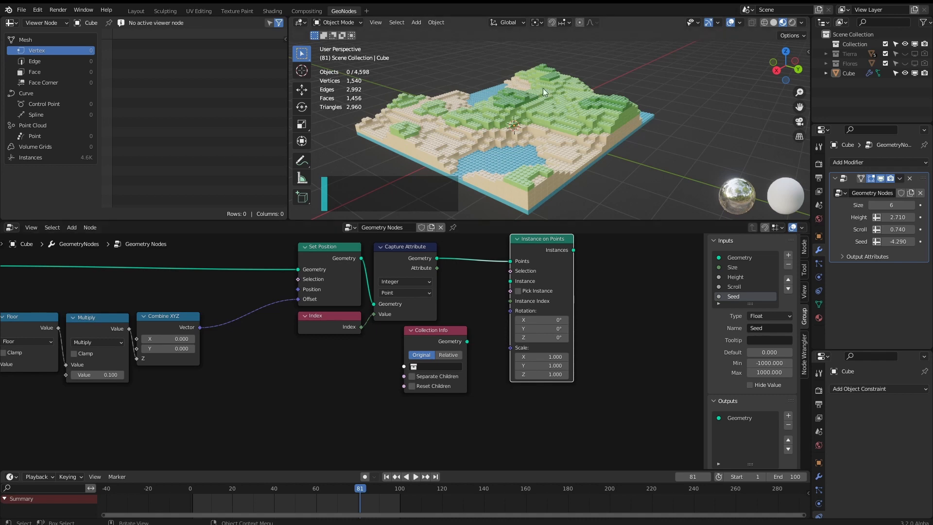
middle_click_drag(464, 350, 419, 345)
scroll(419, 345, "up", 2)
left_click(404, 374)
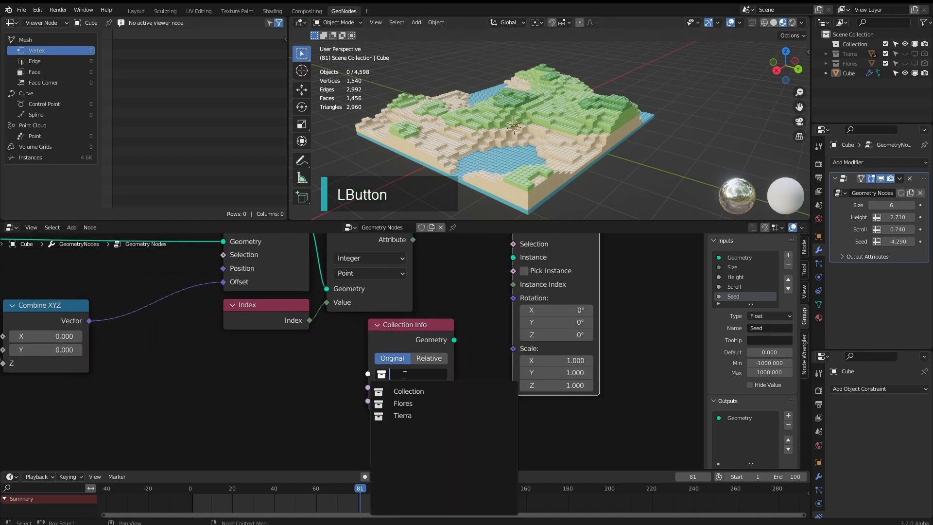
left_click(403, 404)
left_click(378, 387)
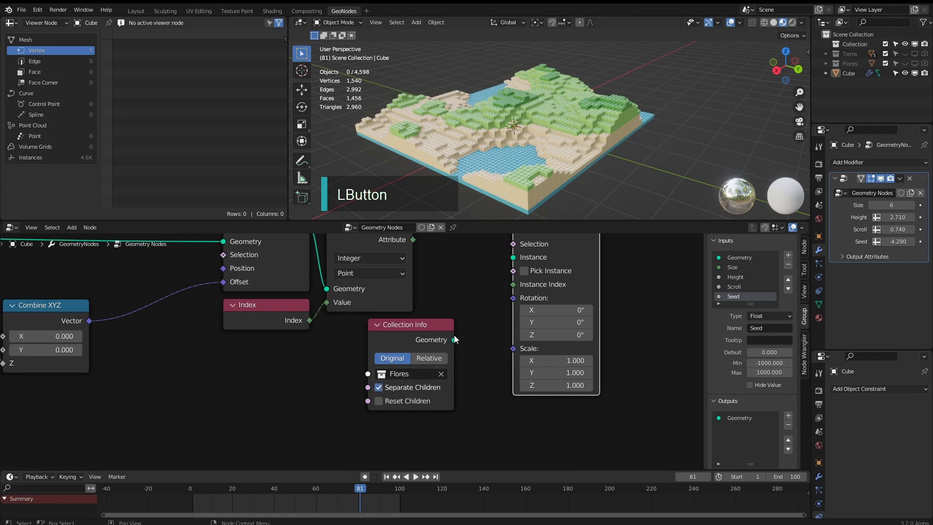
- Link the Collection Info geometry to the Instance input of Instance on Points and its instances to Join Geometry
scroll(454, 335, "down", 2)
middle_click_drag(454, 334, 435, 368)
left_click_drag(411, 377, 454, 314)
left_click(493, 282)
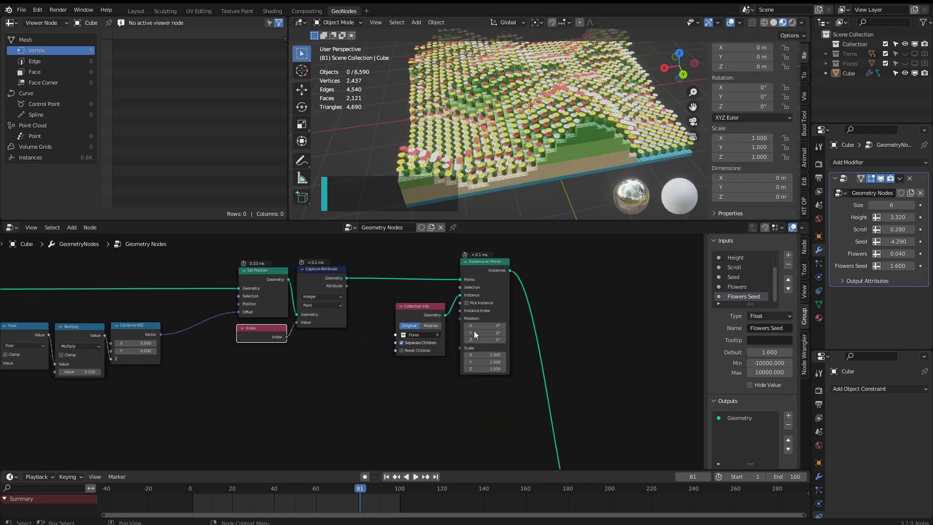
middle_click_drag(454, 100, 447, 125)
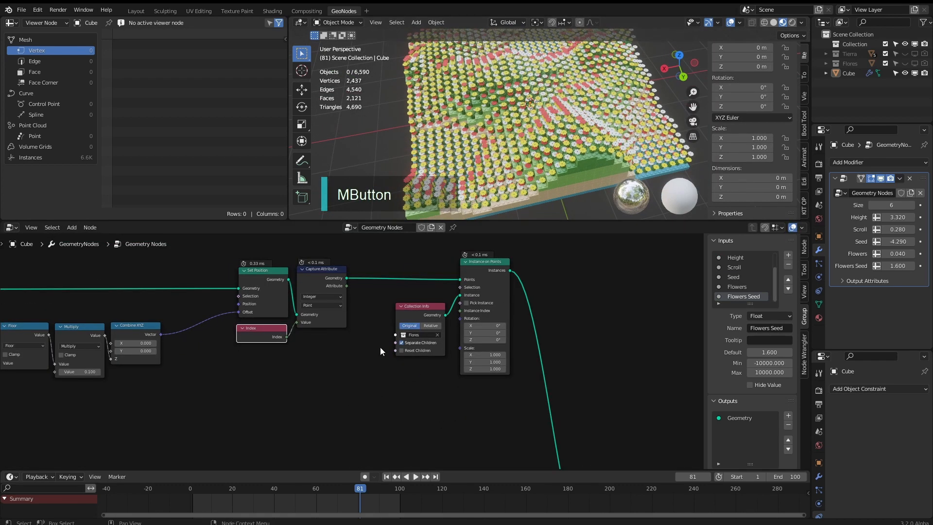
- Add a Position node below the Index node and feed it into a new Separate XYZ node
scroll(380, 347, "down", 3)
middle_click_drag(345, 391, 386, 316)
scroll(370, 336, "up", 2)
key("shift+a")
left_click(366, 309)
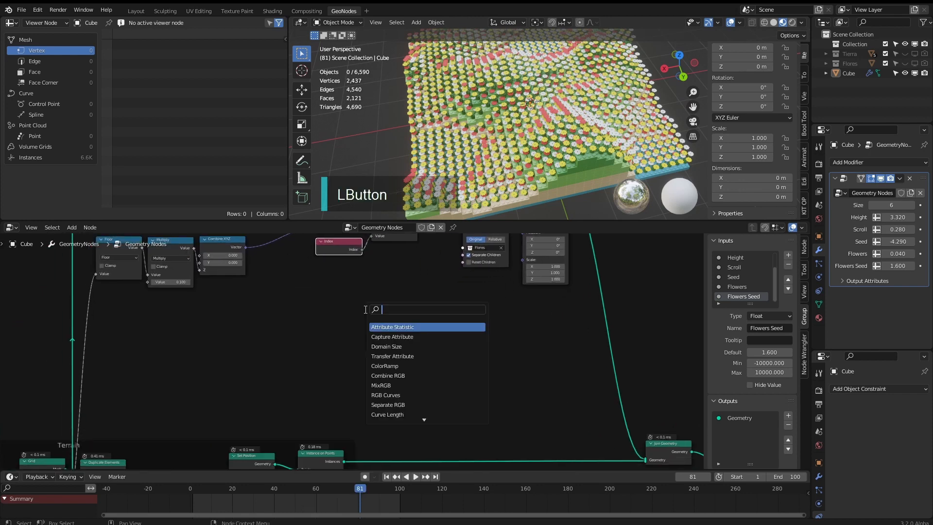
type("posit")
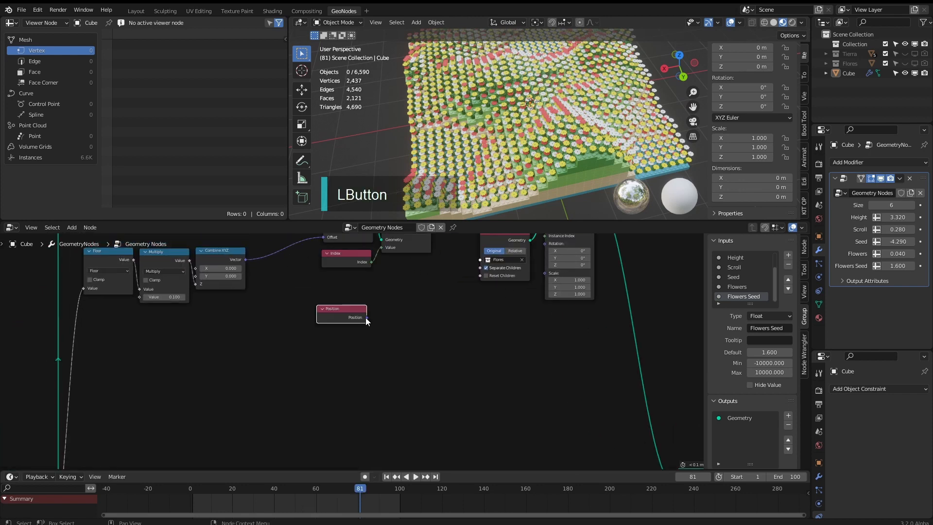
left_click_drag(366, 317, 321, 341)
type("se")
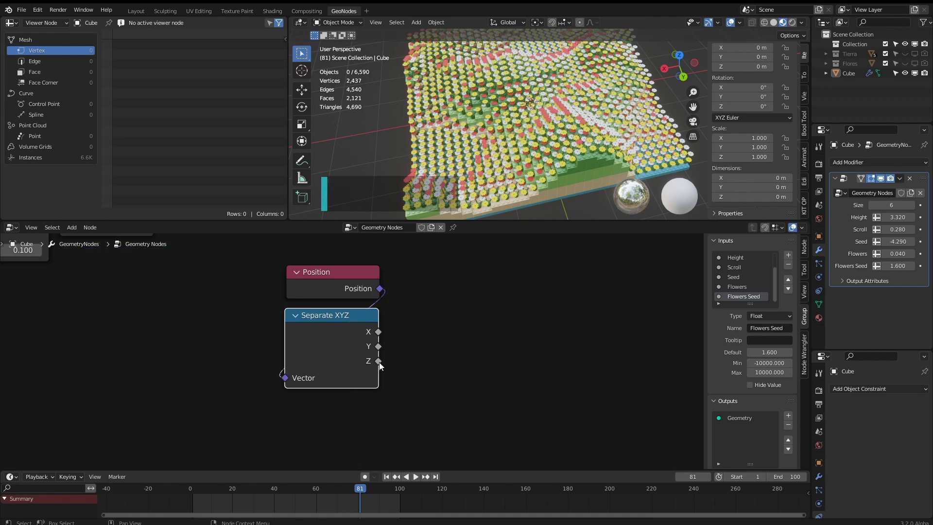
- Feed the Z output of Separate XYZ into a new Greater Than compare node with B set to 0.12
middle_click_drag(500, 182, 486, 148)
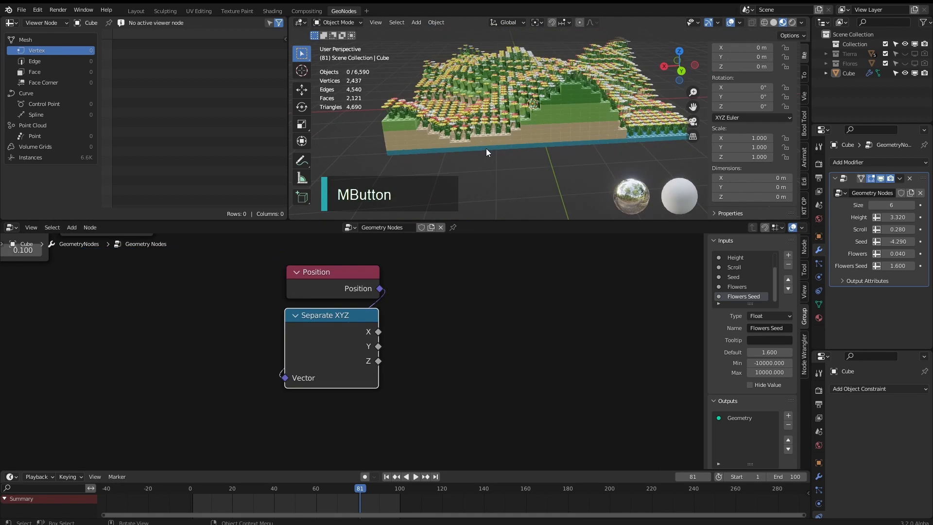
left_click_drag(378, 361, 414, 324)
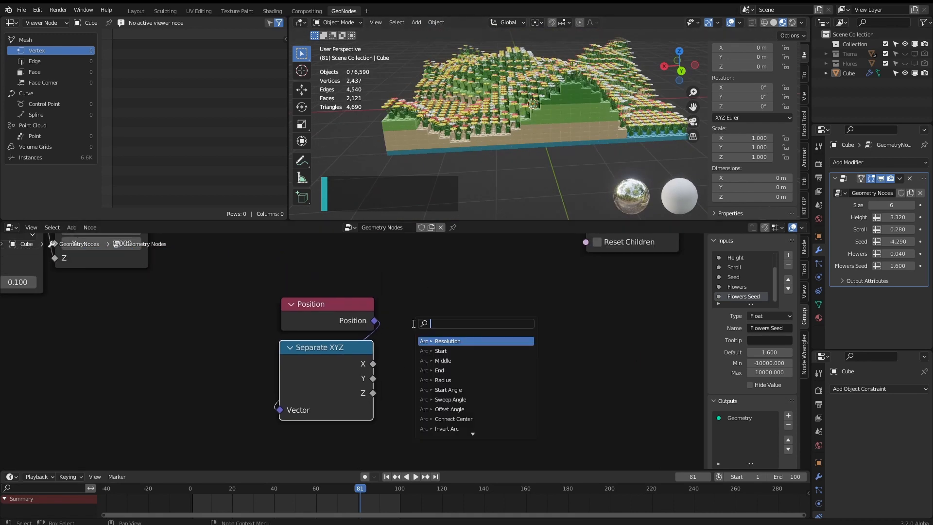
type("greater")
left_click(466, 341)
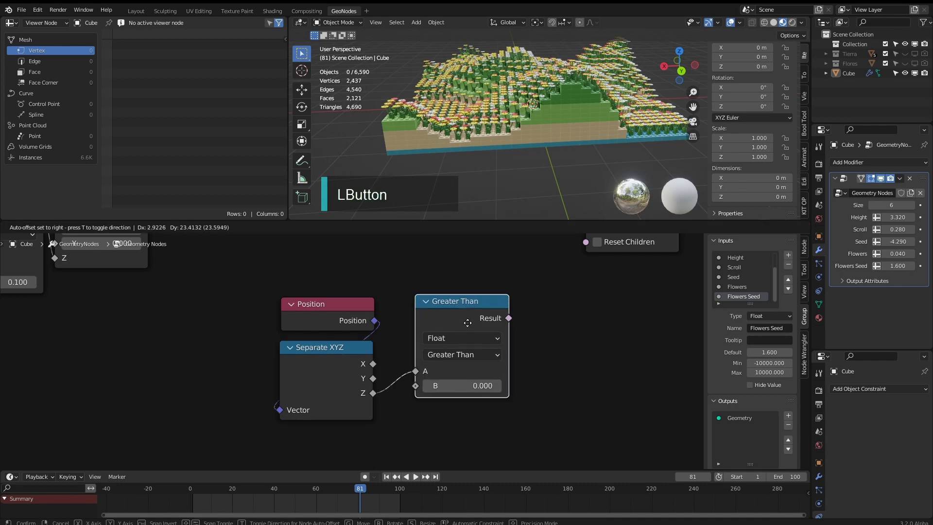
double_click(442, 410)
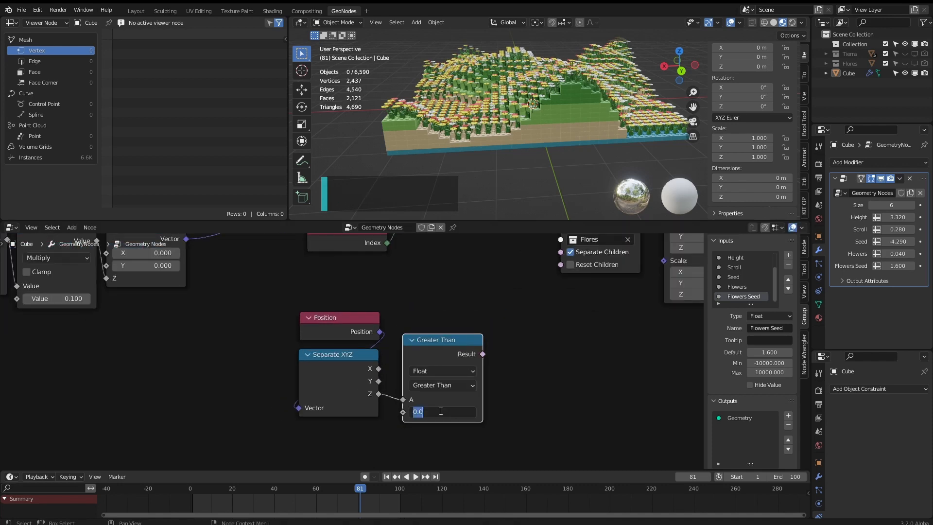
type("0.12")
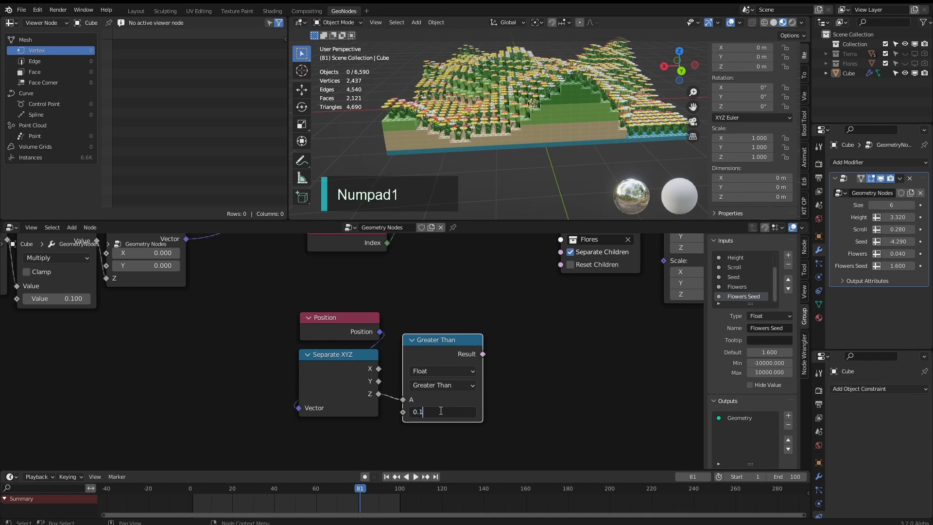
key("Return")
- Collapse the Greater Than node and link its result to the Selection of the flower Instance on Points node
middle_click_drag(453, 175, 506, 183)
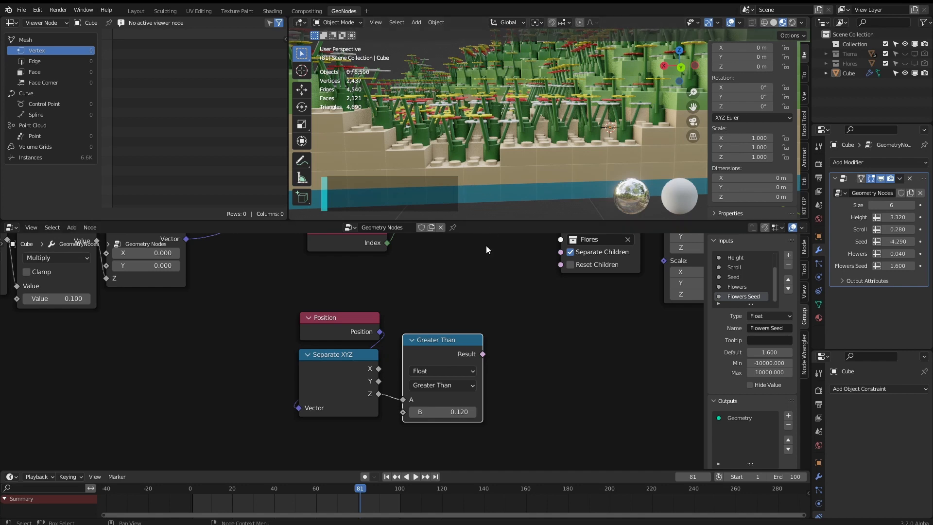
scroll(448, 349, "down", 2)
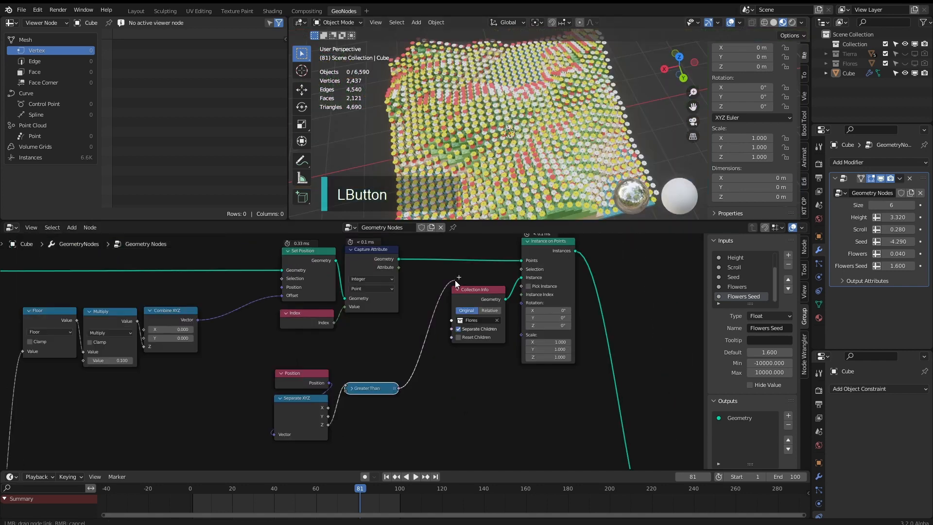
left_click_drag(399, 388, 521, 273)
mouse_move(518, 141)
middle_mouse_down()
mouse_move(521, 116)
mouse_move(578, 185)
mouse_move(504, 135)
middle_mouse_up()
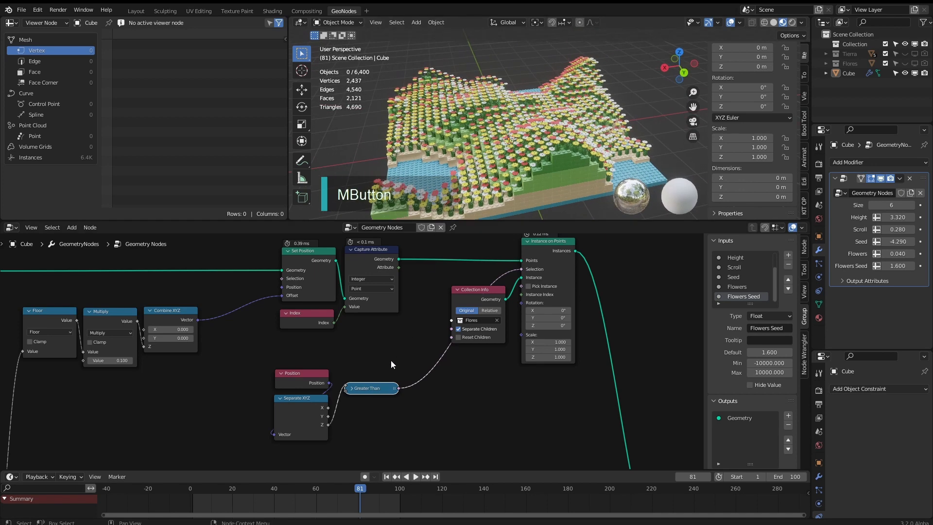
- Collapse the Separate XYZ node and stack it with the Greater Than node compactly below the Position node
middle_click_drag(391, 361, 424, 331)
left_click(352, 351)
left_click_drag(431, 343, 352, 396)
middle_click_drag(495, 184, 561, 109)
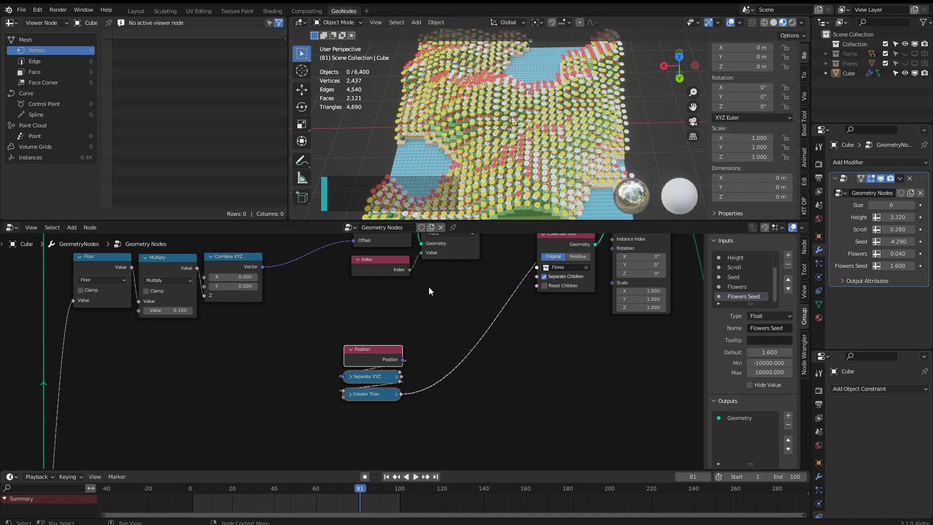
- Feed the captured attribute into the Vector of a new White Noise Texture node and set the texture to 4D
middle_click_drag(429, 287, 419, 352)
left_click_drag(459, 264, 333, 354)
type("white")
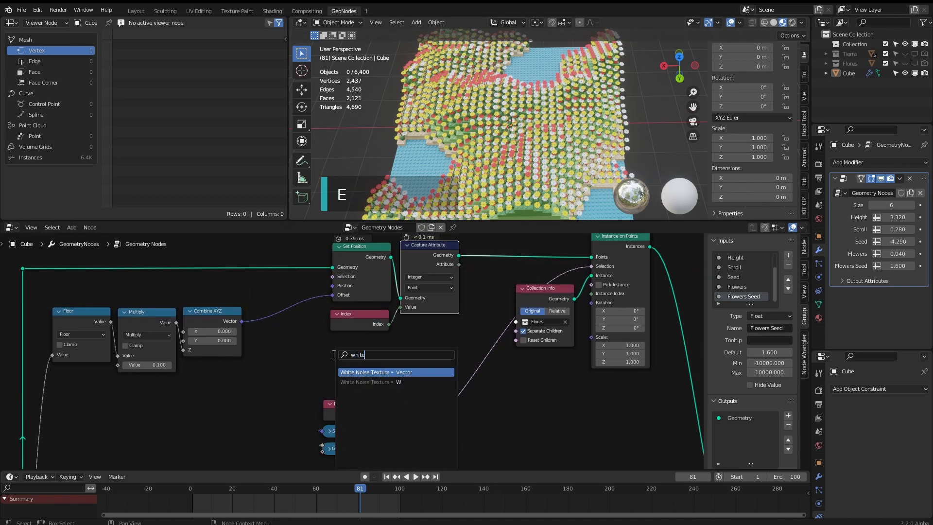
key("Return")
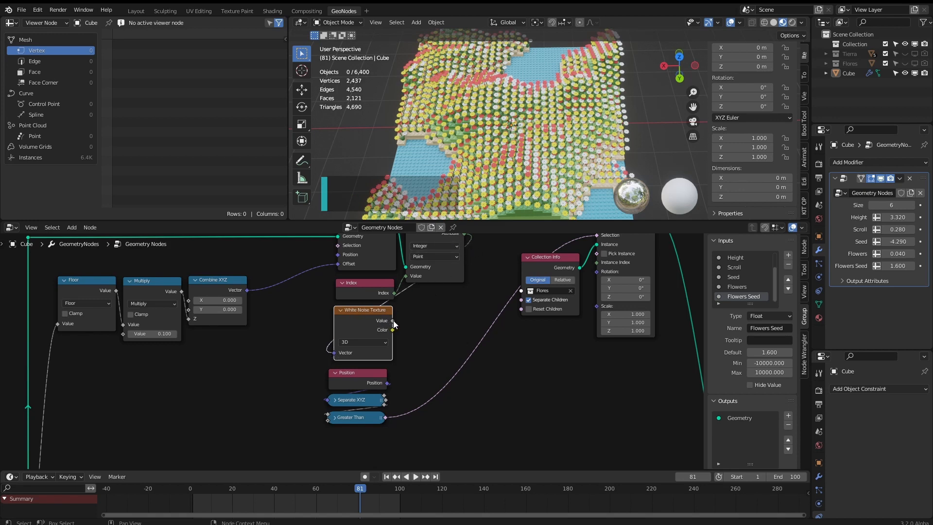
scroll(337, 312, "up", 2)
left_click(359, 353)
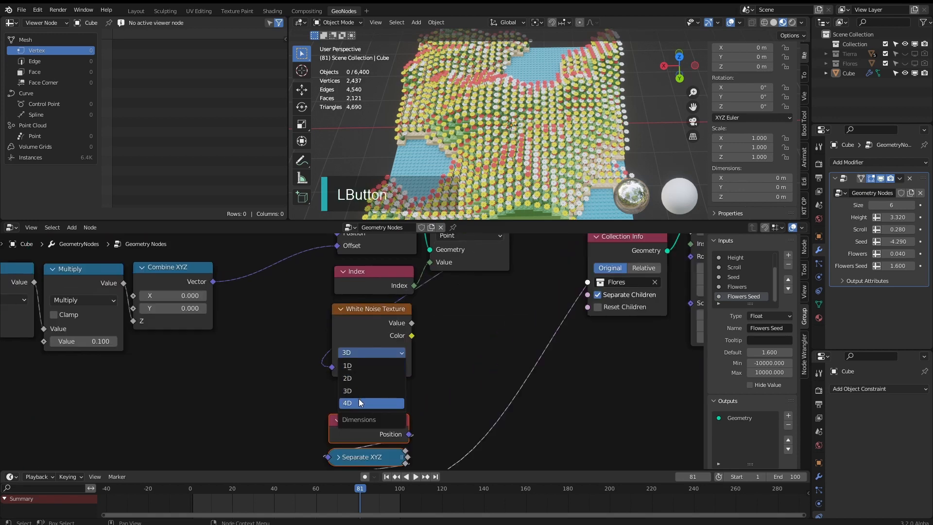
left_click(359, 403)
left_click_drag(364, 330, 365, 326)
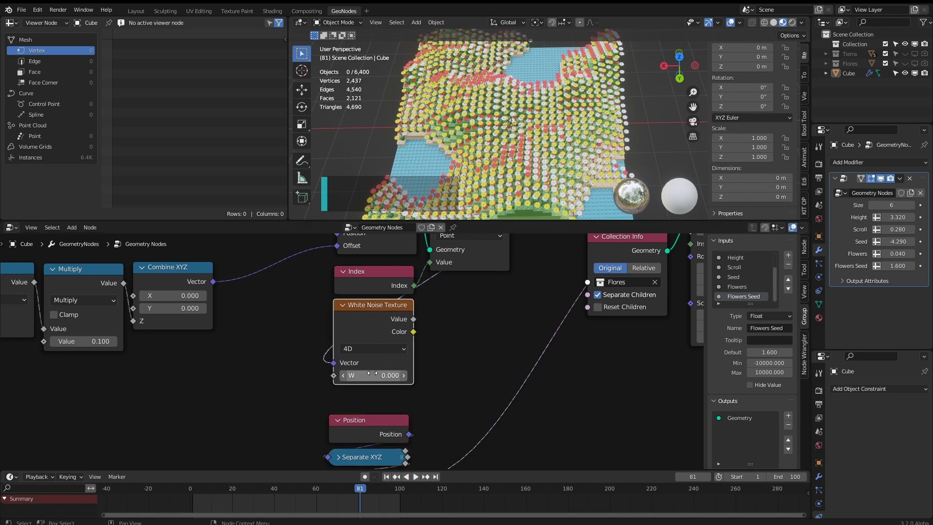
- Feed the White Noise value into input A of a new Less Than compare node placed close beside it
middle_click_drag(439, 324, 386, 344)
left_click_drag(361, 339, 399, 338)
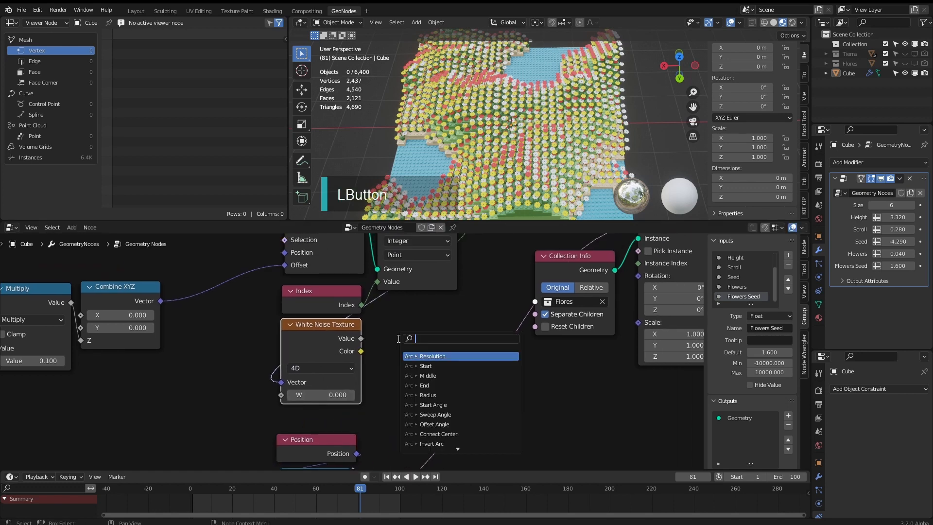
type("less")
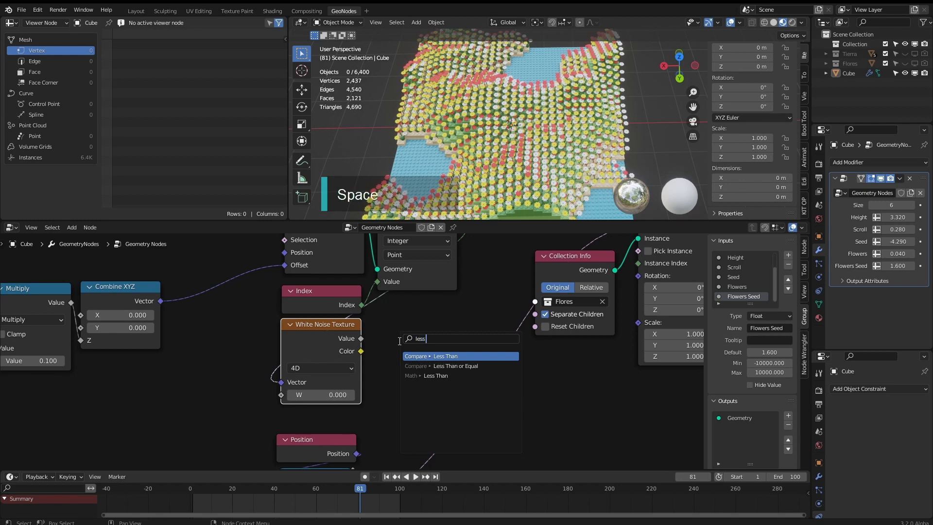
left_click(439, 358)
left_click(422, 346)
middle_click_drag(418, 377, 406, 299)
scroll(406, 299, "down", 5)
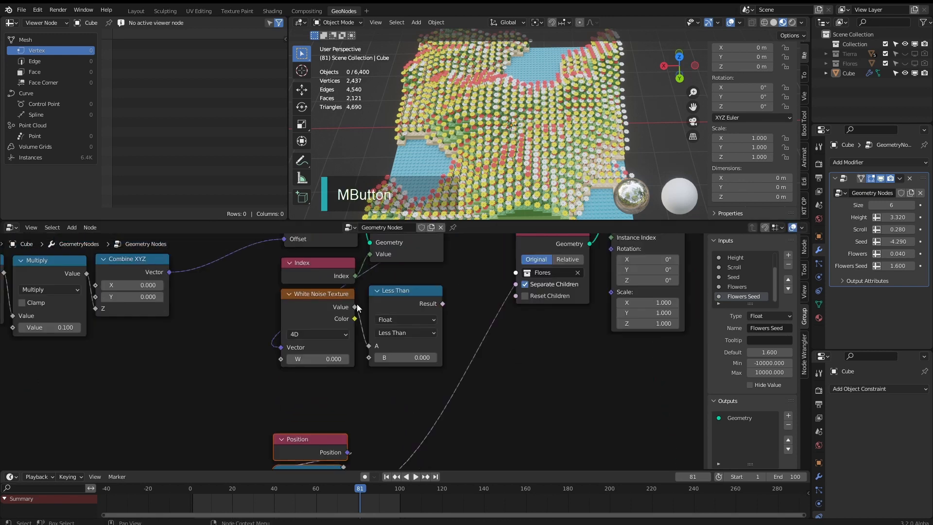
left_click(404, 297)
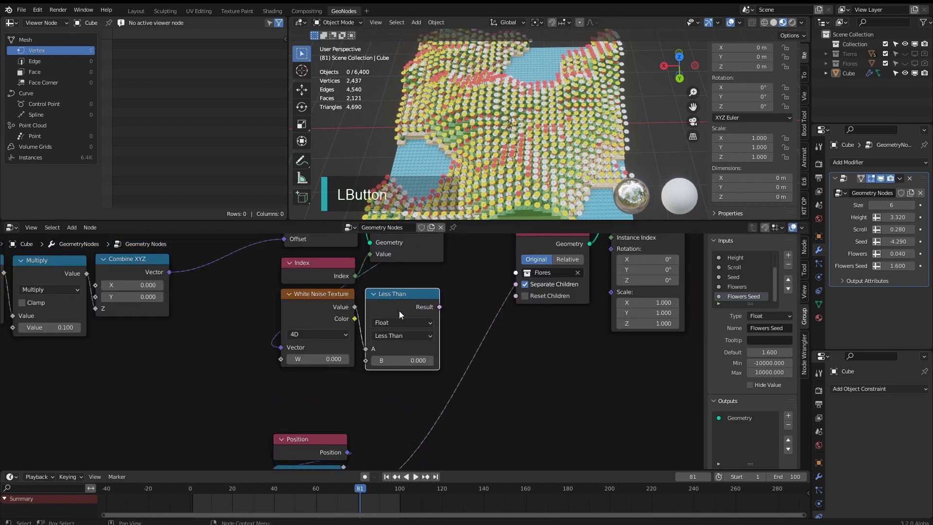
- Set the Less Than node's B threshold to 0.1 and link its result to the Selection of the flower Instance on Points node
scroll(395, 330, "up", 2)
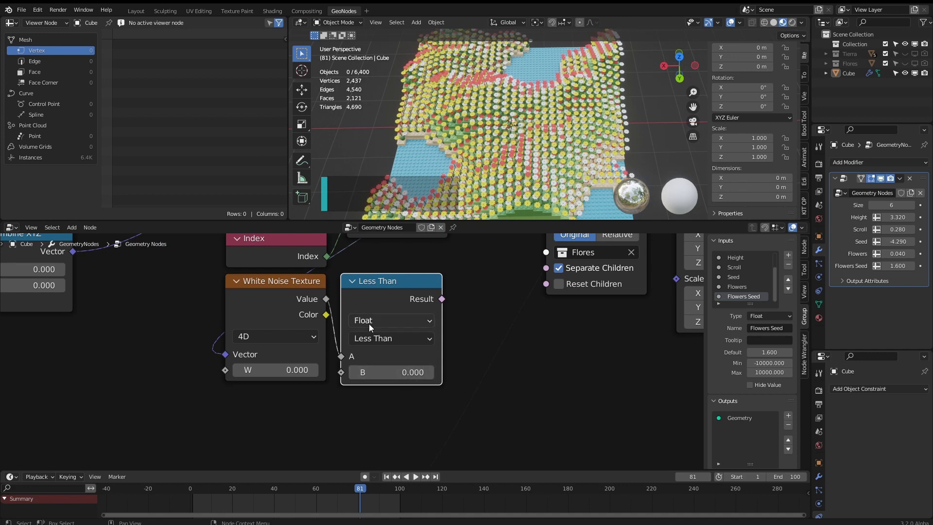
left_click(403, 372)
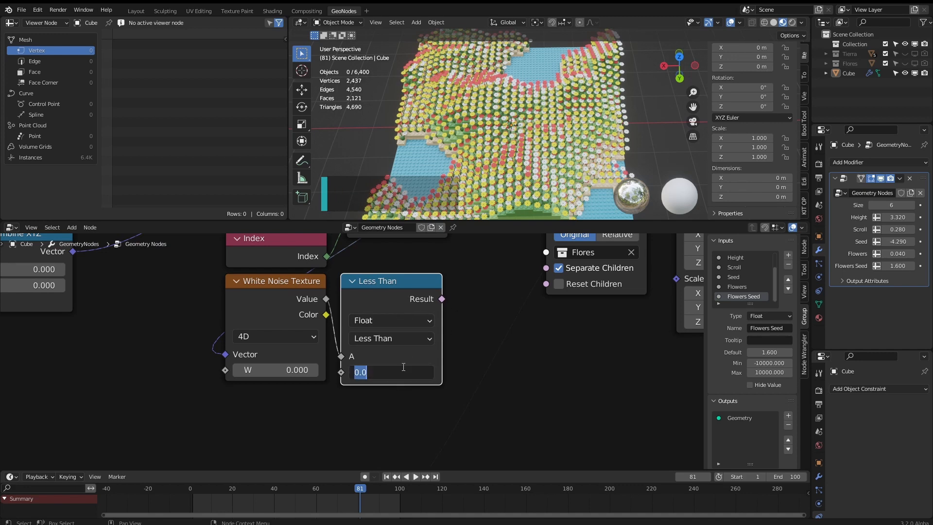
type(".1")
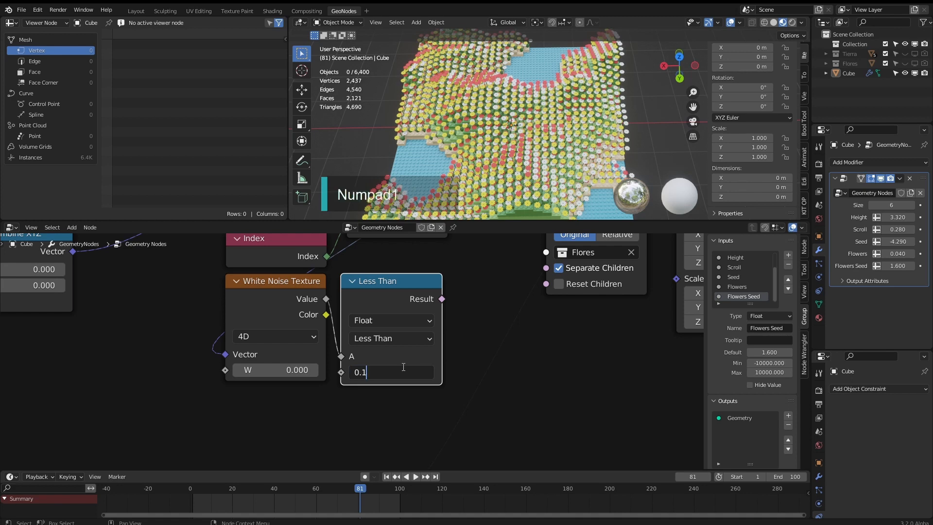
key("KP_Enter")
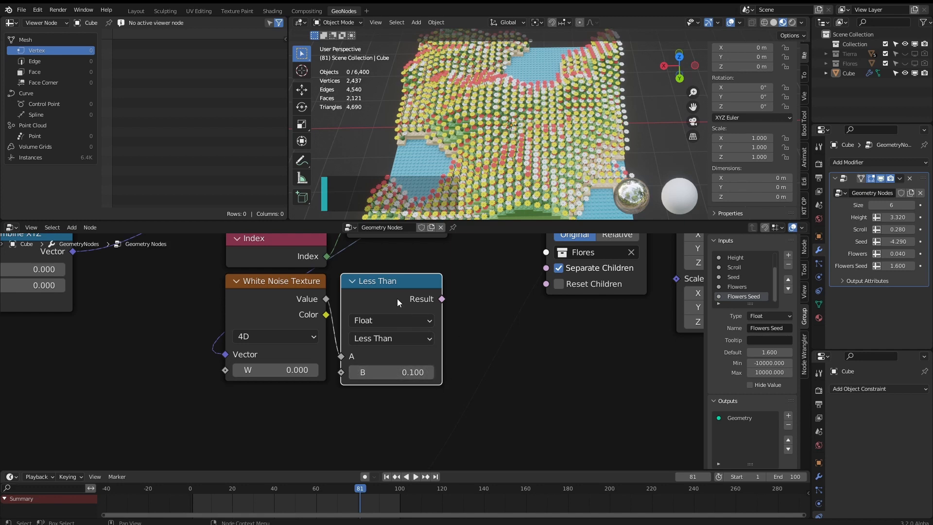
scroll(391, 366, "down", 2)
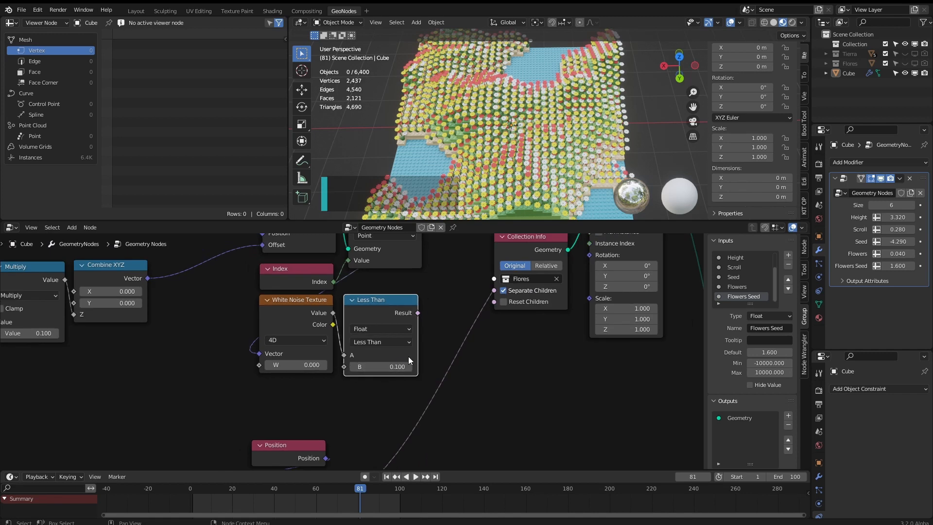
middle_click_drag(390, 382, 330, 417)
left_click_drag(360, 346, 477, 275)
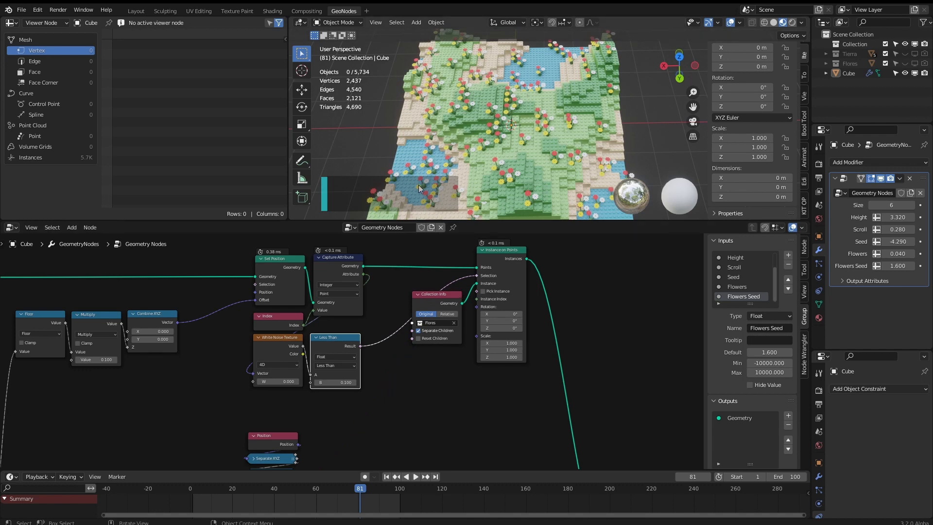
middle_click_drag(435, 234, 454, 203)
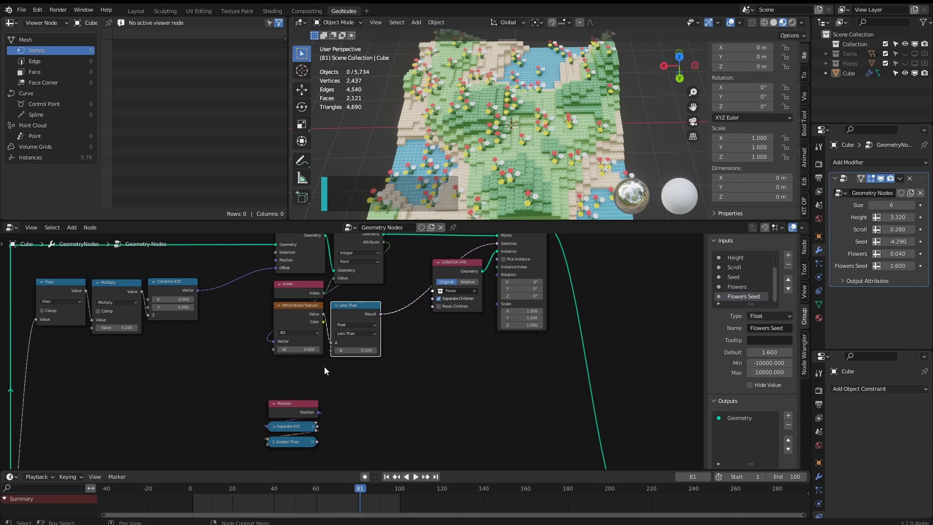
- Add a Boolean Math And node beside the Less Than node and feed the Less Than result into its first input
middle_click_drag(430, 357, 392, 363)
key("shift+a")
left_click(379, 326)
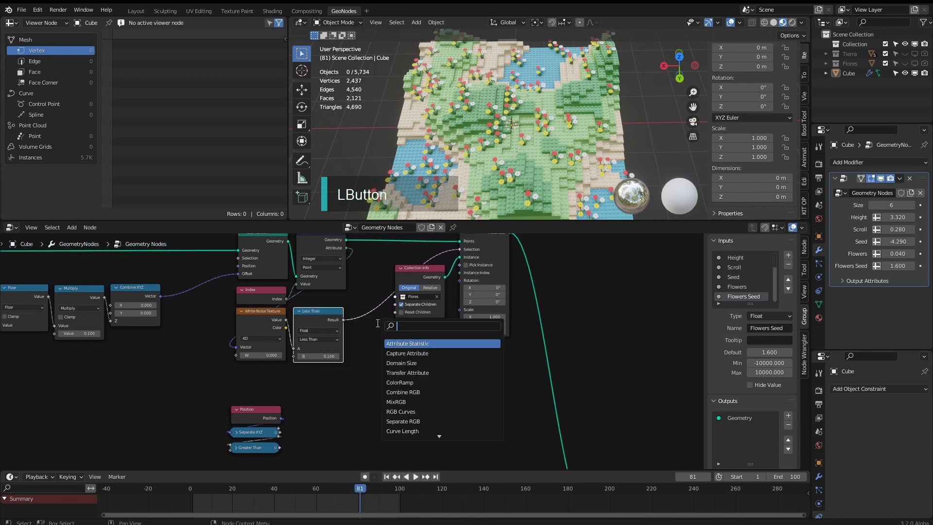
type("b")
left_click(407, 372)
left_click(385, 364)
scroll(385, 365, "up", 5)
right_click_drag(330, 301, 384, 384, "alt")
- Link the Greater Than result to the And node's second input and its output to the flower Instance on Points Selection
middle_click_drag(337, 421, 341, 357)
left_click_drag(249, 430, 369, 337)
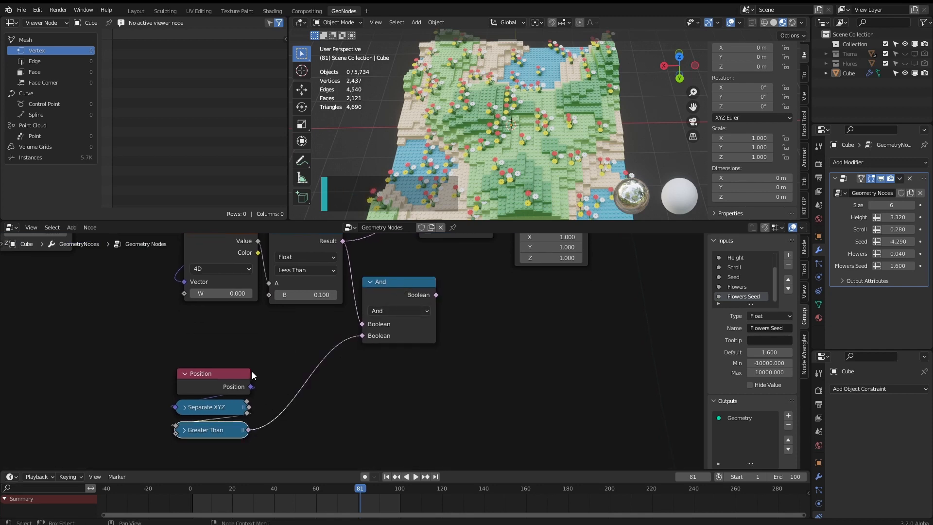
middle_click_drag(356, 329, 317, 451)
left_click_drag(397, 418, 476, 260)
middle_click_drag(495, 171, 517, 137)
- Duplicate the Group Input node and place the copy beside the Position node of the flower branch
scroll(409, 391, "down", 5)
middle_click_drag(409, 391, 487, 313)
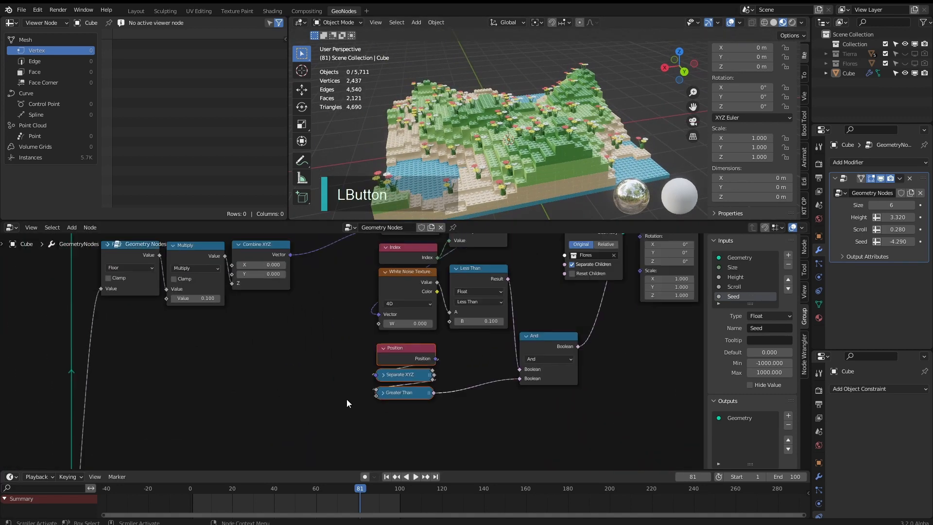
scroll(343, 374, "down", 5)
scroll(324, 377, "down", 3)
middle_click_drag(314, 378, 483, 302)
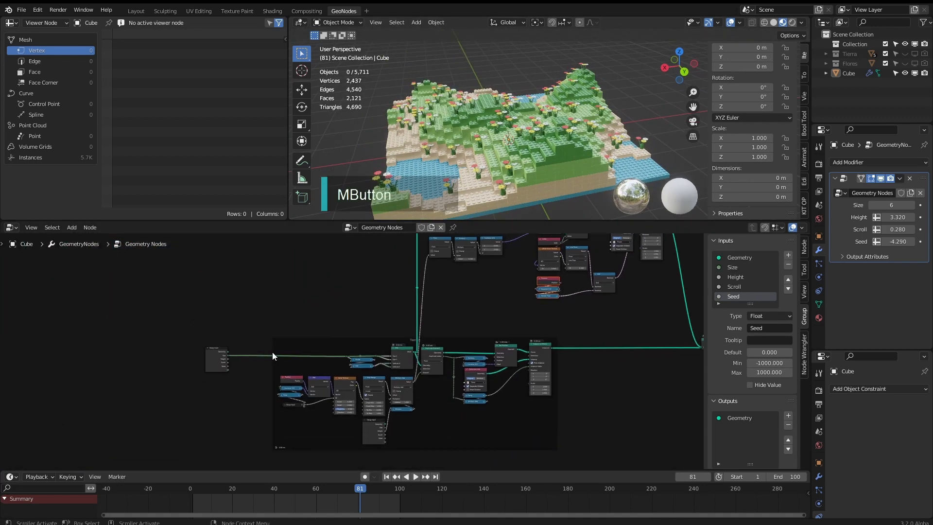
scroll(243, 354, "up", 2)
left_click(156, 355)
key("shift+d")
left_click(574, 281)
middle_click_drag(583, 281, 395, 360)
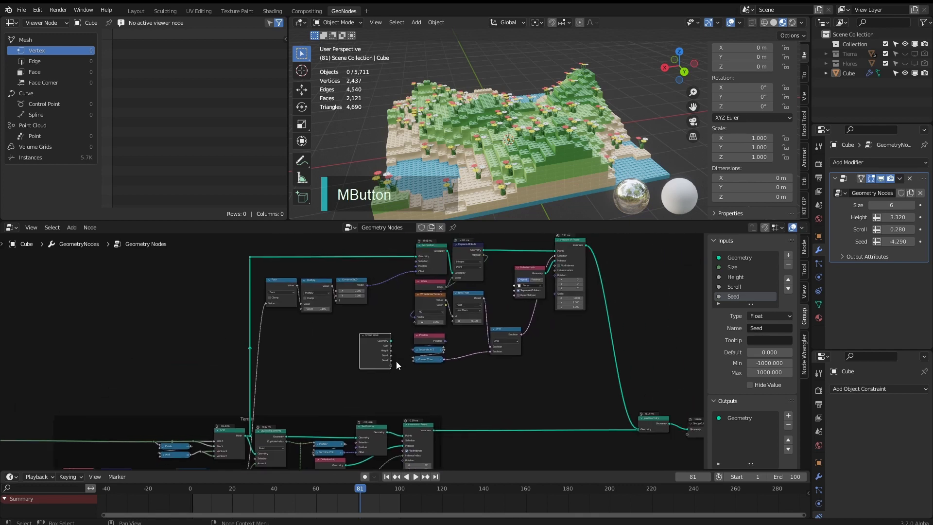
left_click_drag(388, 360, 393, 339)
- Expose the Less Than node's B and the White Noise Texture's W as new inputs on the duplicated Group Input
scroll(433, 318, "up", 6)
left_click_drag(512, 247, 515, 265)
left_click_drag(490, 333, 321, 350)
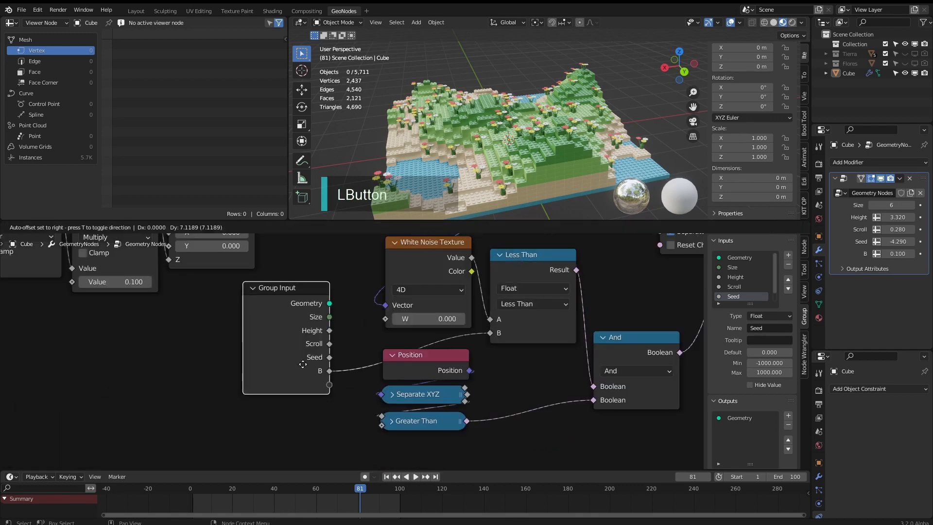
left_click_drag(385, 320, 330, 368)
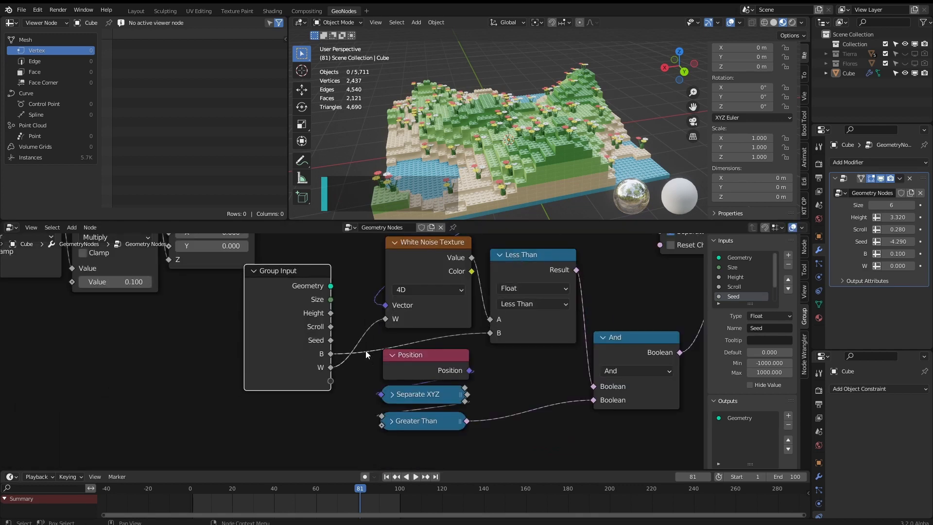
- Rename group input B as Flowers with a range of 0 to 1, and rename W as Flowers Seed
left_click(767, 373)
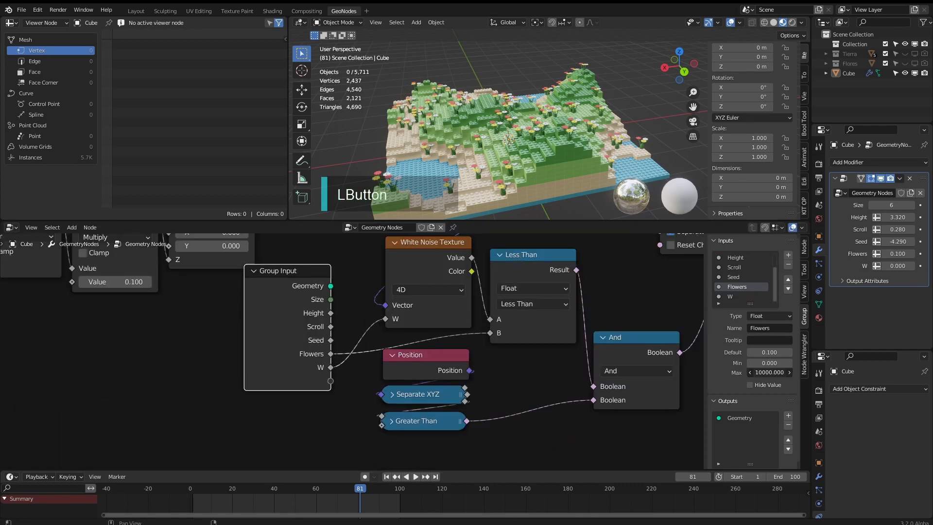
type("1")
left_click(730, 370)
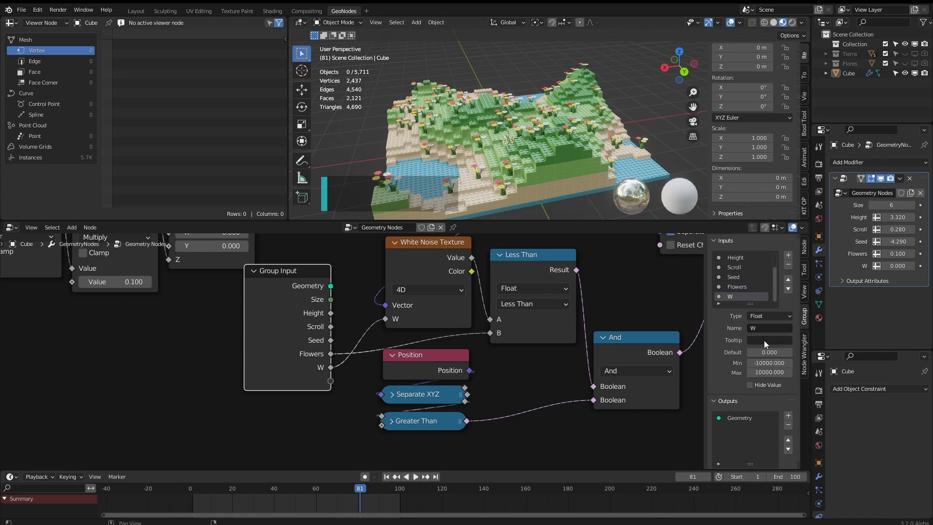
left_click(765, 340)
key("Return")
- Collapse the White Noise Texture and Less Than nodes to tidy the flower selection branch
left_click(375, 300)
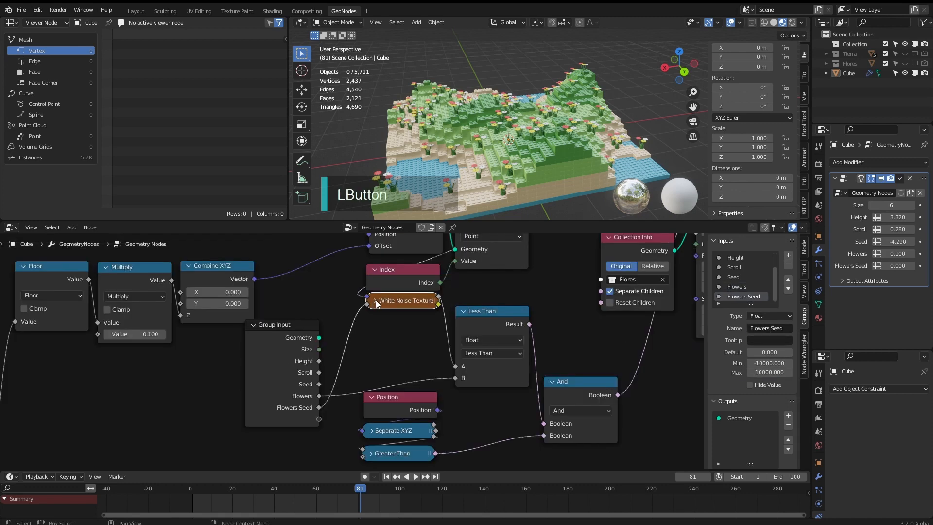
left_click(464, 311)
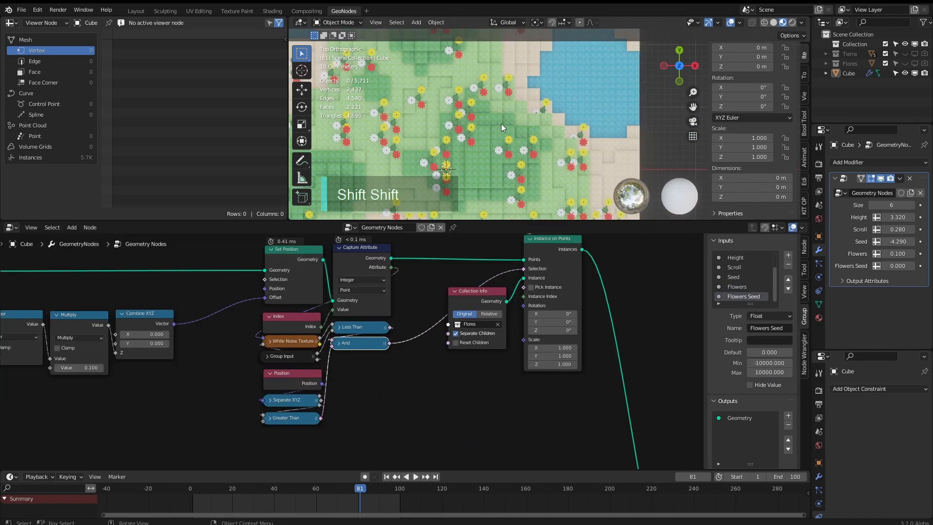
- Add a Float Random Value node below the flower nodes with Min set to -pi and Max to pi
middle_click_drag(501, 123, 481, 103, "shift")
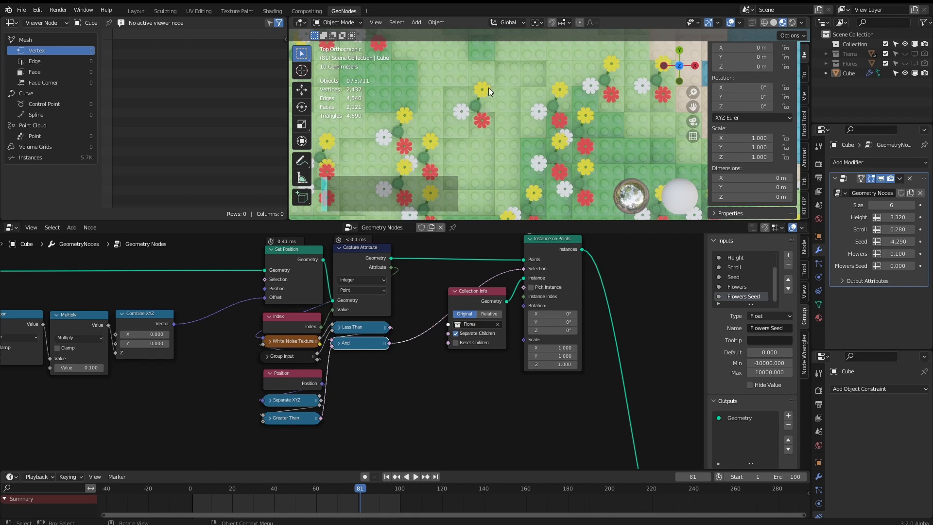
scroll(416, 381, "down", 4)
middle_click_drag(417, 380, 398, 333)
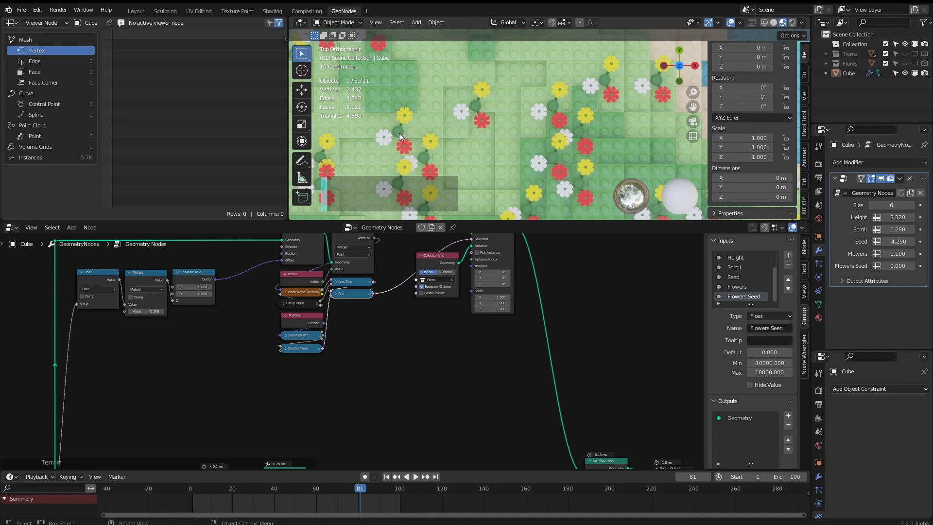
scroll(450, 340, "down", 2)
middle_click_drag(431, 349, 388, 266)
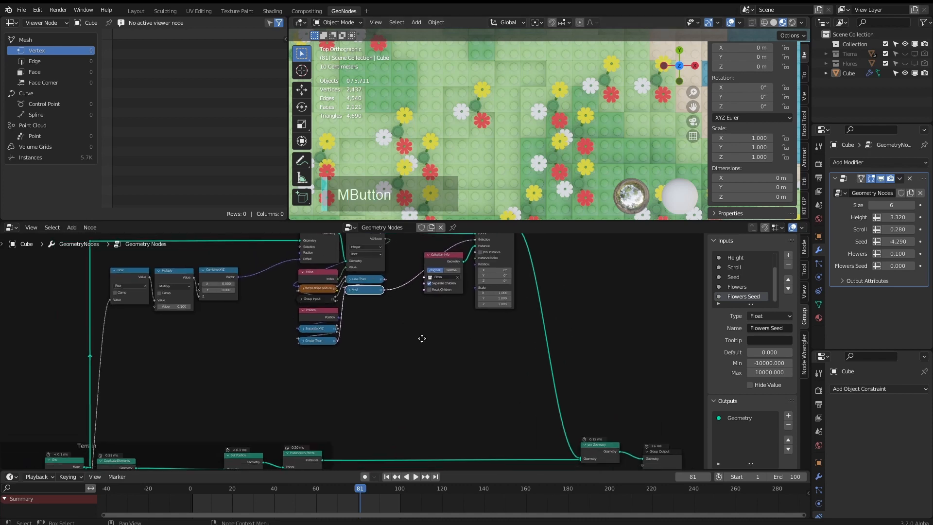
middle_click_drag(423, 329, 425, 311)
key("shift+a")
left_click(425, 309)
type("ran")
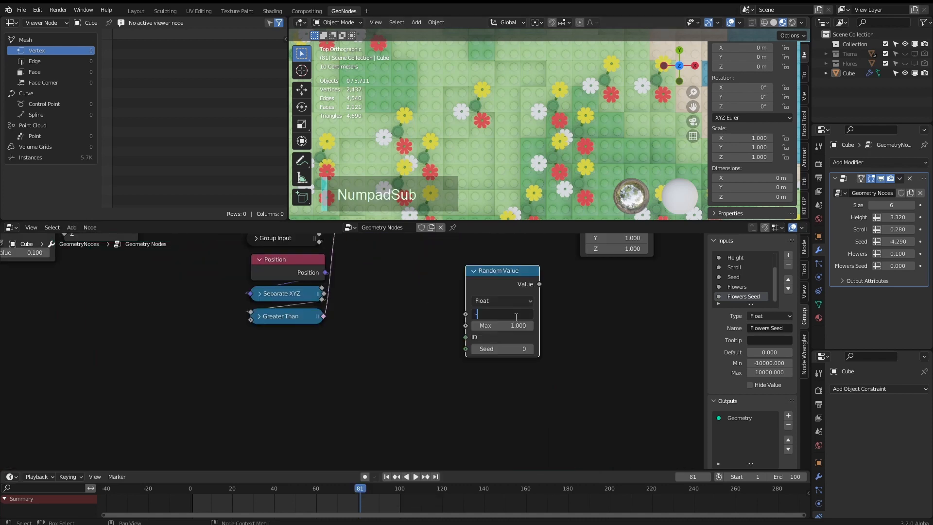
type("pi")
key("Tab")
type("pi")
key("Return")
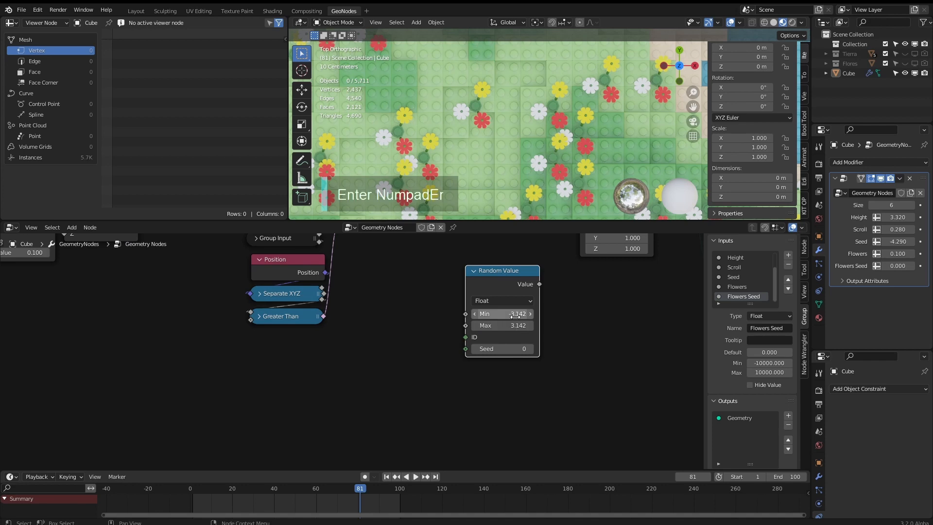
- Link the captured attribute to the Random Value node's ID and place the node just below Collection Info
scroll(515, 315, "down", 4)
middle_click_drag(505, 311, 496, 399)
left_click_drag(395, 275, 436, 428)
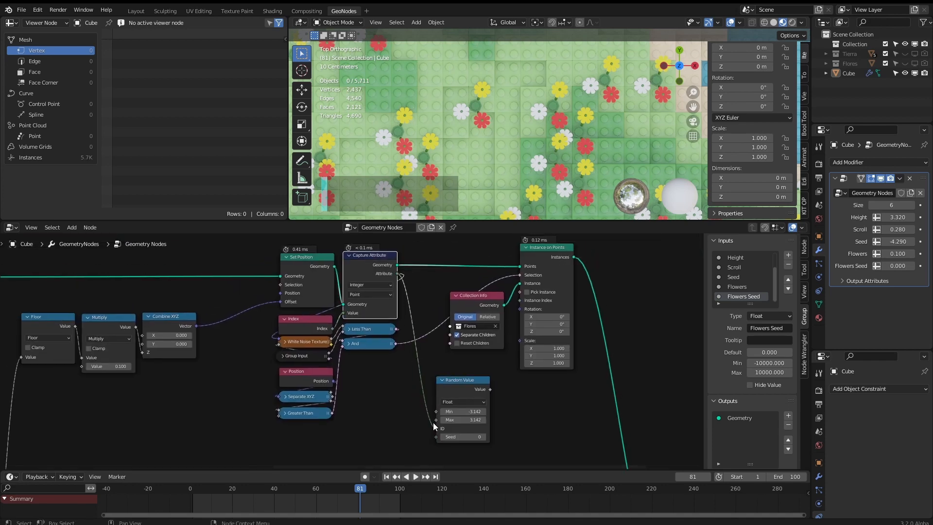
middle_click_drag(412, 381, 418, 361)
left_click_drag(418, 360, 426, 350)
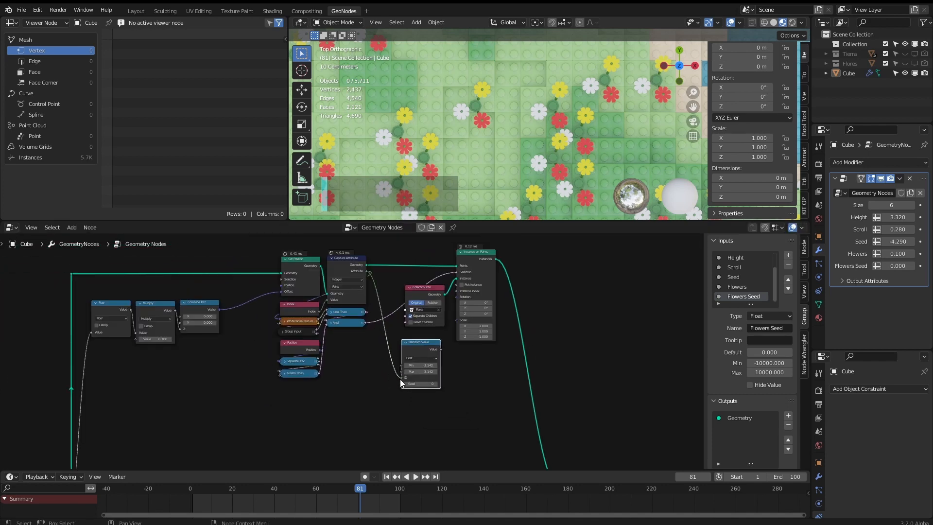
- Feed the random value into a new Snap math node and set its Increment to pi/2
scroll(358, 347, "down", 2)
scroll(464, 142, "down", 5)
middle_click_drag(540, 149, 586, 117)
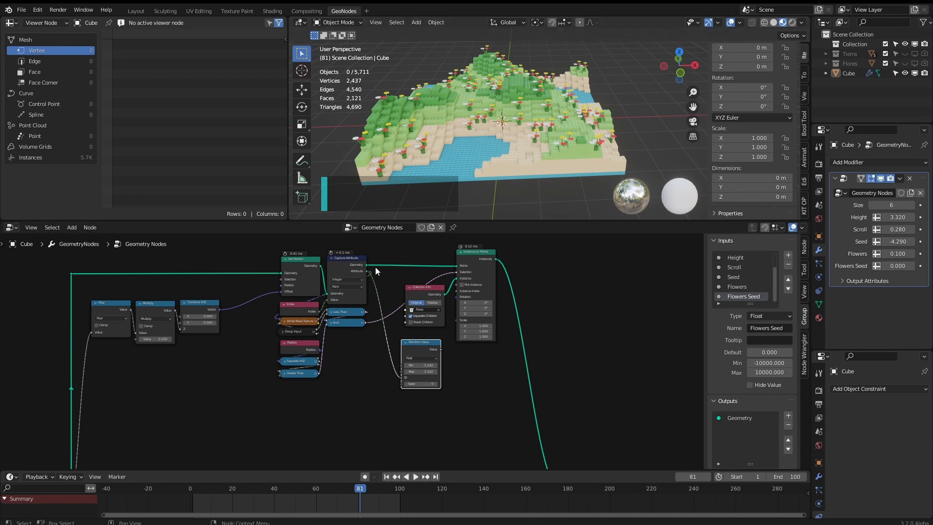
scroll(345, 331, "up", 2)
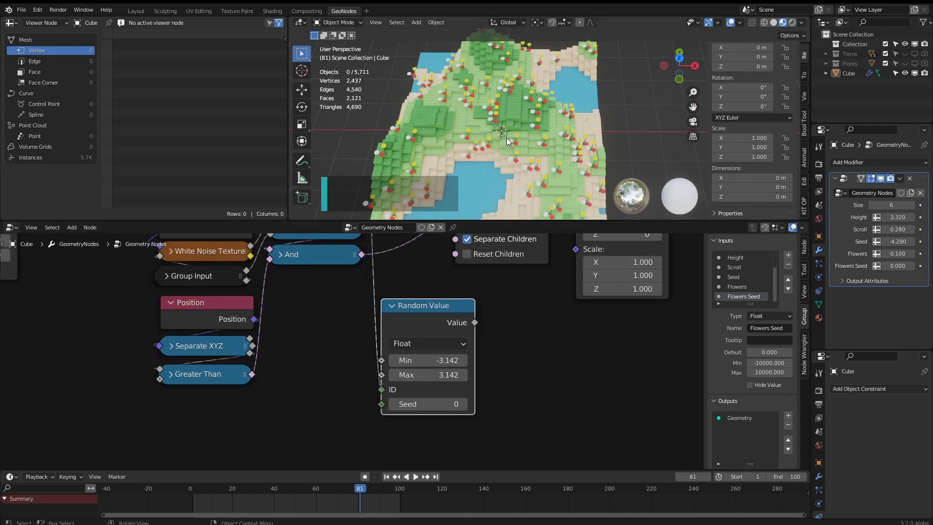
middle_click_drag(500, 251, 454, 250)
left_click_drag(427, 322, 494, 362)
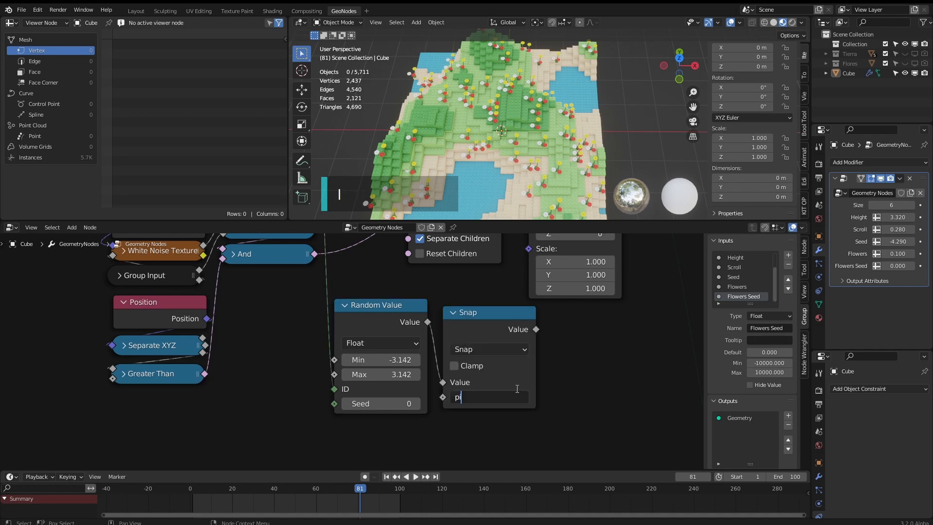
type("/2")
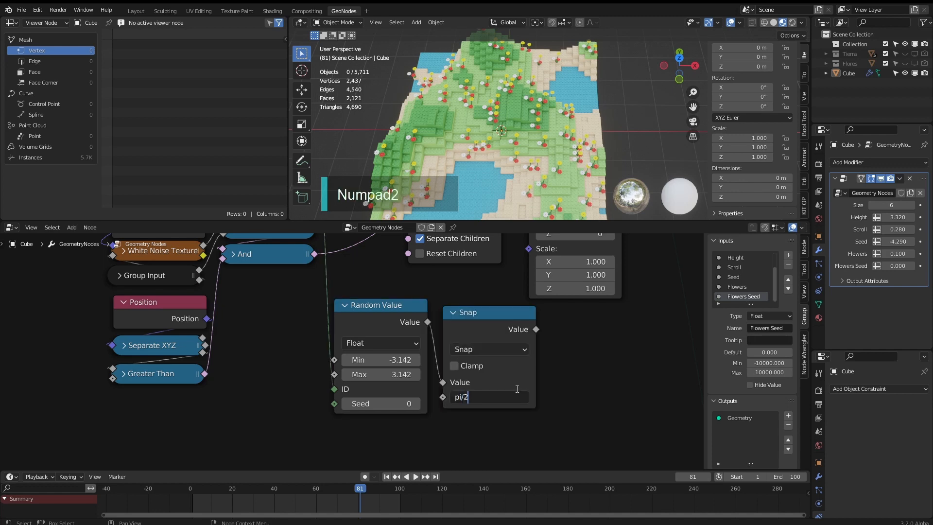
key("Return")
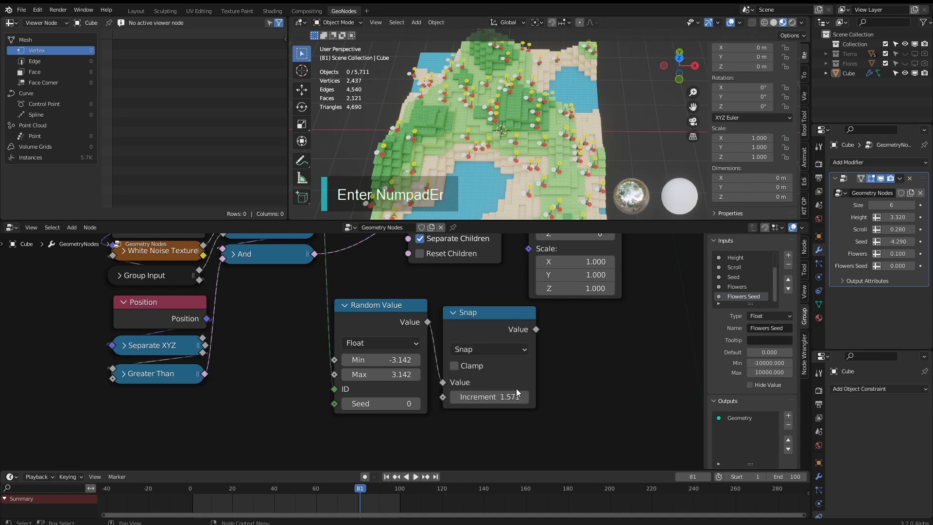
- Feed the snapped value into Z of a new Combine XYZ node and link its vector to the flower instances' Rotation
left_click(456, 329)
scroll(459, 348, "down", 2)
left_click_drag(463, 361, 488, 373)
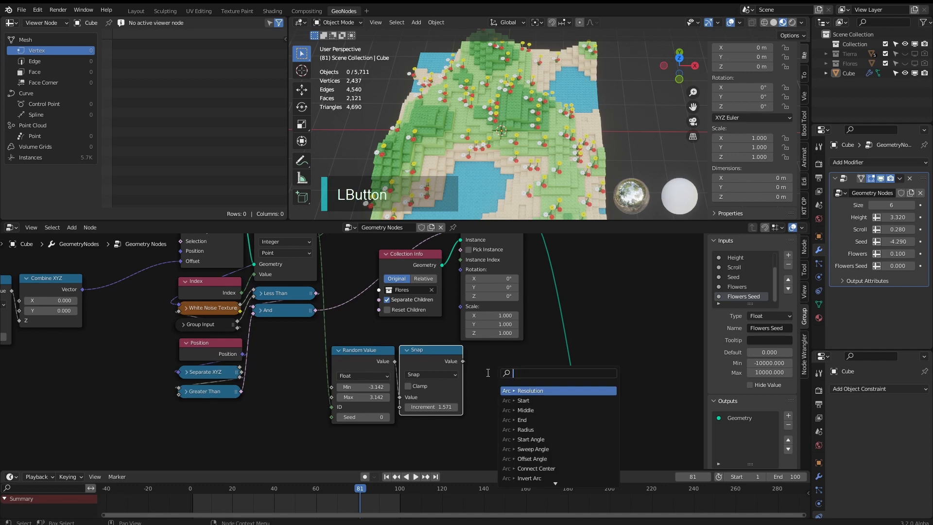
type("comb")
left_click(540, 430)
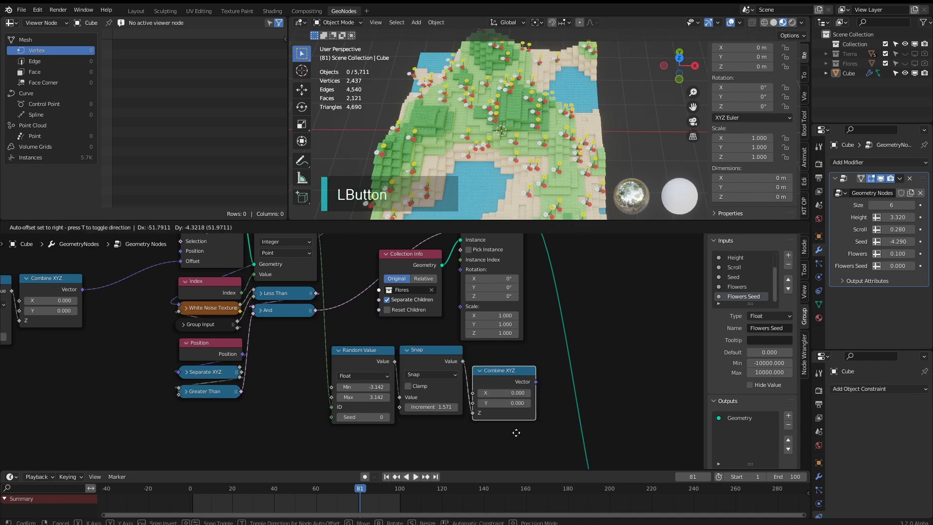
left_click(516, 433)
left_click_drag(536, 382, 460, 269)
middle_click_drag(497, 113, 526, 114)
scroll(526, 114, "up", 3)
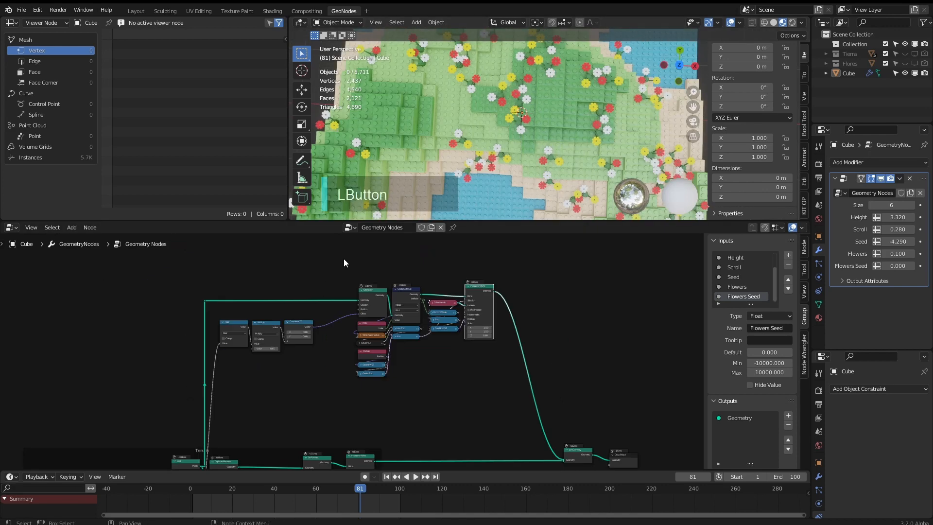
- Group the flower scattering nodes, from Set Position to Instance on Points, in a frame labelled Flowers
left_click_drag(344, 260, 541, 398)
key("ctrl+j")
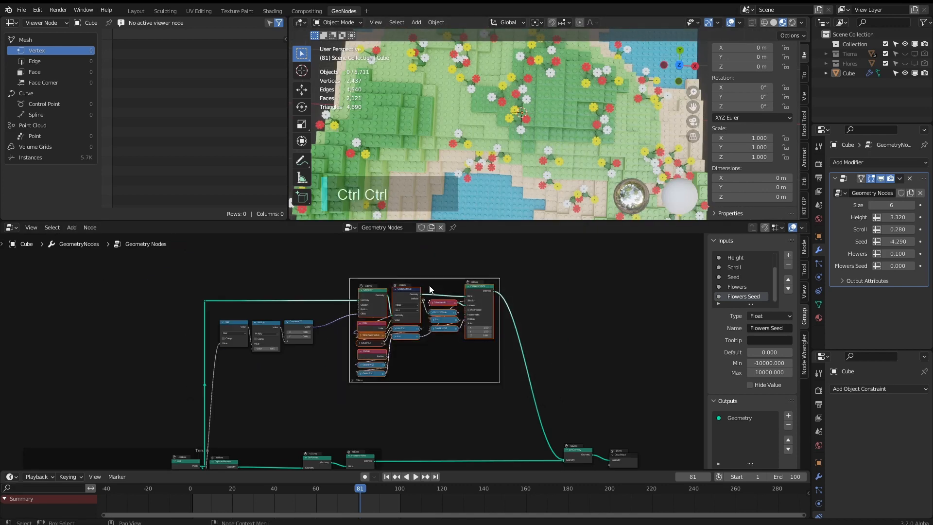
key("F2")
type("Flowers")
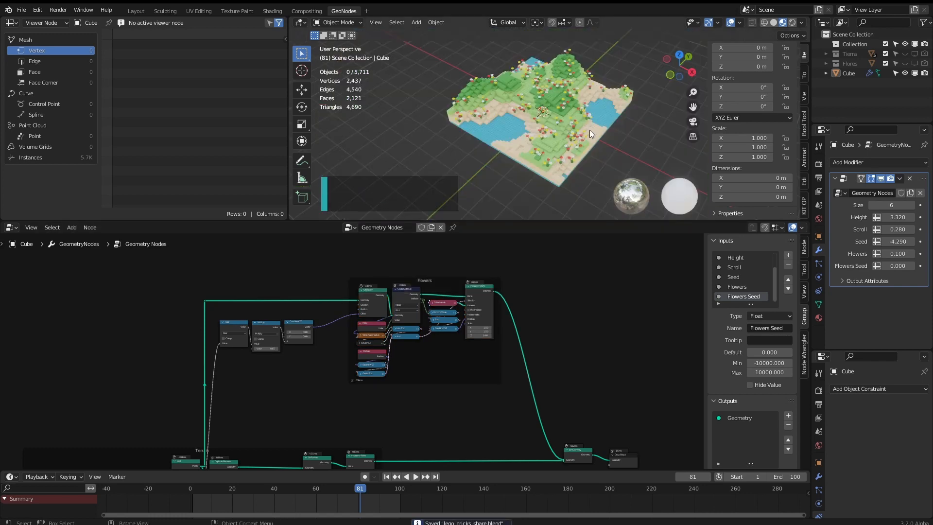
- Raise the Scroll value to 3.840 to check how the flowers behave as the terrain scrolls
middle_click_drag(590, 130, 587, 118)
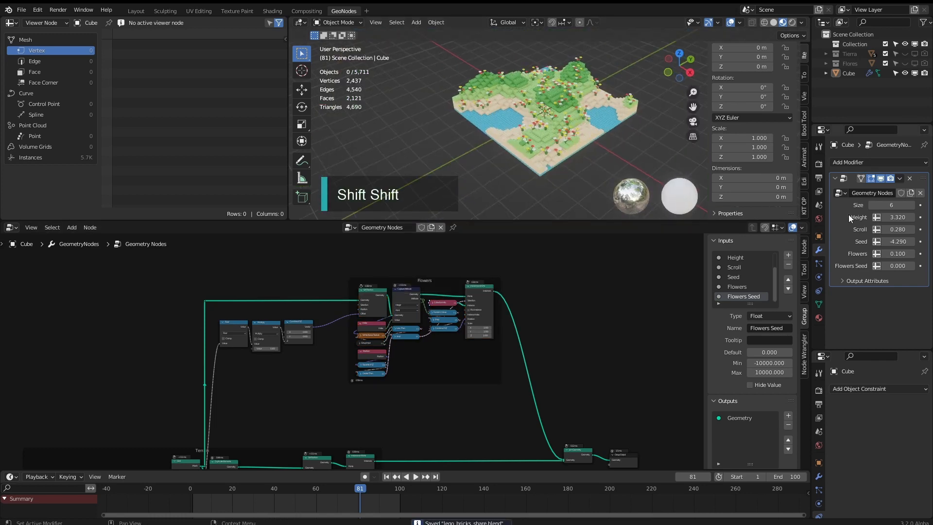
left_click_drag(894, 229, 917, 229)
middle_click_drag(573, 127, 568, 114)
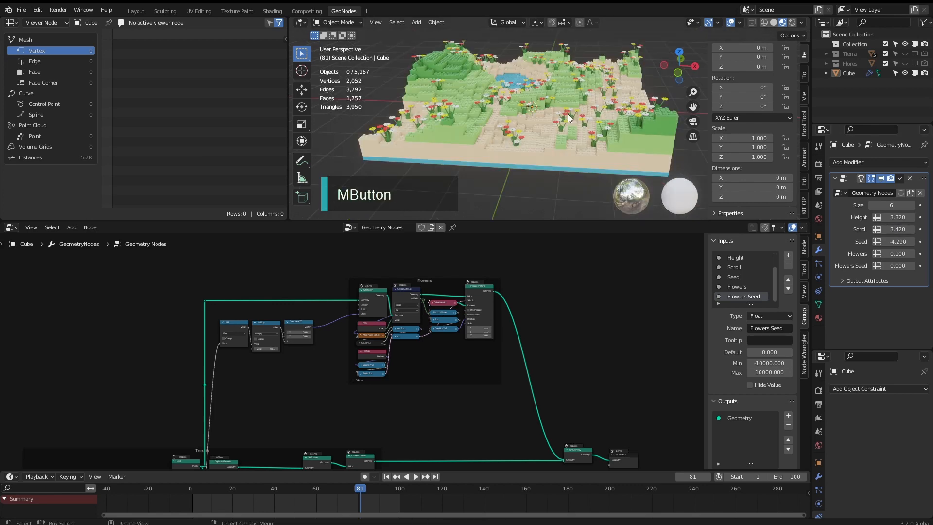
left_click_drag(898, 229, 912, 229)
- Add a Vector Math node above the Terrain frame and link the scroll Combine XYZ vector to its second Vector input
scroll(375, 288, "up", 2)
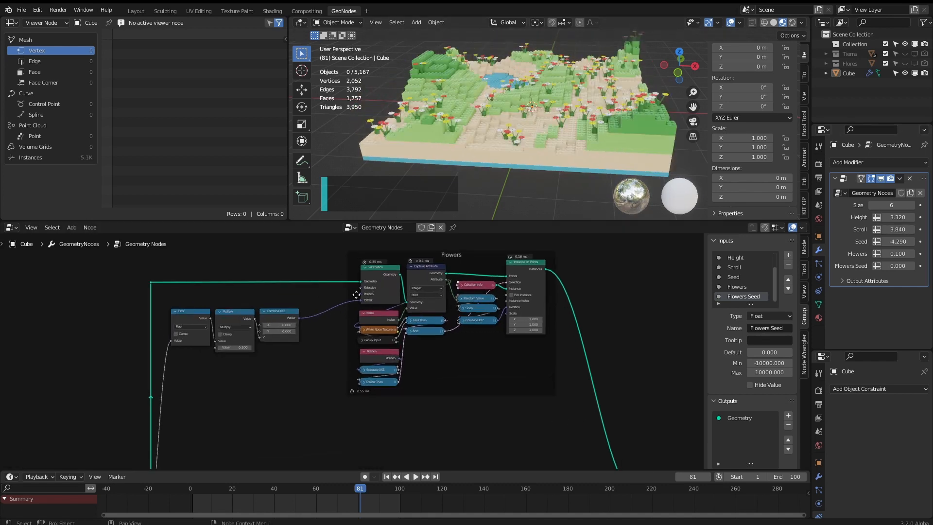
middle_click_drag(362, 349, 337, 313)
scroll(337, 313, "up", 3)
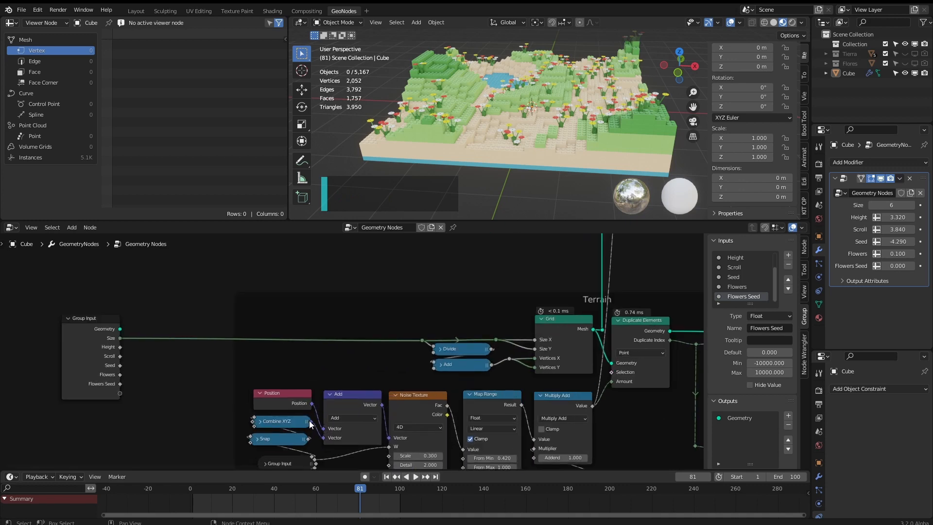
key("Delete")
key("KP_Decimal")
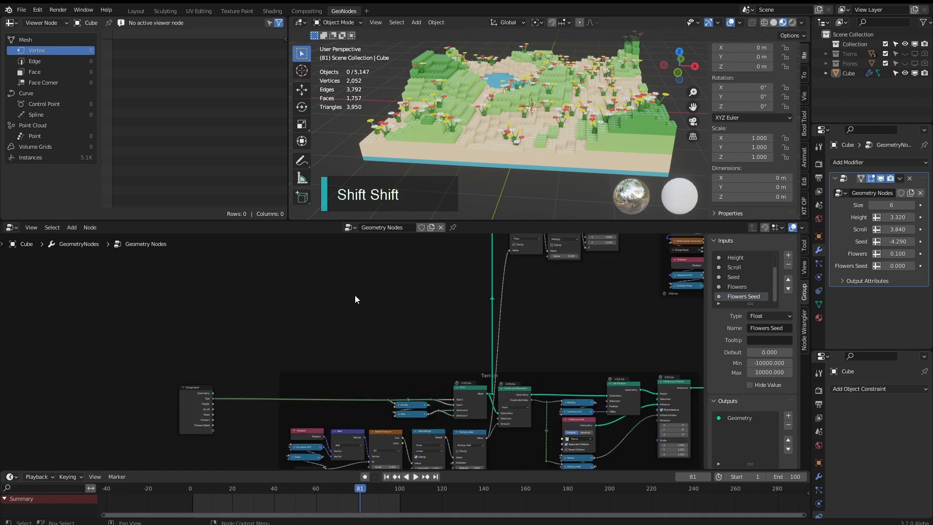
key("shift+a")
left_click(367, 274)
type("c")
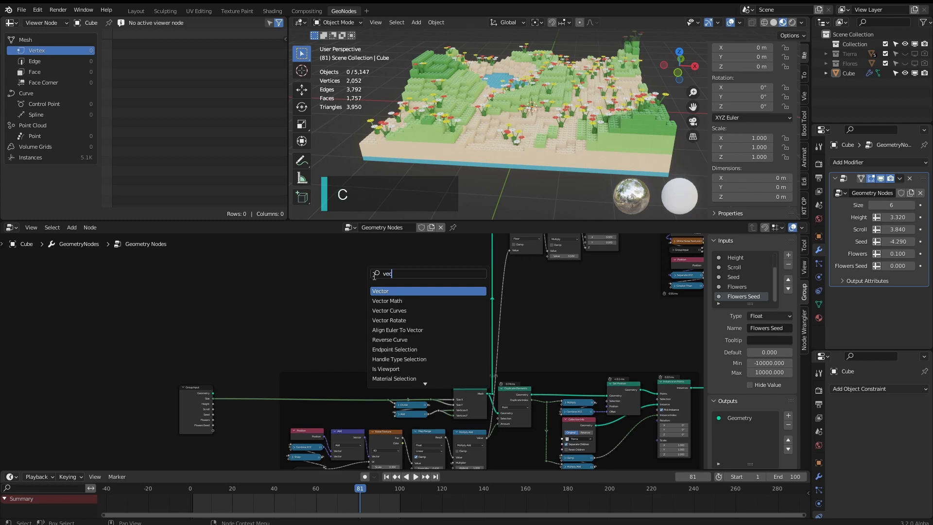
left_click(389, 301)
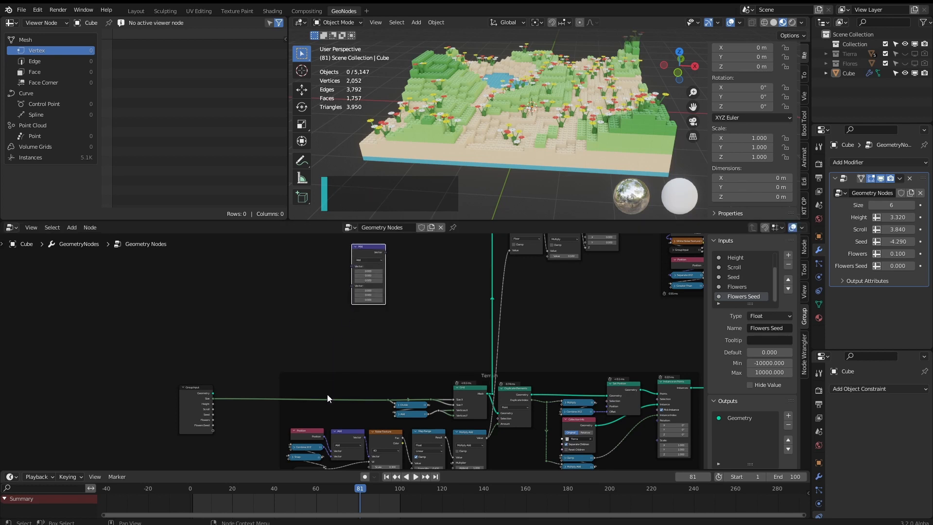
left_click_drag(323, 447, 351, 286)
- Link a new Position node to the Vector Math node's first Vector input and set the operation to Subtract
middle_click_drag(320, 285, 323, 367)
key("shift+a")
left_click(326, 314)
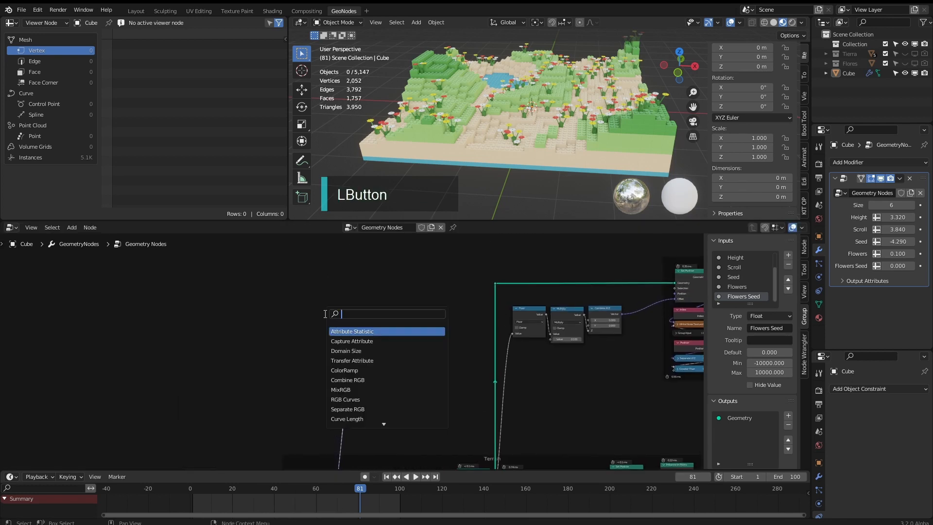
type("po")
left_click(346, 331)
left_click(328, 339)
scroll(365, 331, "up", 7)
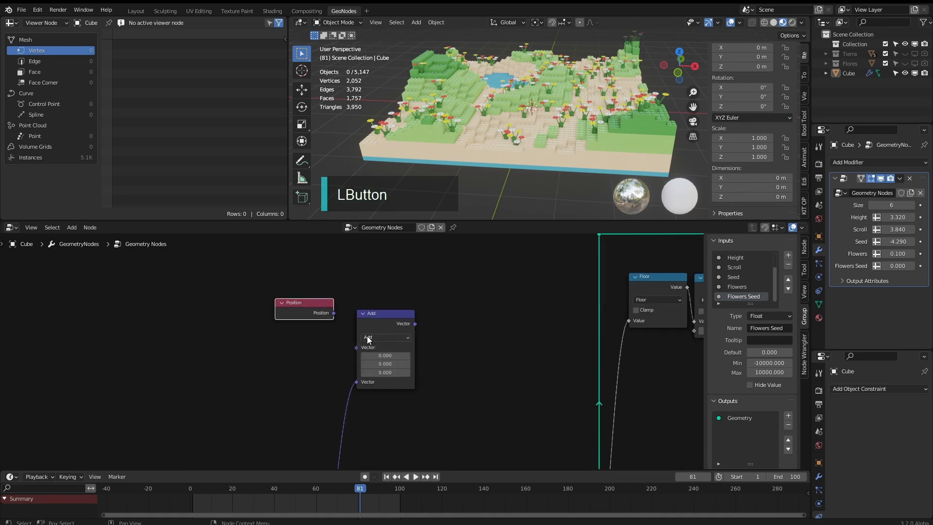
right_click_drag(322, 299, 374, 343, "alt")
left_click(374, 338)
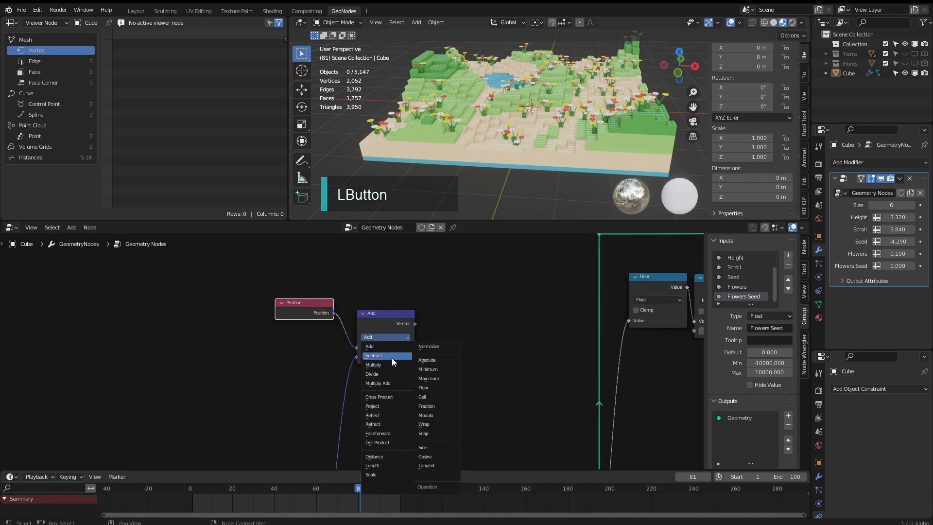
left_click(392, 357)
- Insert a new Set Position node into the grid geometry link ahead of the Flowers frame
key("Home")
key("shift+a")
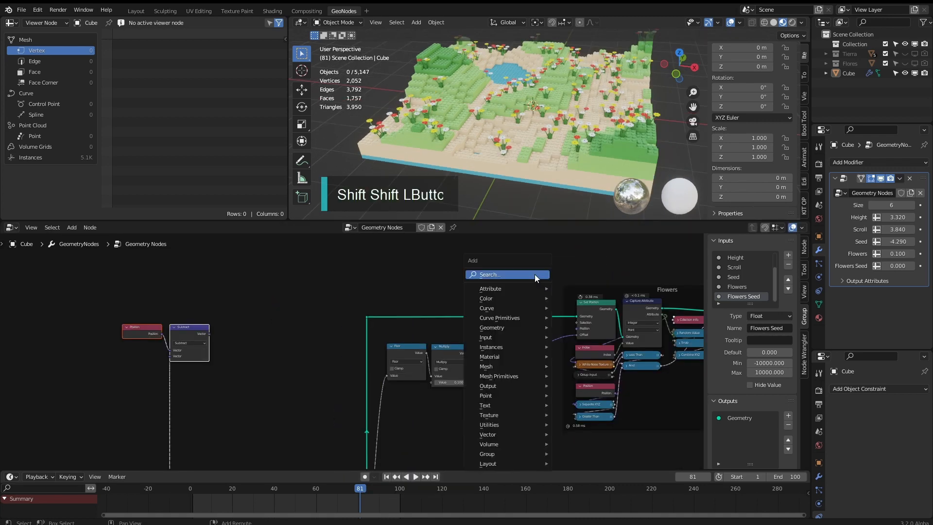
left_click(534, 274)
type("set")
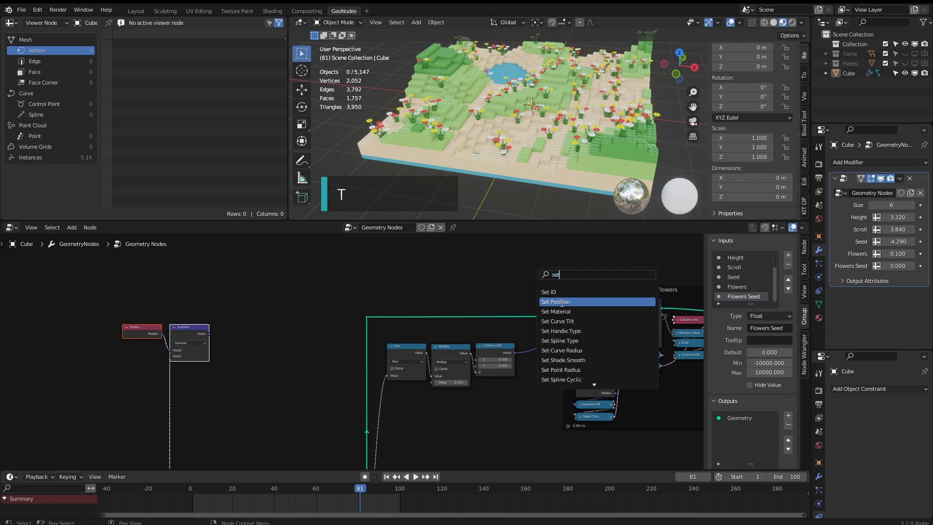
left_click(562, 302)
left_click(531, 277)
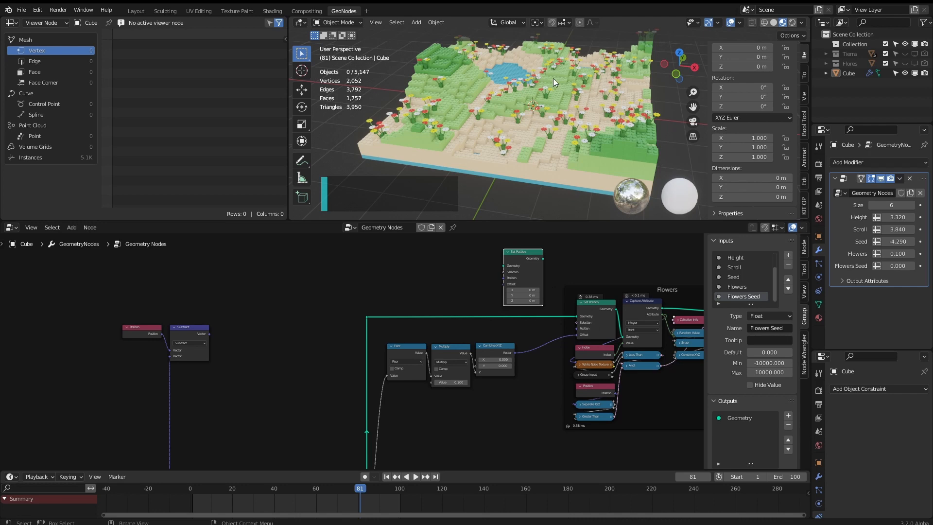
middle_click_drag(564, 276, 561, 302)
scroll(560, 301, "up", 3)
left_click_drag(564, 267, 562, 305)
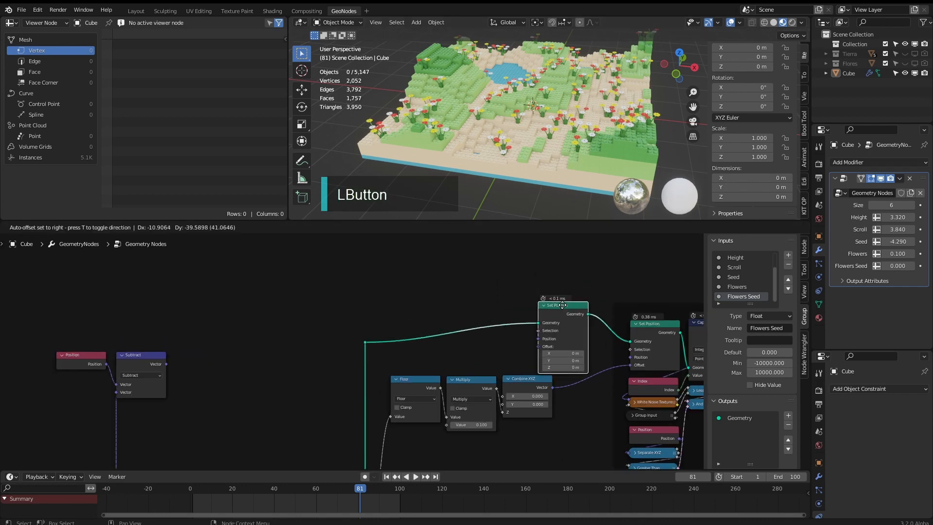
left_click_drag(562, 305, 528, 302)
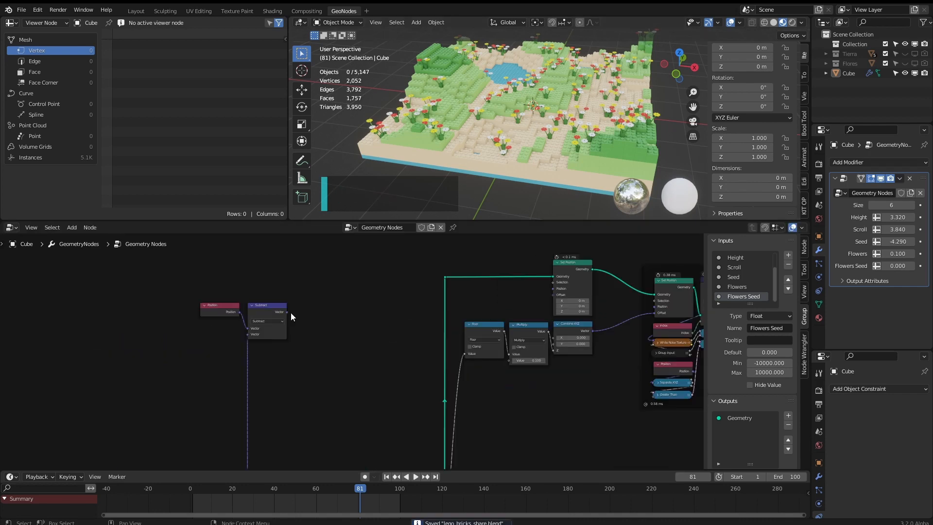
- Set Scroll to 0 and link the Subtract node's vector to the new Set Position node's Position
left_click(893, 226)
type("0")
left_click(325, 309)
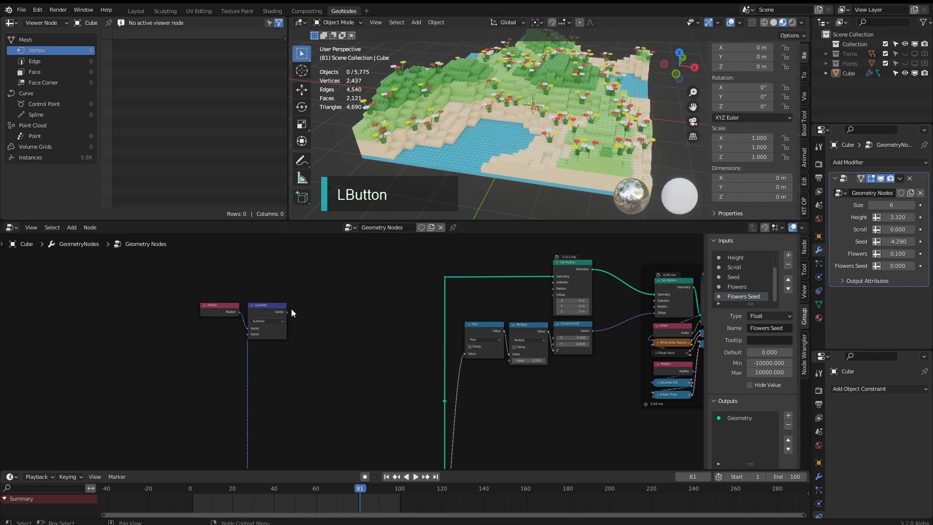
left_click_drag(287, 312, 554, 294)
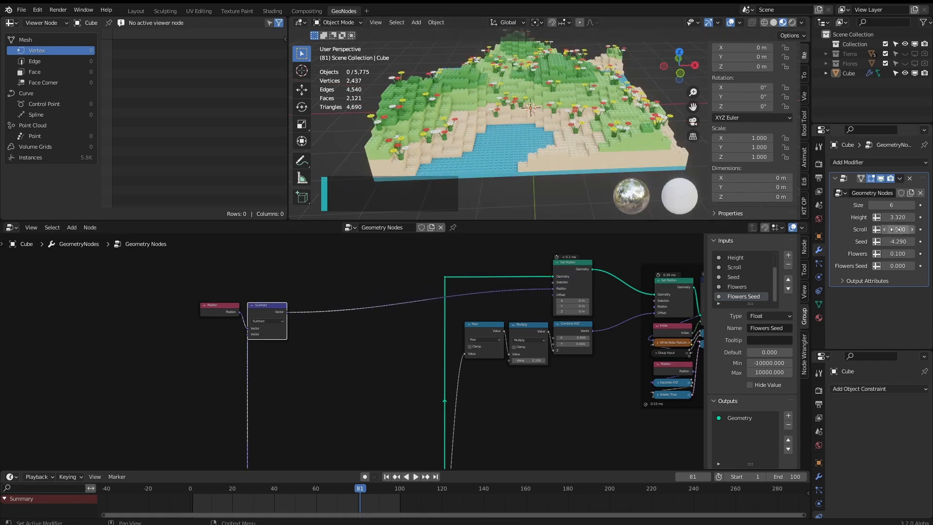
- Set Scroll to 8.280 and examine the flowers' placement relative to the terrain
left_click_drag(894, 232, 673, 153)
scroll(672, 154, "down", 5)
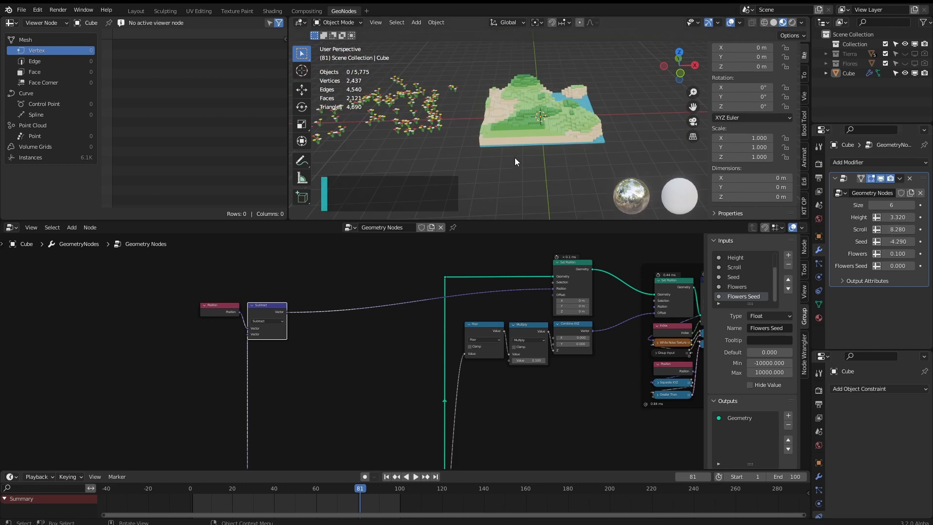
middle_click_drag(481, 120, 532, 109, "shift")
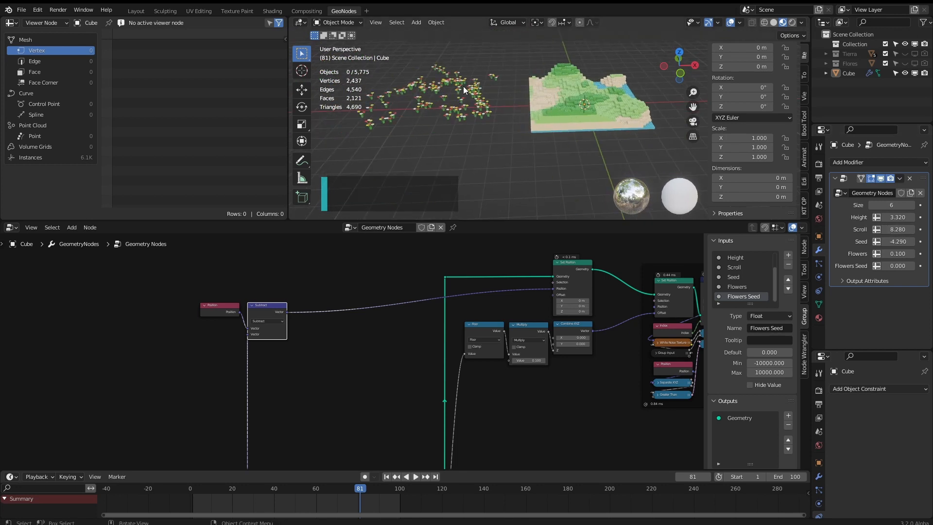
left_click_drag(898, 254, 898, 253)
middle_click_drag(604, 70, 573, 69, "shift")
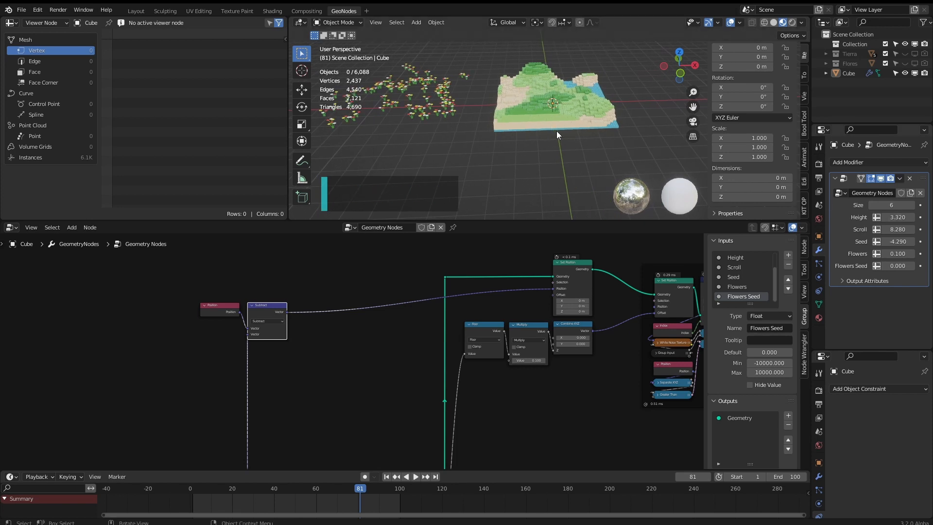
middle_click_drag(468, 290, 452, 297)
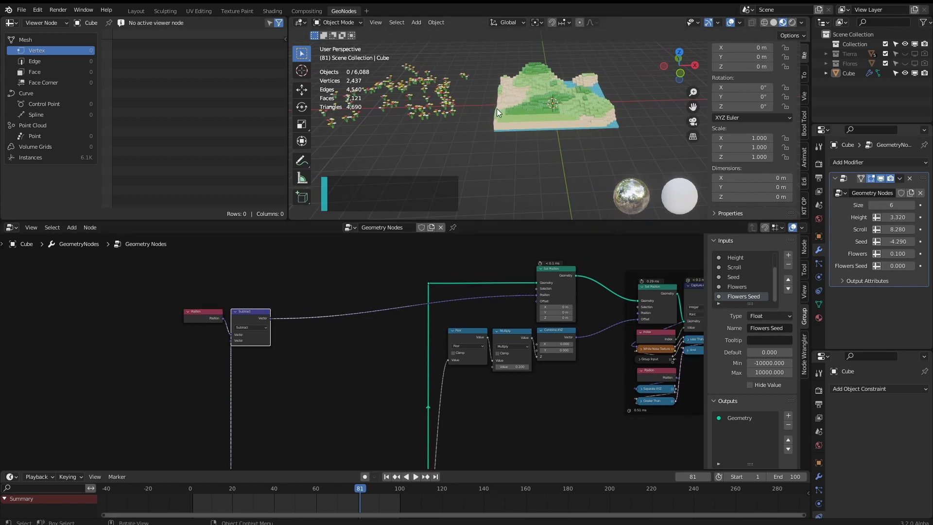
middle_click_drag(500, 104, 521, 106, "shift")
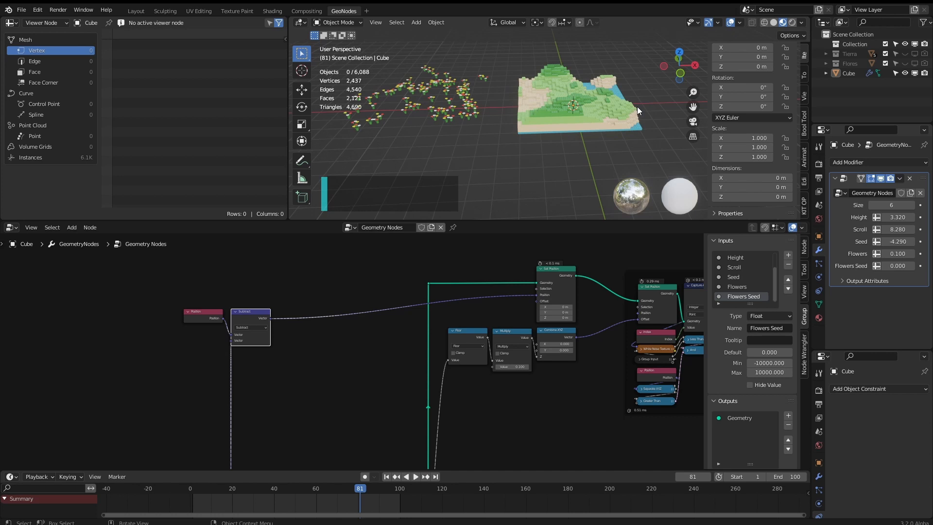
- Duplicate the Subtract node beside the original and set the copy's operation to Wrap
middle_click_drag(281, 292, 368, 260)
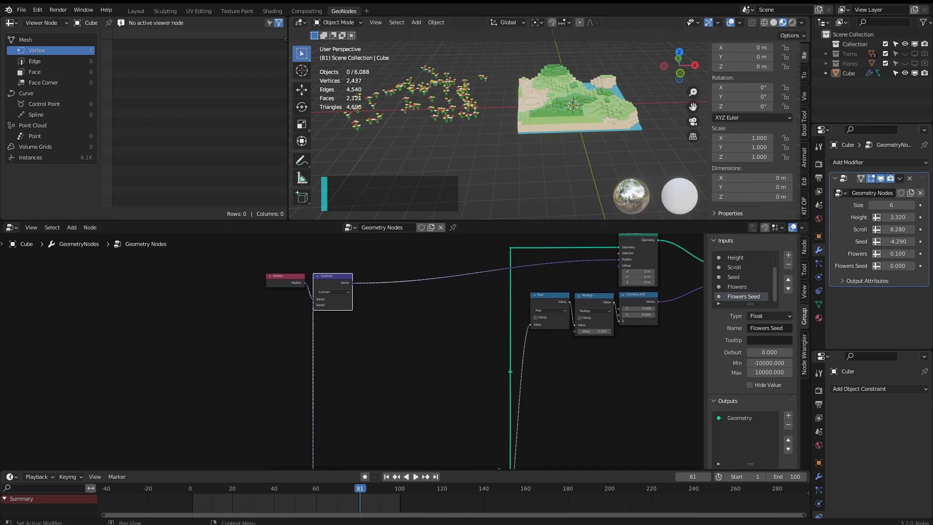
middle_click(368, 260)
scroll(368, 260, "up", 2)
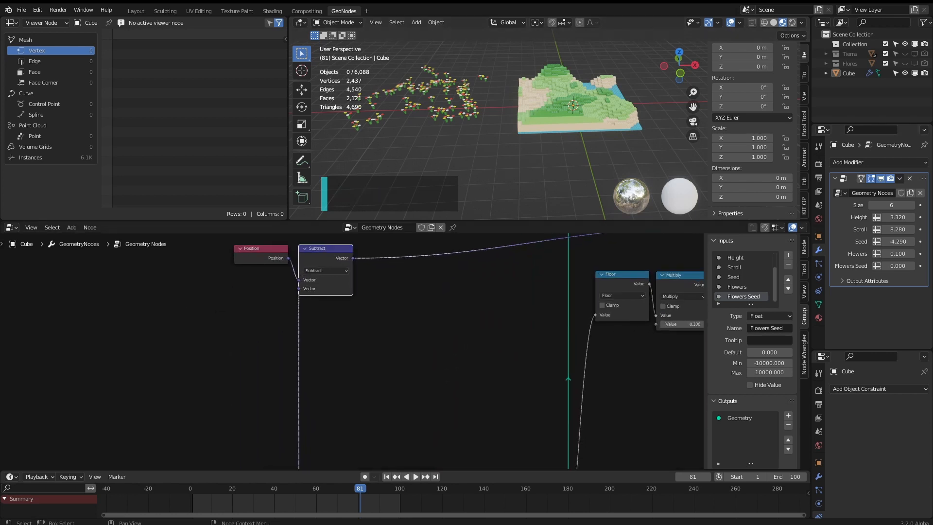
middle_click_drag(368, 265, 389, 346)
key("shift+d")
left_click(423, 343)
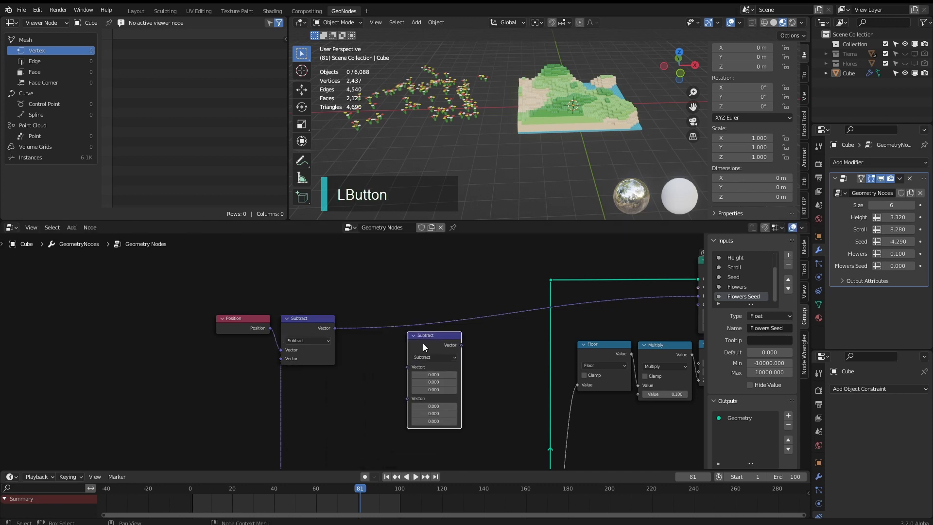
left_click(428, 360)
left_click(481, 438)
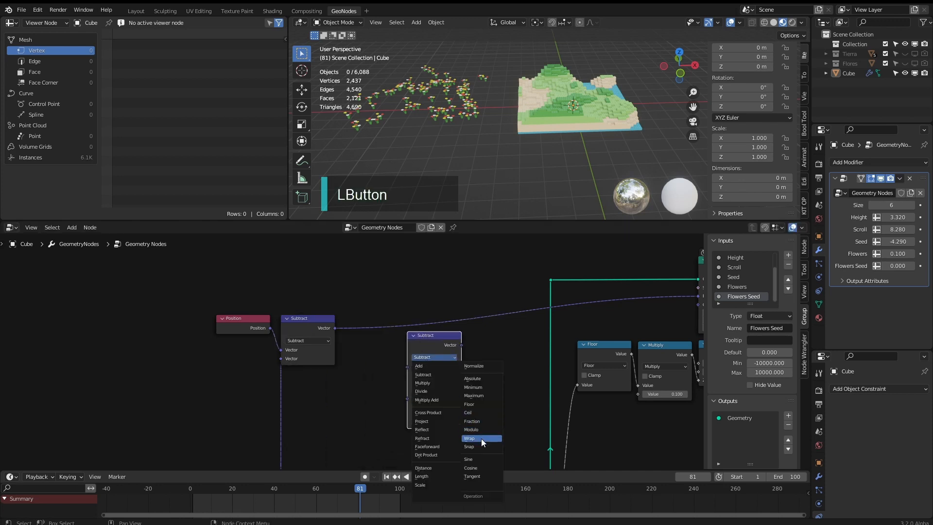
- Insert the Wrap node into the link between the Subtract node and Set Position
scroll(393, 373, "down", 3)
middle_click_drag(379, 355, 424, 285)
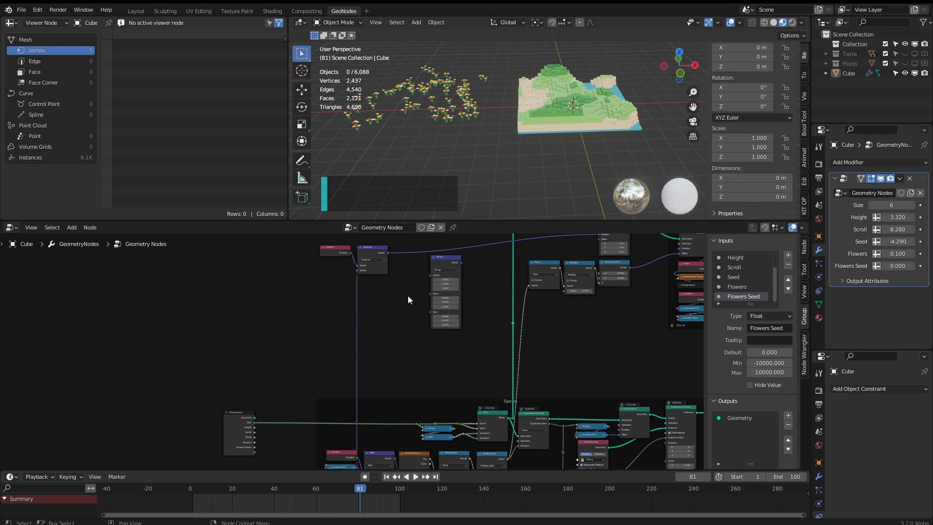
scroll(407, 295, "up", 2)
middle_click_drag(407, 296, 388, 358)
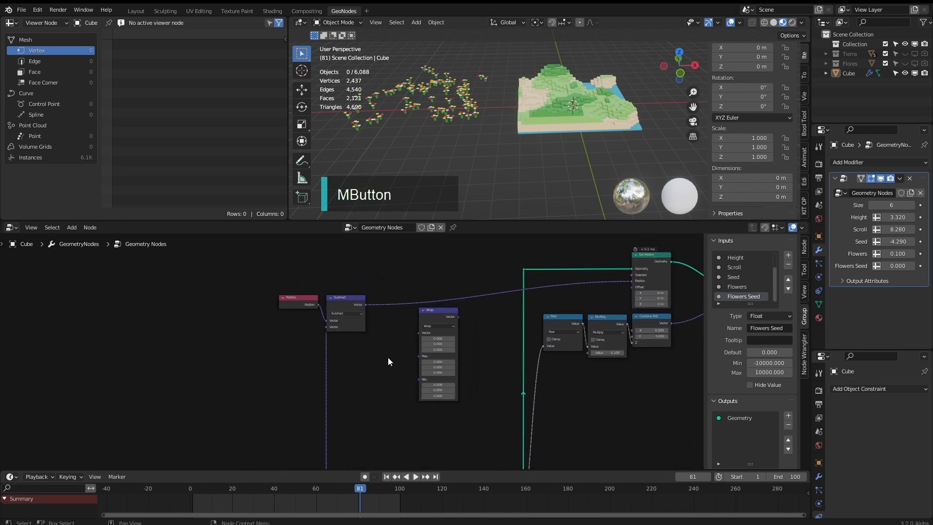
scroll(393, 363, "up", 1)
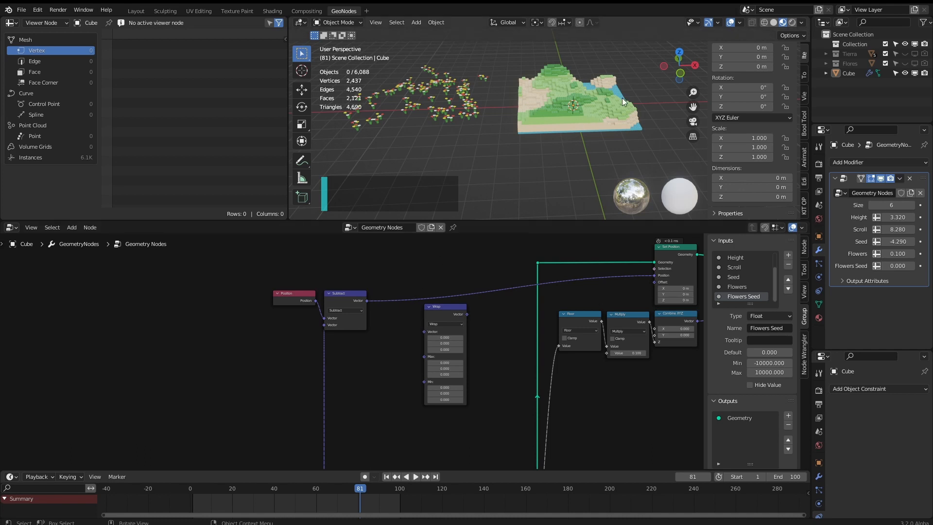
middle_click_drag(644, 117, 475, 117, "shift")
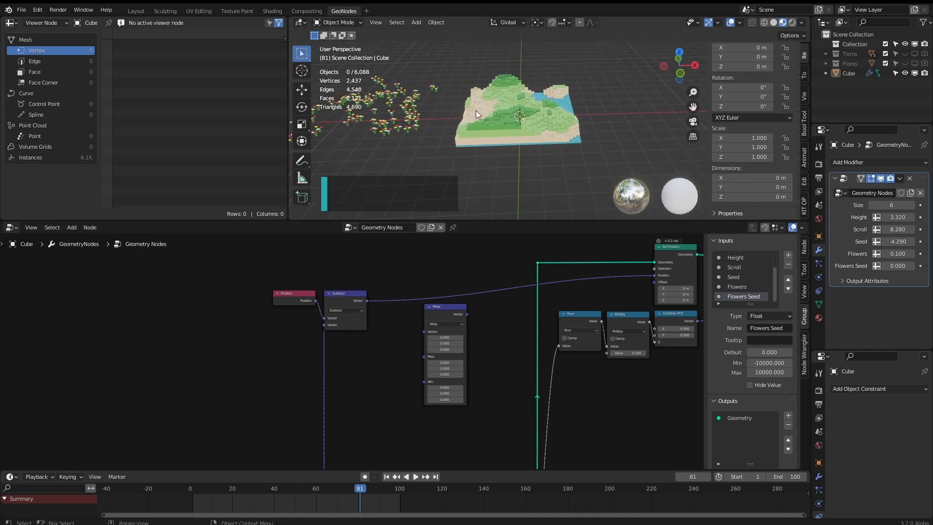
scroll(369, 346, "down", 5)
middle_click_drag(361, 371, 369, 346)
scroll(382, 318, "up", 7)
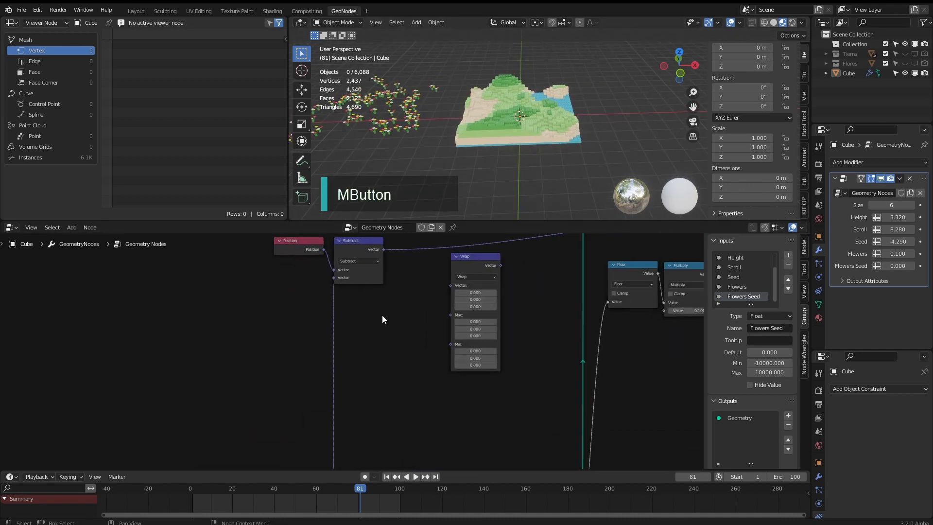
middle_click_drag(431, 287, 380, 354)
scroll(389, 352, "up", 3)
left_click_drag(438, 319, 470, 283)
- Feed the group input's Size value into a new Multiply math node placed just below the Subtract node
scroll(454, 311, "down", 5)
middle_click_drag(440, 341, 468, 273)
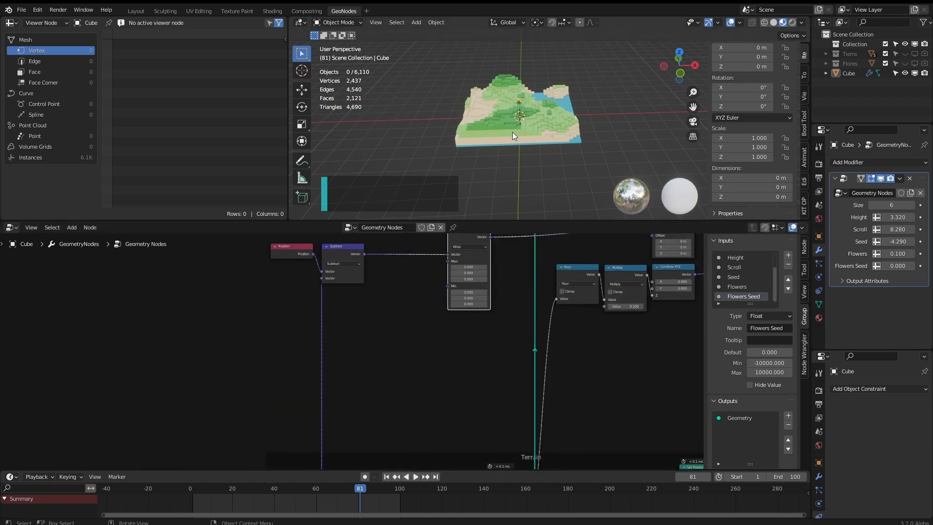
middle_click_drag(398, 366, 404, 325)
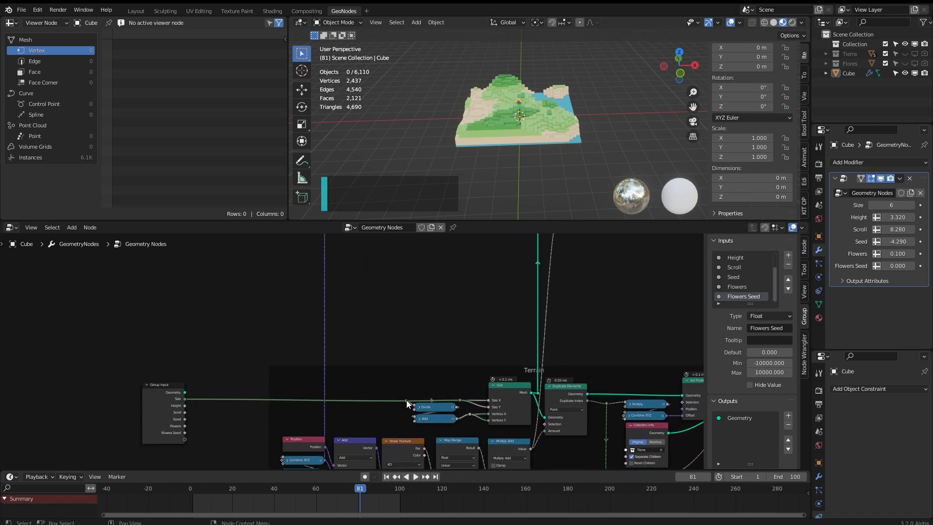
left_click_drag(406, 401, 390, 261)
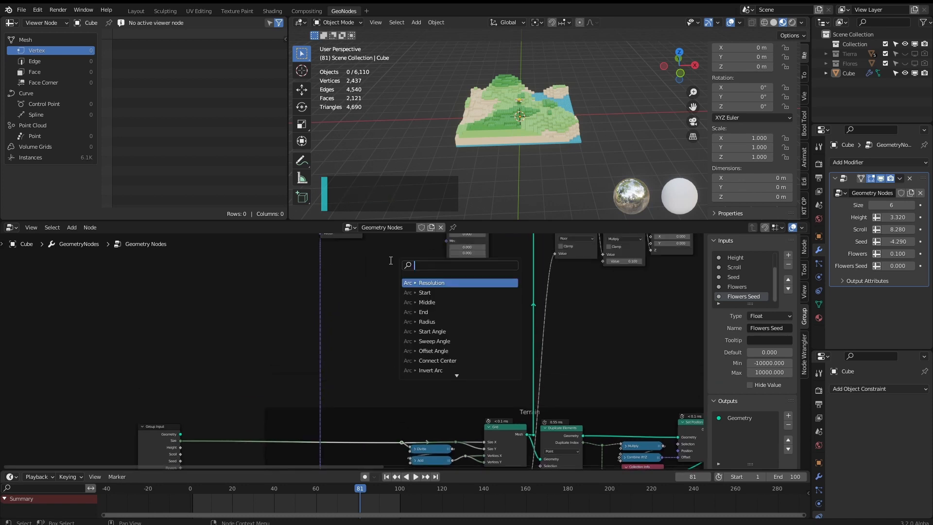
type("mul")
left_click(435, 283)
left_click(412, 281)
middle_click_drag(407, 360, 421, 331)
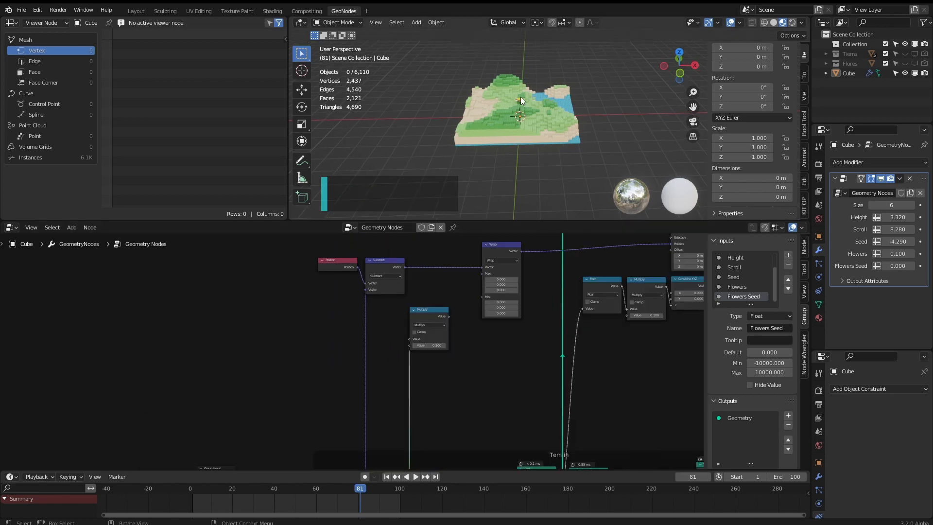
- Feed the Multiply value into X of a new Combine XYZ node, connect its vector to the Wrap node's Max, and tidy both nodes' placement
left_click_drag(378, 311, 422, 282)
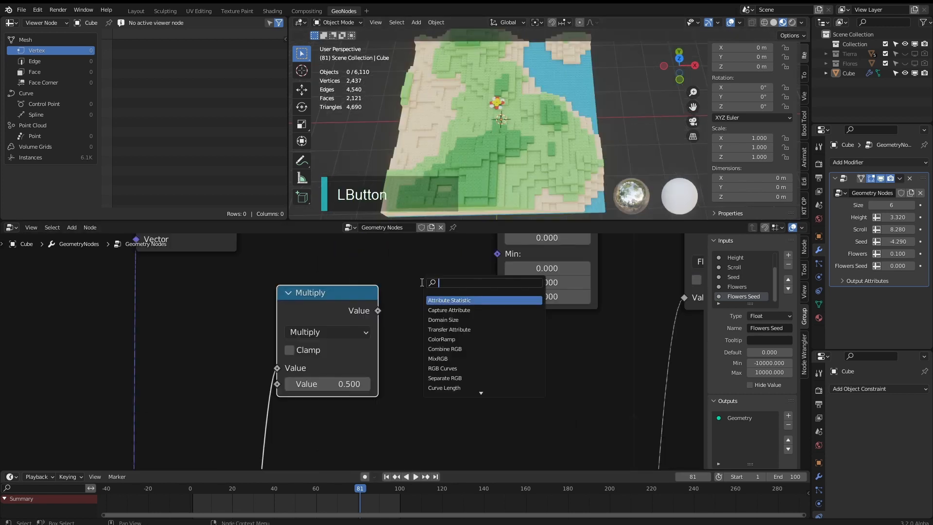
type("comb")
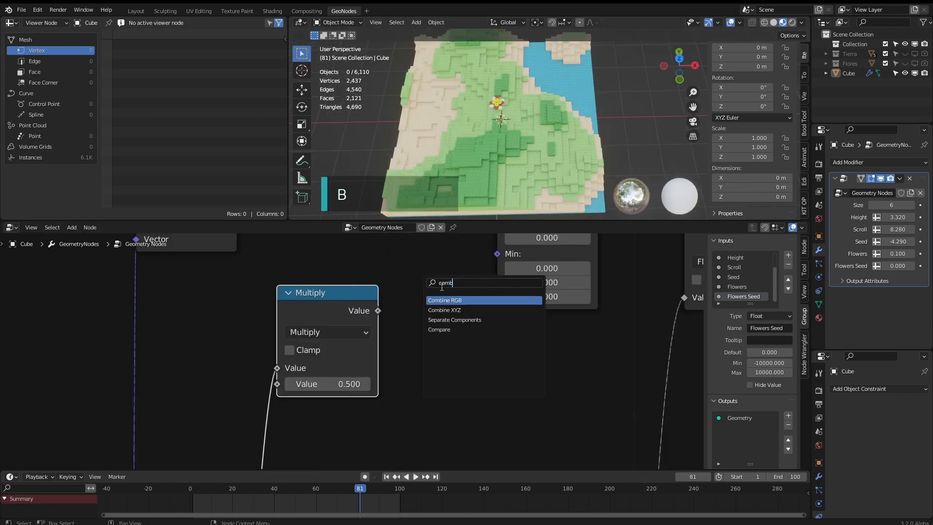
left_click(444, 310)
left_click(395, 363)
middle_click_drag(441, 353, 493, 360)
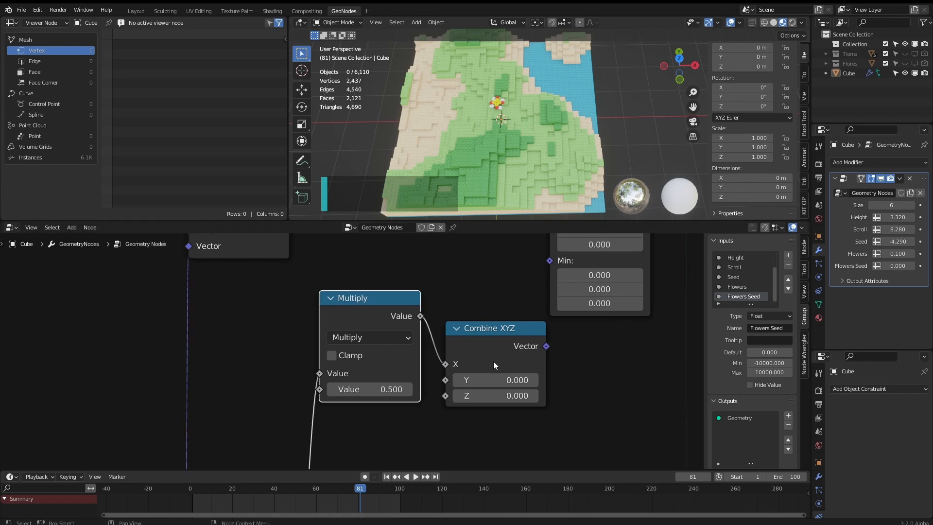
left_click_drag(473, 351, 458, 321)
scroll(438, 369, "down", 2)
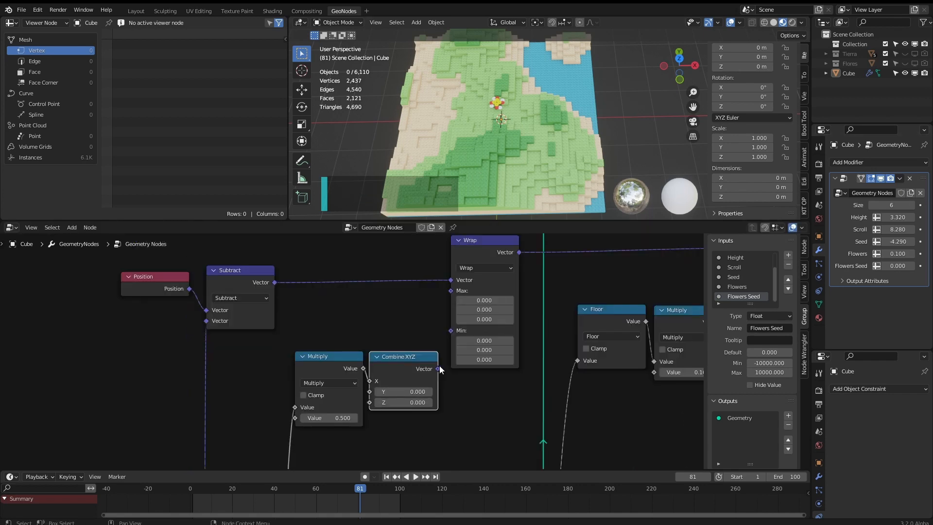
left_click_drag(439, 369, 451, 291)
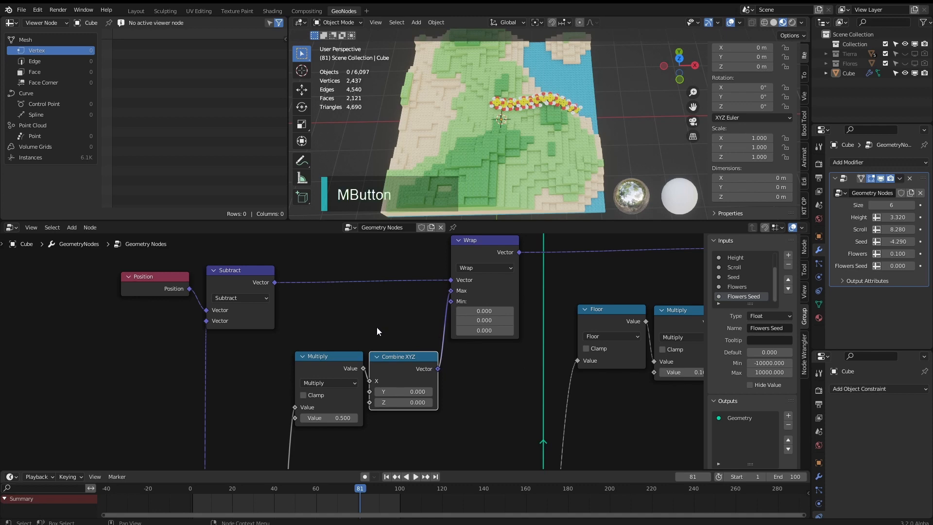
middle_click_drag(377, 328, 417, 286)
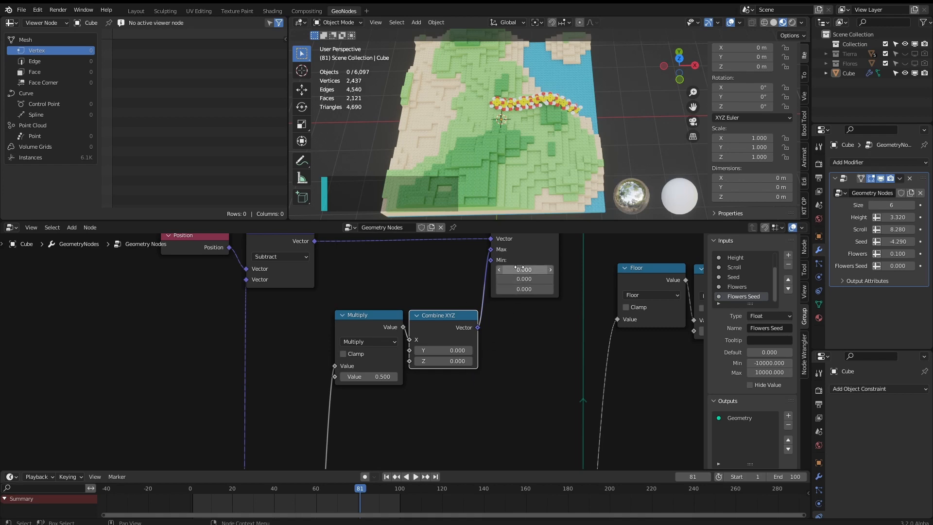
left_click_drag(476, 284, 475, 277)
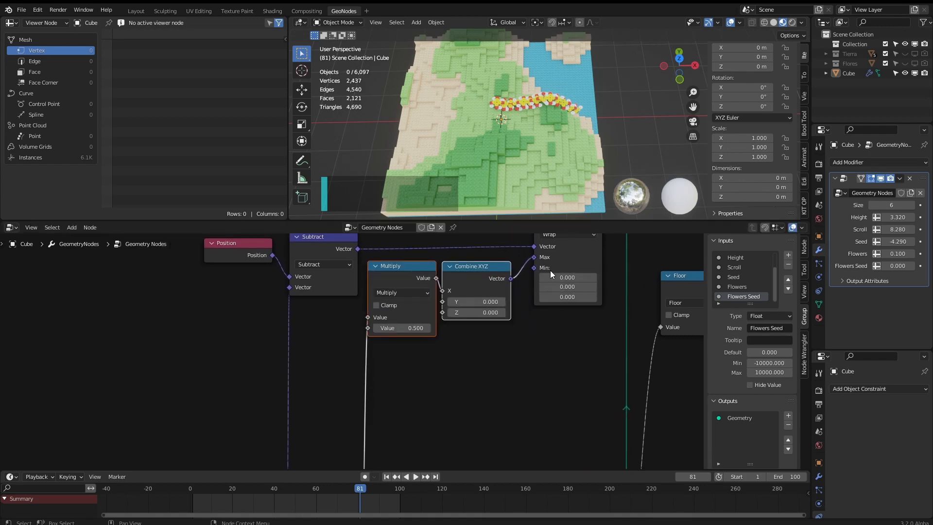
- Add a second Multiply math node with value -1, fed by the first Multiply's result, and place it directly below
scroll(477, 343, "up", 1)
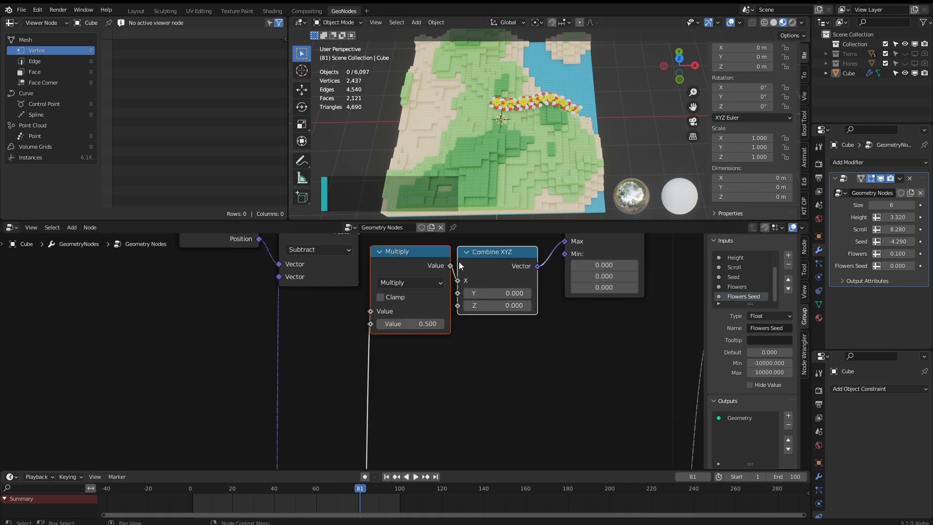
left_click(481, 366)
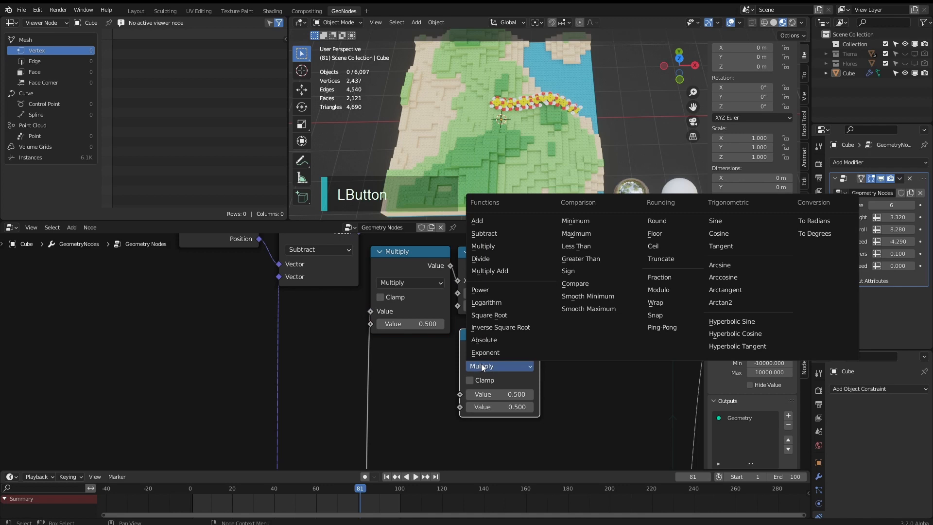
left_click(482, 365)
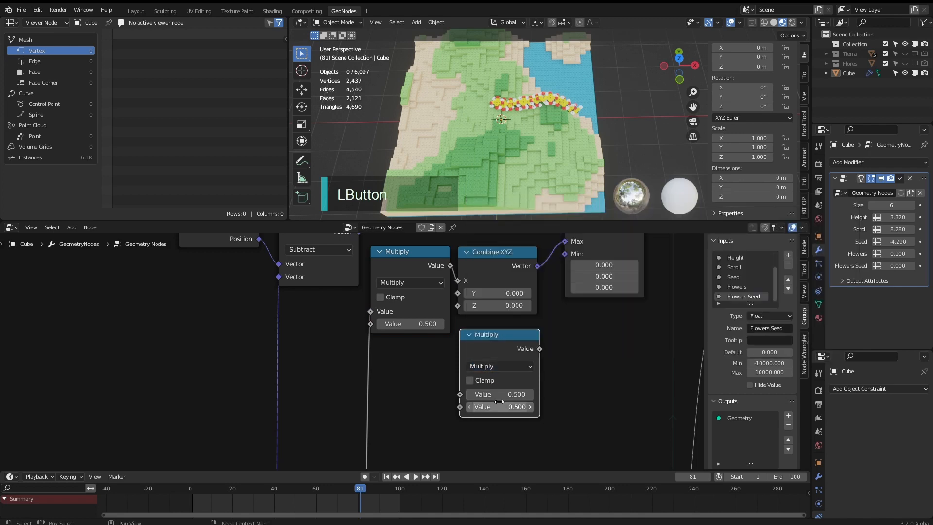
left_click(529, 408)
type("-1")
key("KP_Enter")
left_click_drag(534, 416, 445, 426)
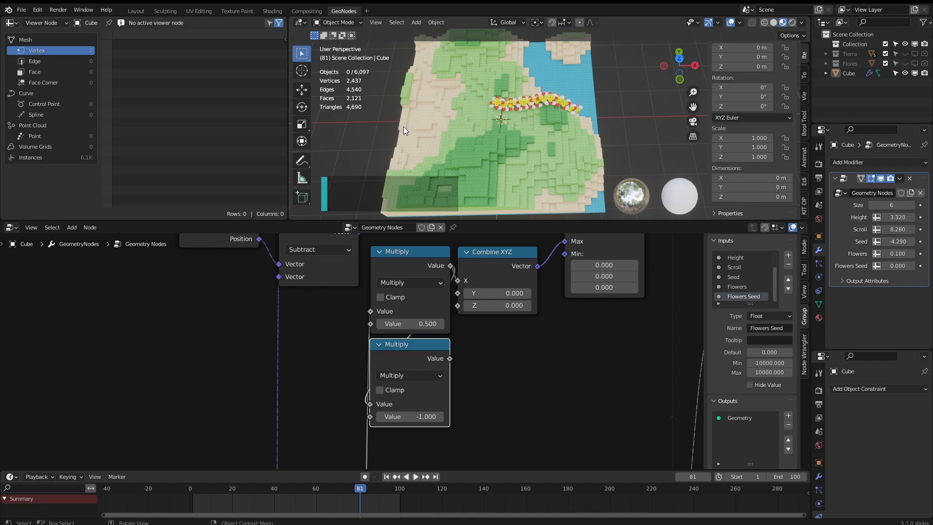
- Duplicate the Combine XYZ node, feed its X from the -1 Multiply node, and connect its vector to the Wrap node's Min
left_click(503, 283)
key("shift+d")
left_click(457, 371)
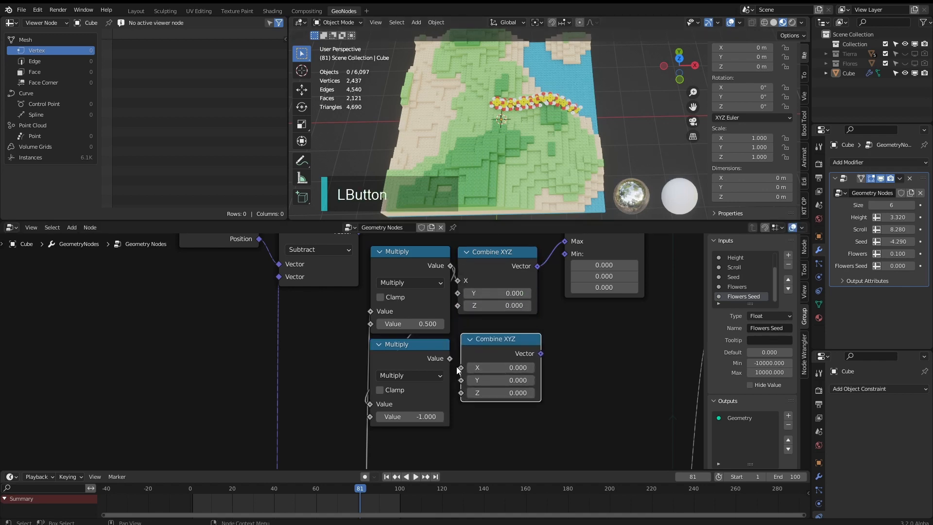
left_click_drag(461, 368, 450, 358)
left_click_drag(541, 354, 565, 253)
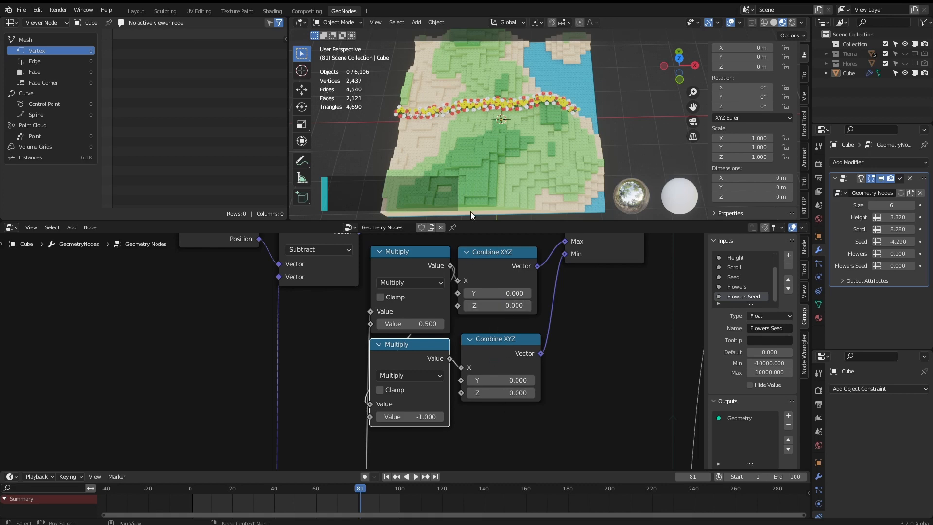
- Set Y to 200 on the Combine XYZ node feeding Max and edit the Y value of the one feeding Min
middle_click_drag(471, 211, 504, 151)
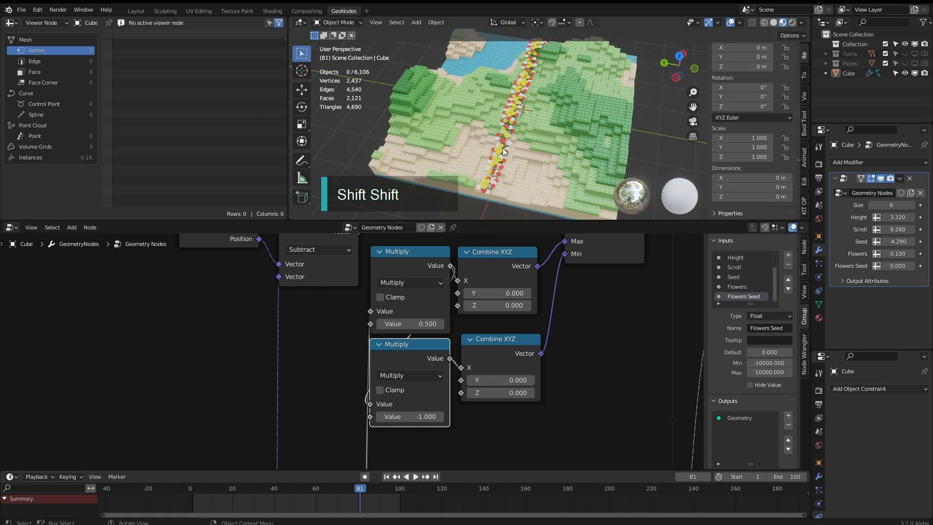
scroll(498, 319, "up", 1)
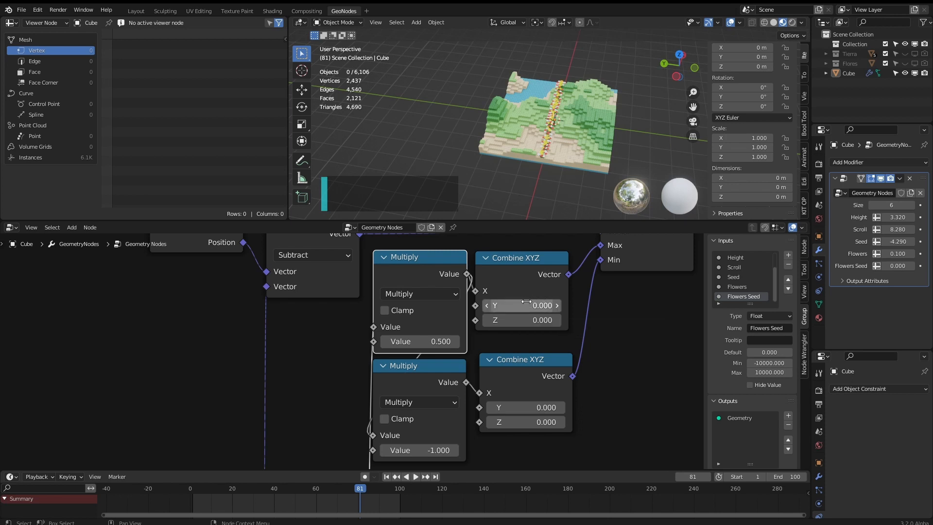
left_click(529, 305)
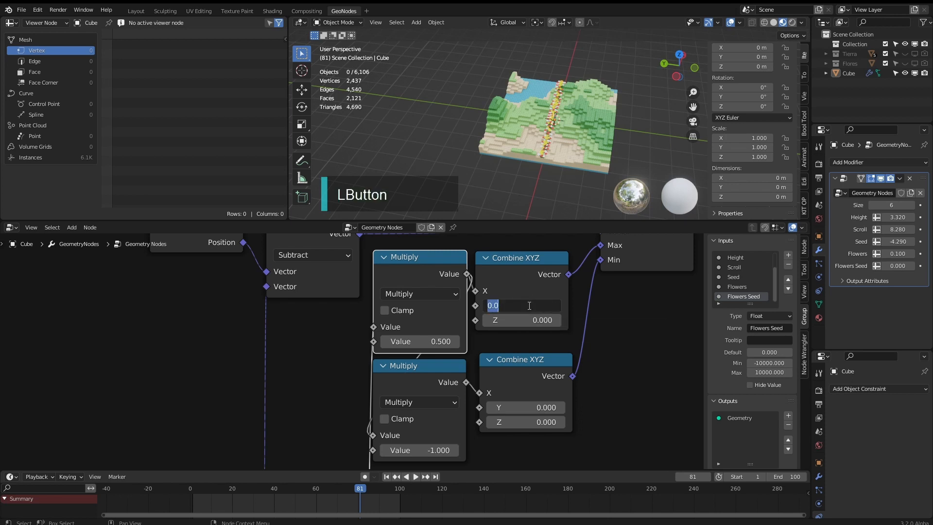
type("200")
left_click(547, 398)
left_click(546, 407)
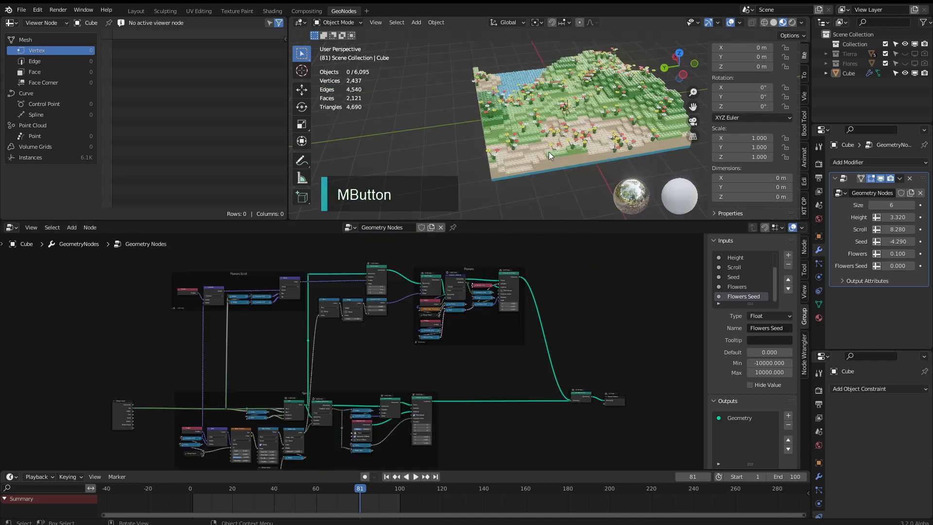
- Set Scroll to 26.170 and examine the terrain and its flowers from several sides and from low angles
middle_click_drag(549, 151, 538, 150, "shift")
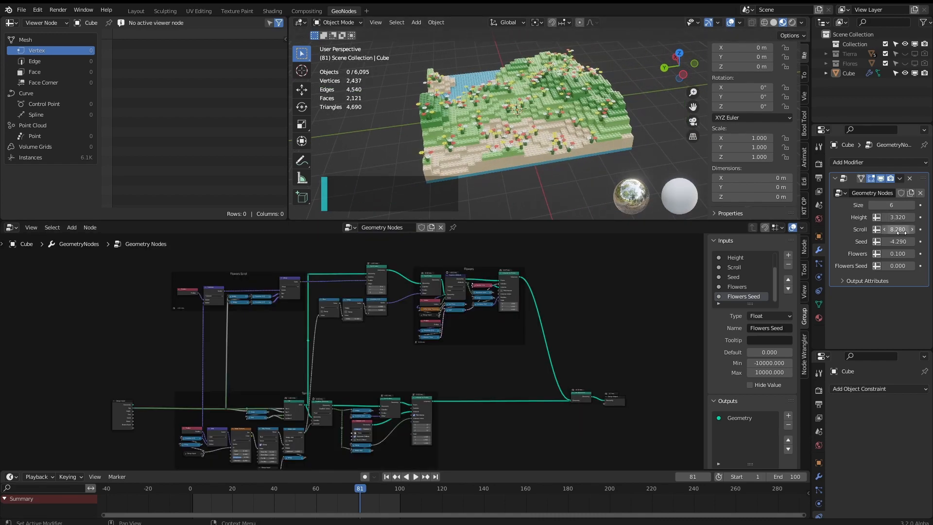
left_click_drag(899, 229, 923, 229)
middle_click_drag(646, 102, 631, 160)
middle_click_drag(471, 90, 480, 118)
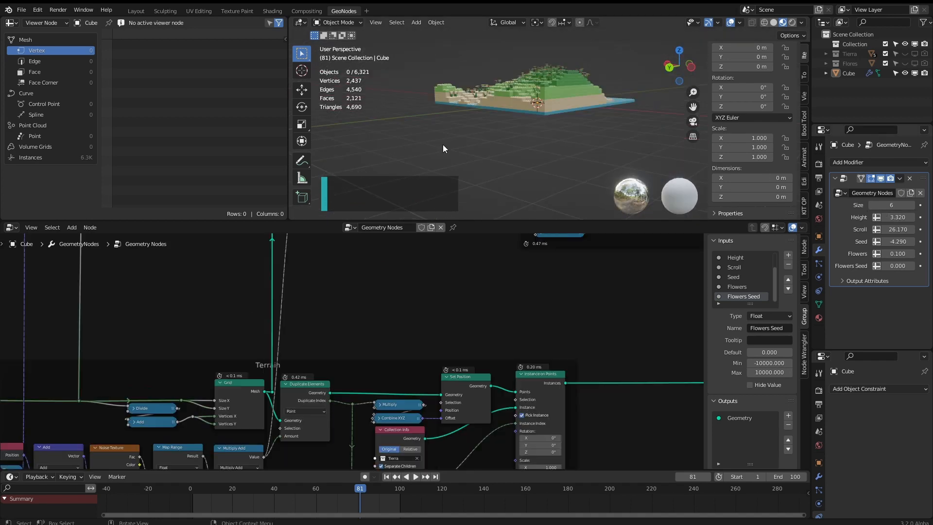
middle_click_drag(443, 148, 541, 137)
- Add a Position node above the Terrain frame and feed it into a new Separate XYZ node
scroll(502, 164, "up", 3)
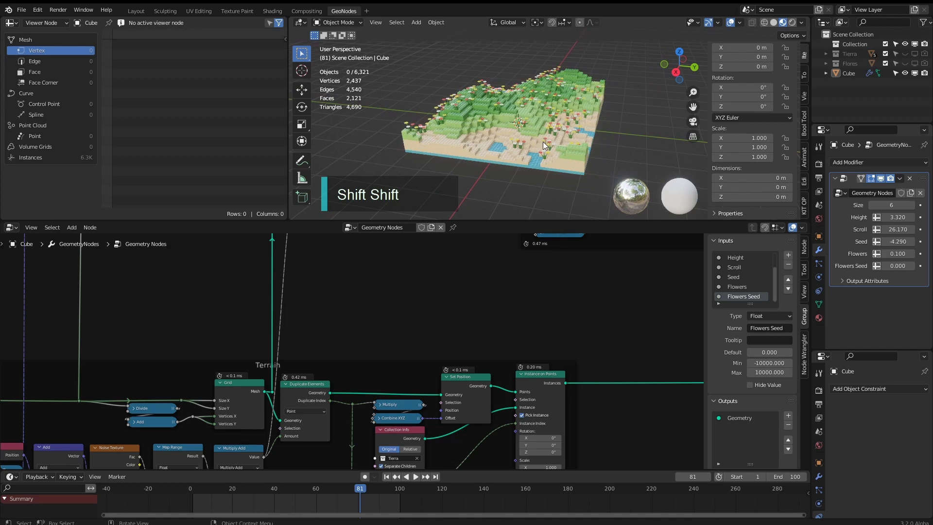
key("shift+a")
left_click(403, 305)
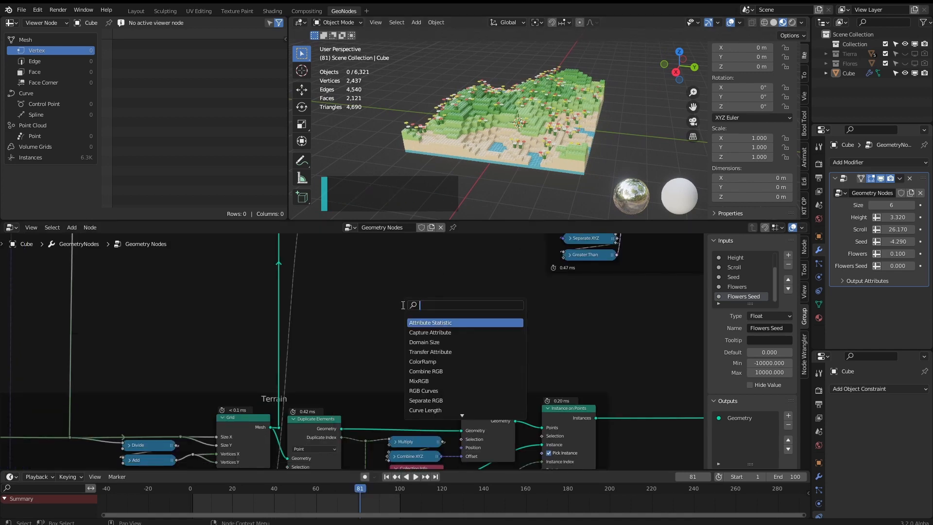
left_click(335, 281)
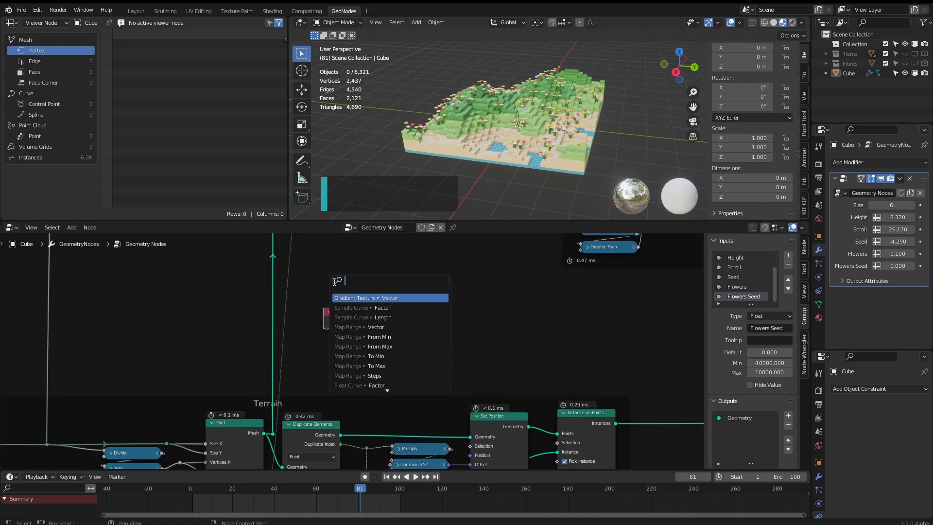
type("s")
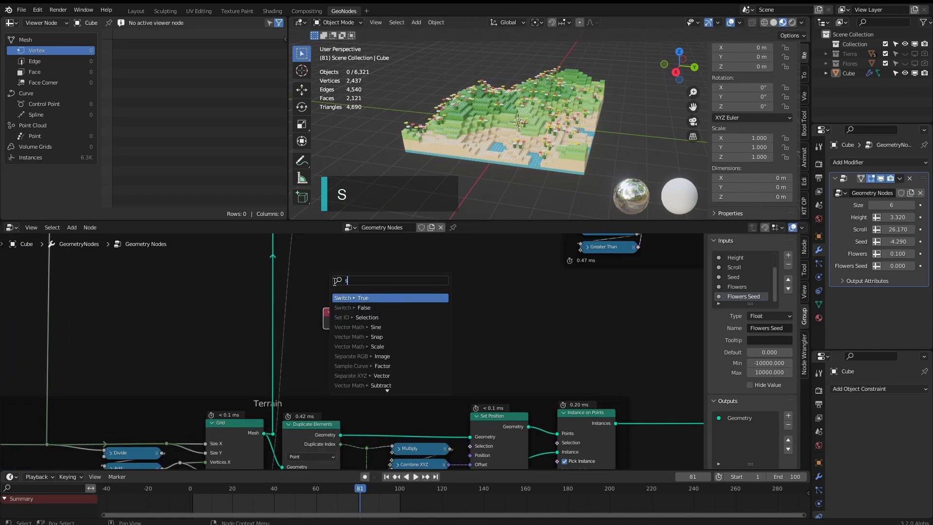
- Add a Less Than math node beside Separate XYZ and feed its Threshold from the Multiply node that follows Floor
key("shift+a")
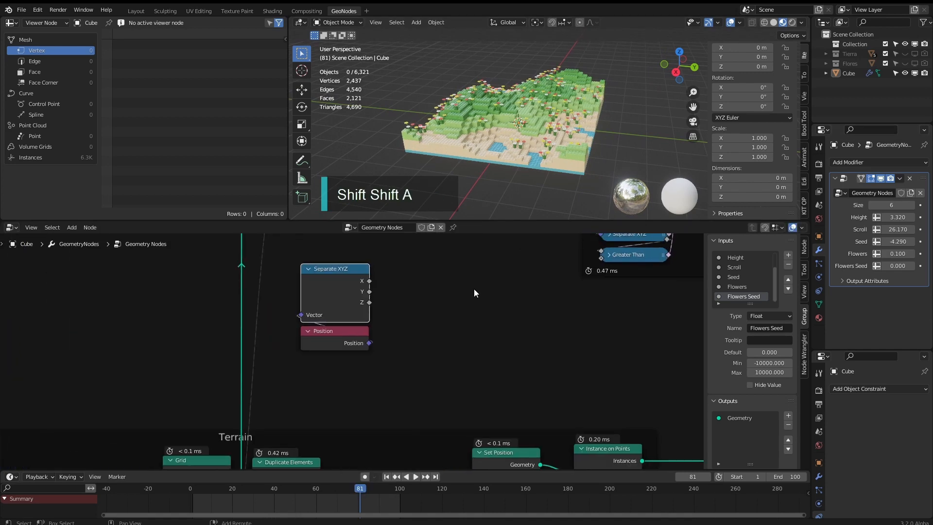
left_click(471, 287)
type("m")
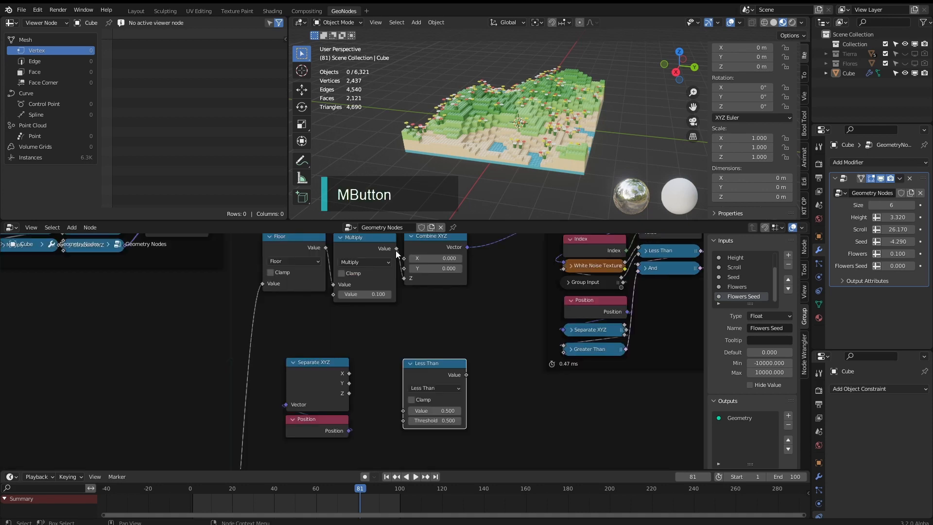
left_click_drag(398, 253, 399, 421)
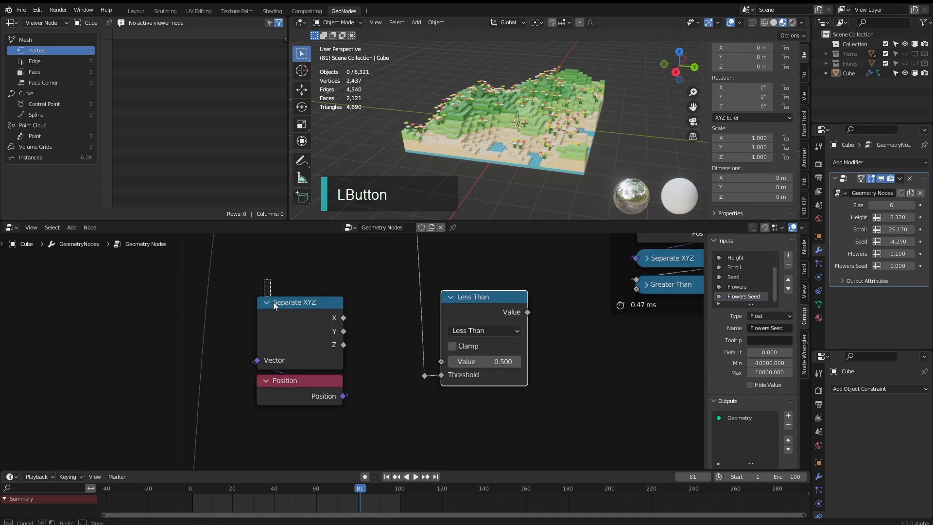
- Insert a duplicated math node set to Add between the Z output of Separate XYZ and the Less Than node's Value
left_click_drag(273, 302, 341, 423)
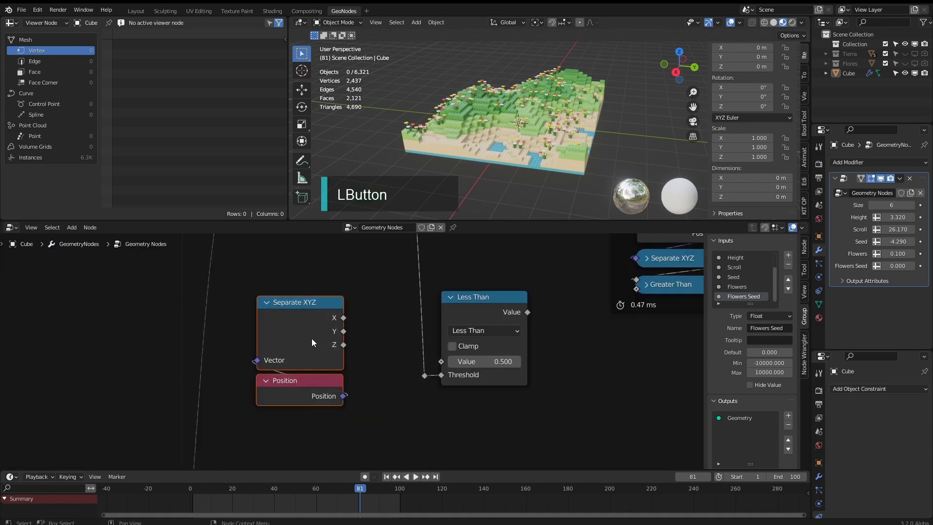
left_click_drag(317, 336, 295, 335)
left_click(474, 305)
key("shift+d")
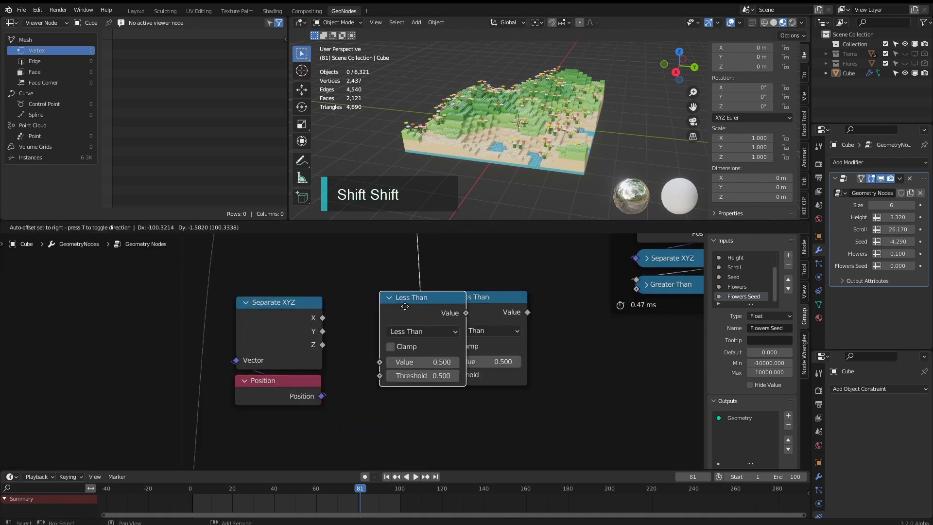
left_click(368, 304)
left_click(374, 329)
left_click(375, 364)
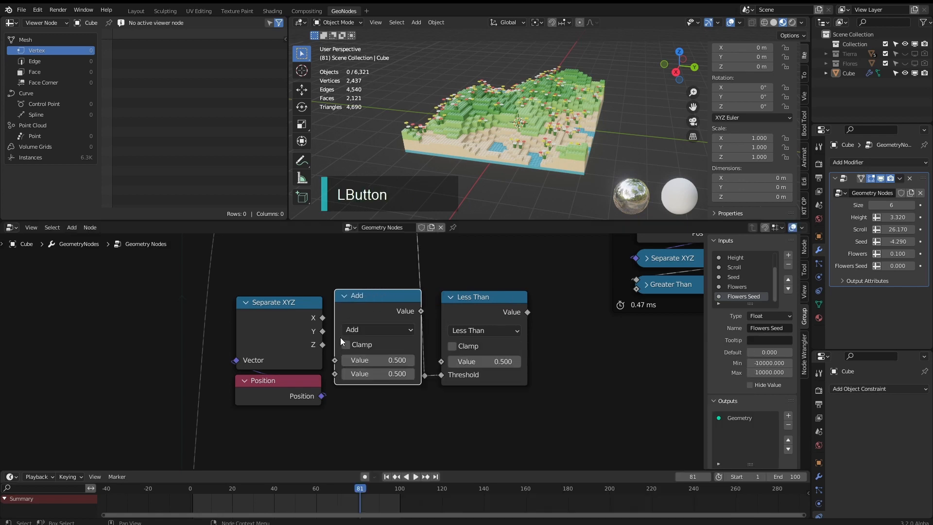
left_click_drag(323, 344, 334, 360)
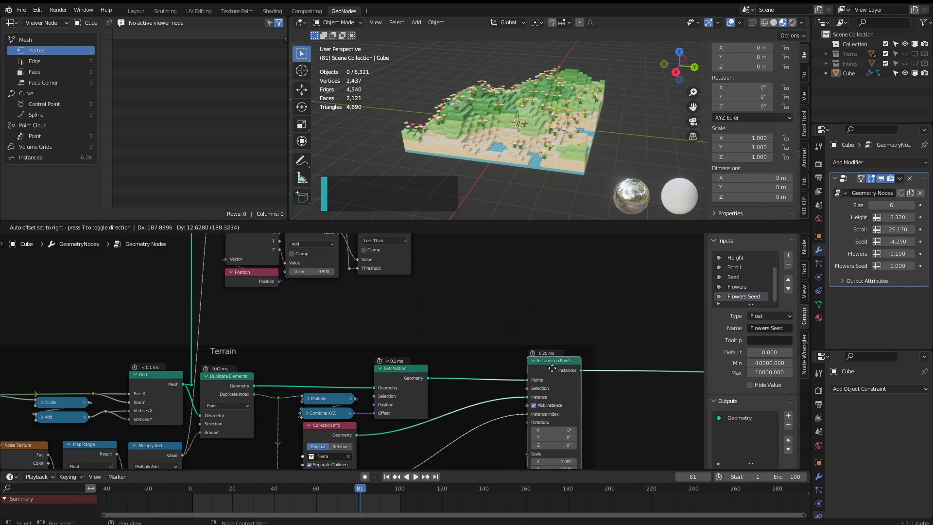
- Insert a Delete Geometry node after the Terrain frame's Set Position and drive its Selection with the Less Than result
left_click(494, 289)
left_click(477, 319)
middle_click_drag(475, 325, 510, 381)
left_click_drag(435, 255, 482, 415)
left_click_drag(482, 415, 483, 416)
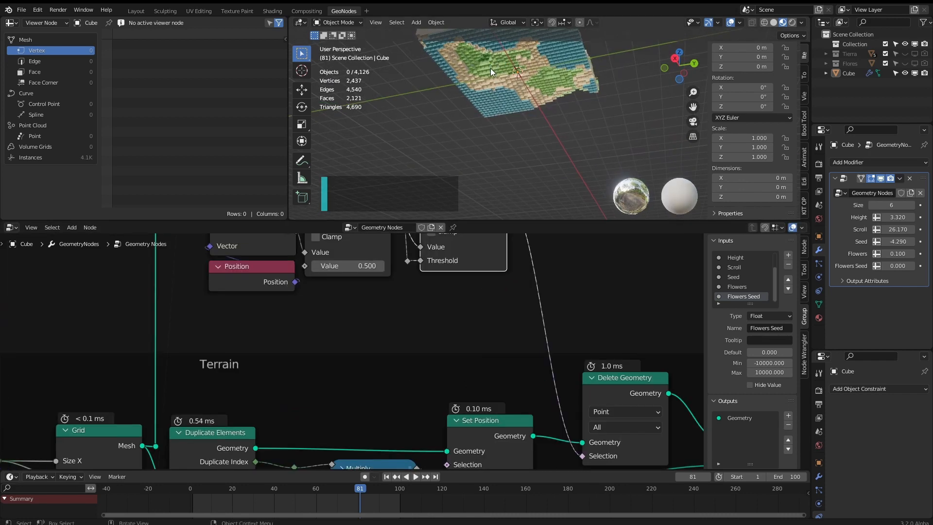
- Inspect the terrain's sides and underside closely, and set the Add node's value to 0.250
middle_click_drag(491, 68, 545, 132, "shift")
scroll(510, 106, "up", 5)
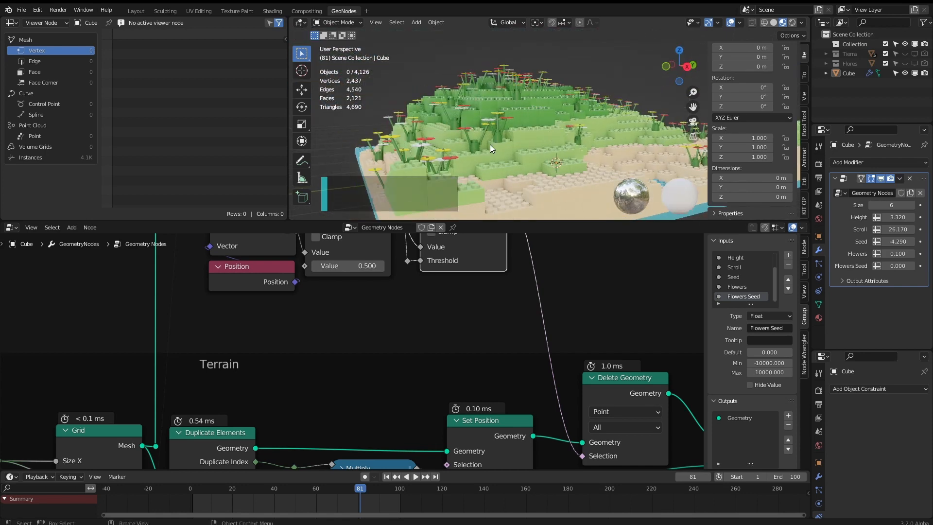
middle_click_drag(490, 144, 514, 139)
middle_click_drag(378, 283, 385, 339)
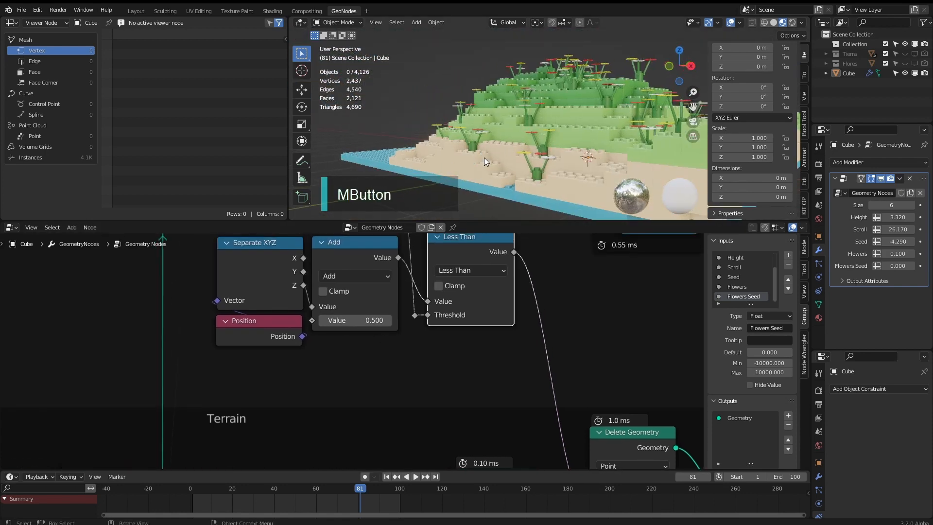
middle_click_drag(555, 104, 478, 124)
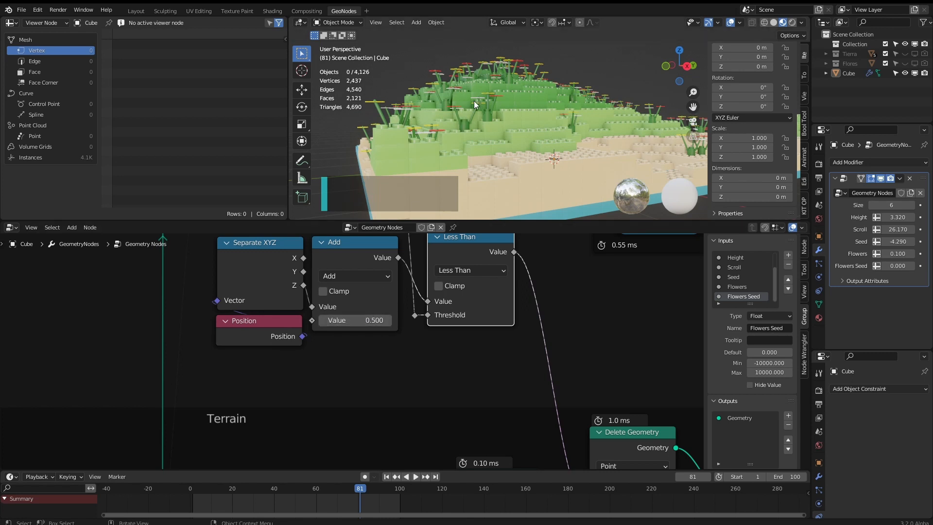
left_click_drag(355, 320, 308, 320, "shift")
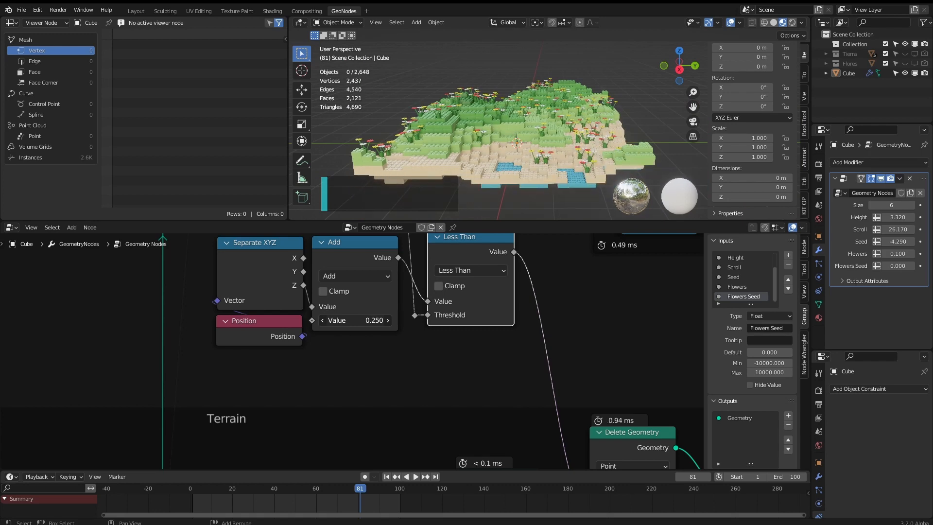
- Inspect the gap beneath the flowers closely, then set the Add node's value to 0.360 and the modifier's Height to 9.520
middle_click_drag(632, 97, 567, 113)
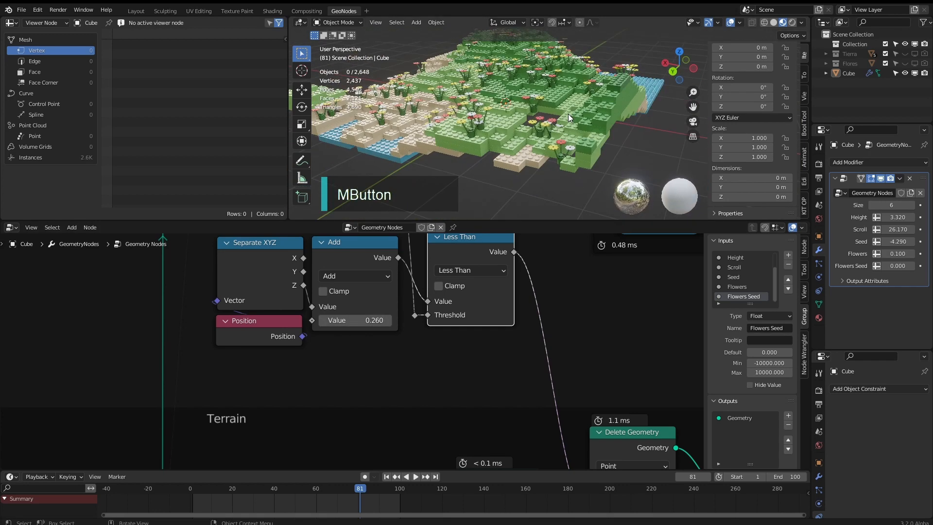
scroll(538, 108, "up", 4)
scroll(538, 110, "up", 4)
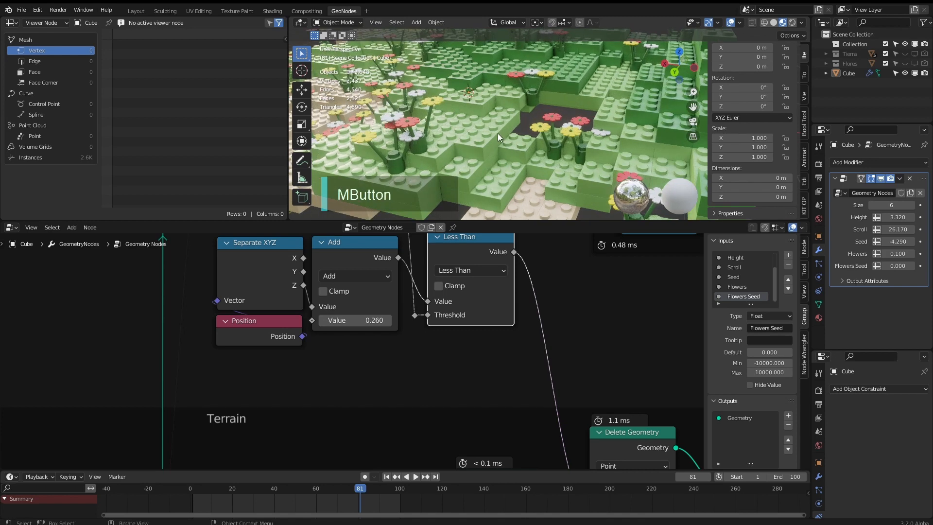
middle_click_drag(503, 132, 540, 124)
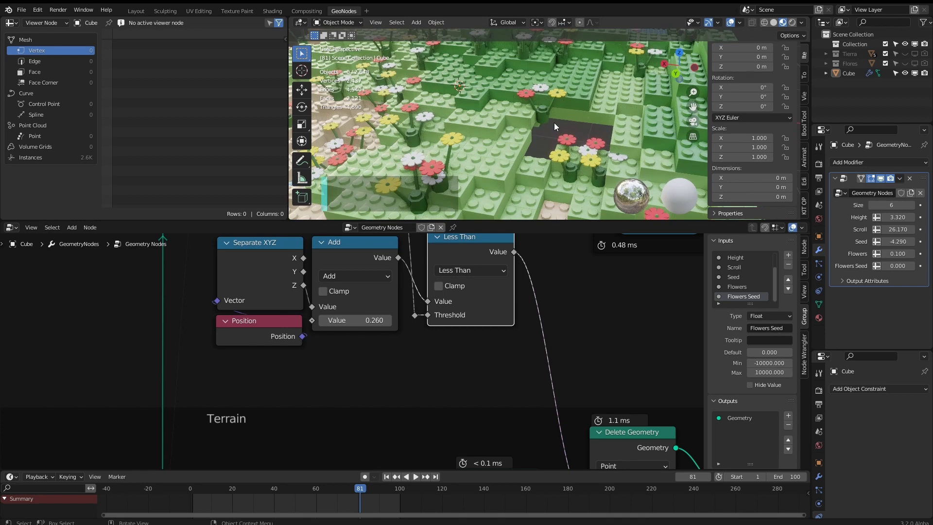
left_click_drag(355, 320, 394, 334, "shift")
scroll(398, 337, "down", 1)
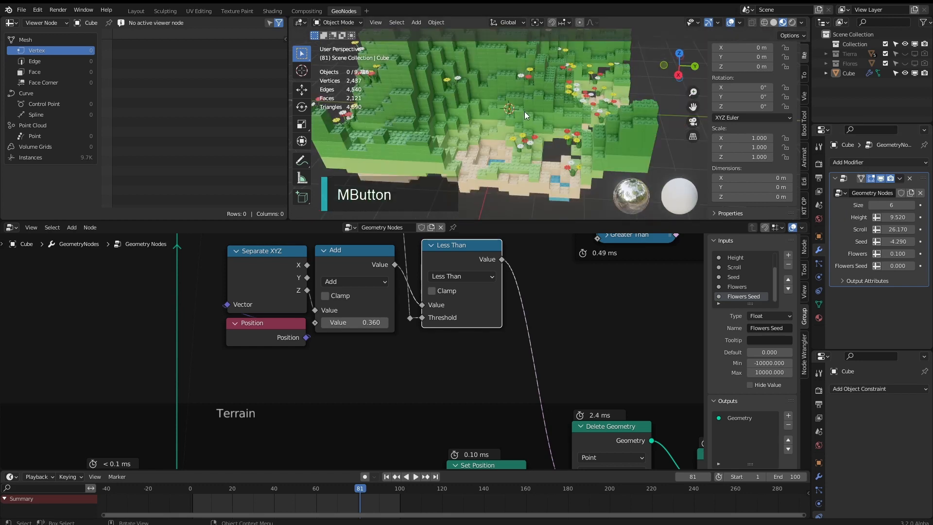
- Set the value of the Add node before Less Than to 1.350, checking the terrain's gaps and sides
middle_click_drag(523, 111, 564, 156)
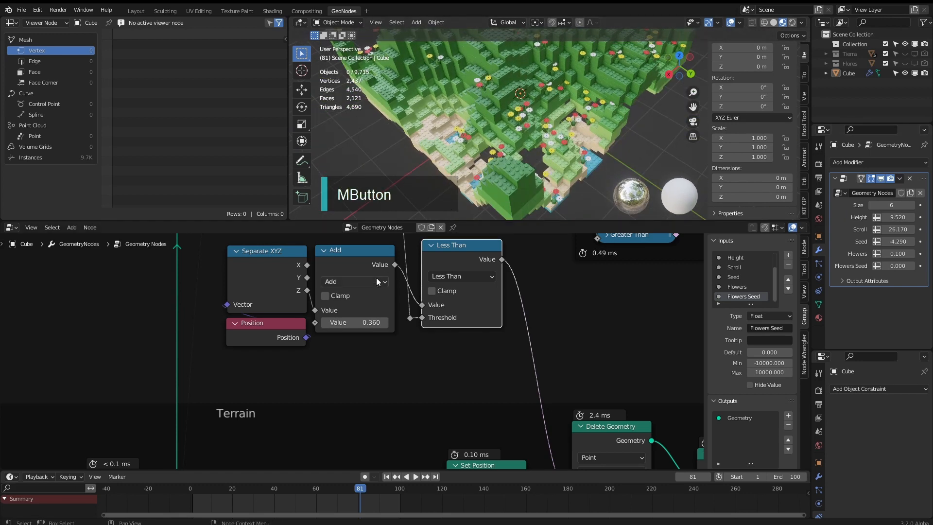
left_click_drag(357, 323, 401, 323)
middle_click_drag(490, 146, 336, 63)
middle_click_drag(794, 87, 739, 123)
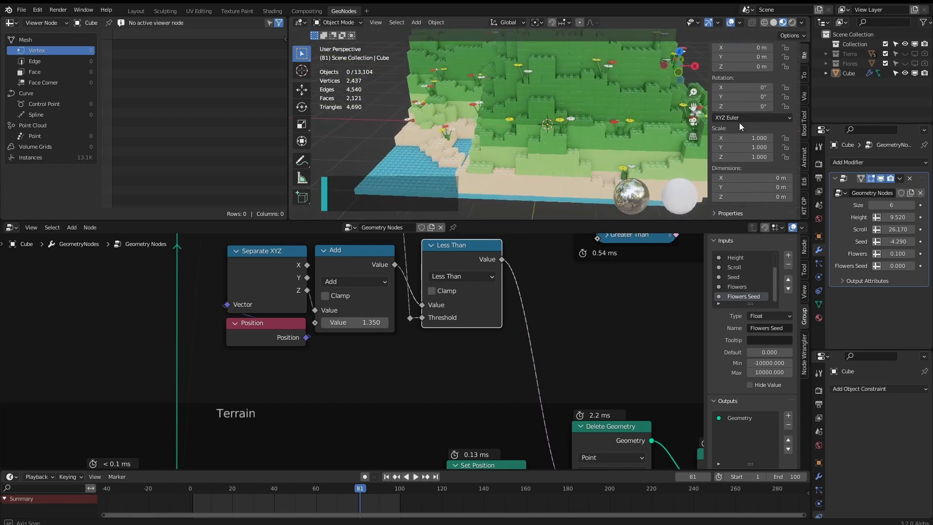
- Mute the Terrain frame's Delete Geometry node to compare the instance counts, and unmute it again
scroll(478, 343, "down", 3)
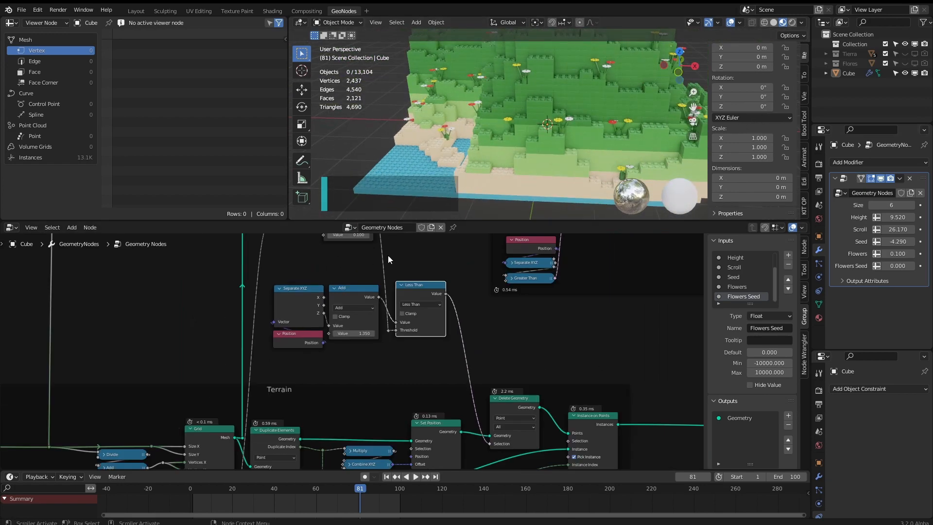
scroll(440, 350, "down", 4)
scroll(447, 369, "up", 3)
middle_click_drag(452, 388, 450, 342)
scroll(457, 343, "up", 2)
left_click(523, 358)
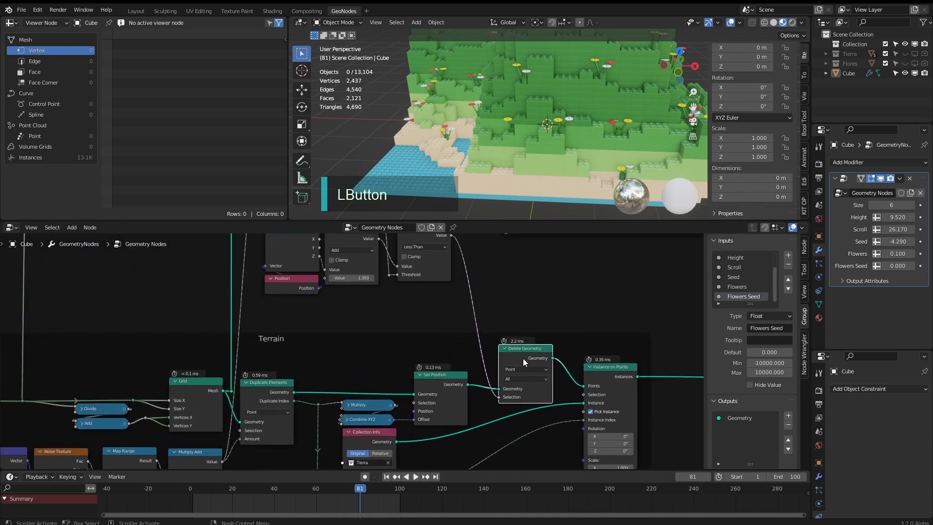
key("m")
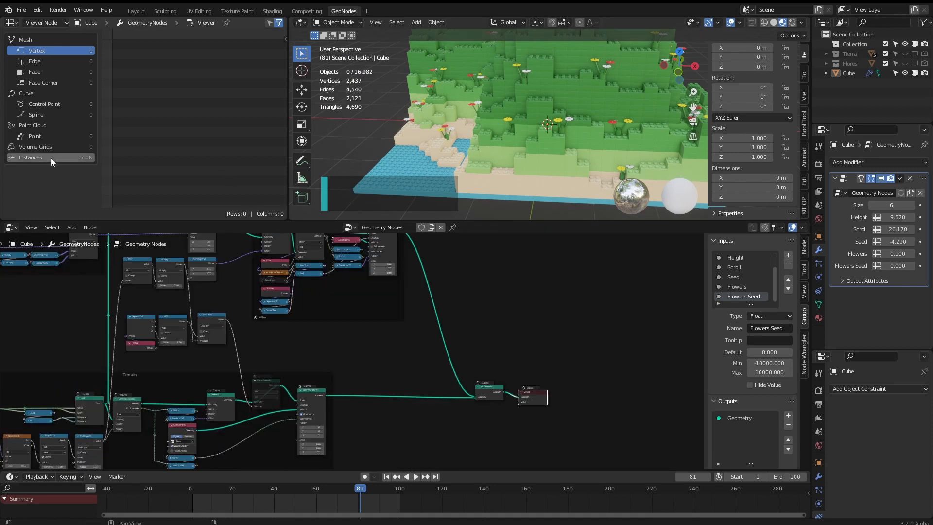
scroll(296, 352, "up", 4)
middle_click_drag(296, 352, 394, 294)
left_click(349, 337)
key("m")
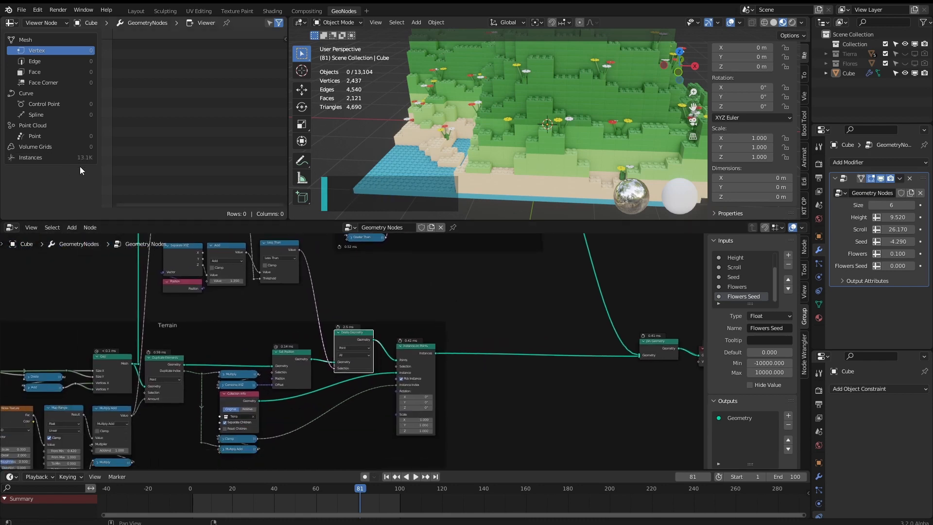
scroll(418, 313, "down", 4)
middle_click_drag(418, 314, 383, 371)
scroll(541, 125, "down", 5)
middle_click_drag(541, 125, 472, 150)
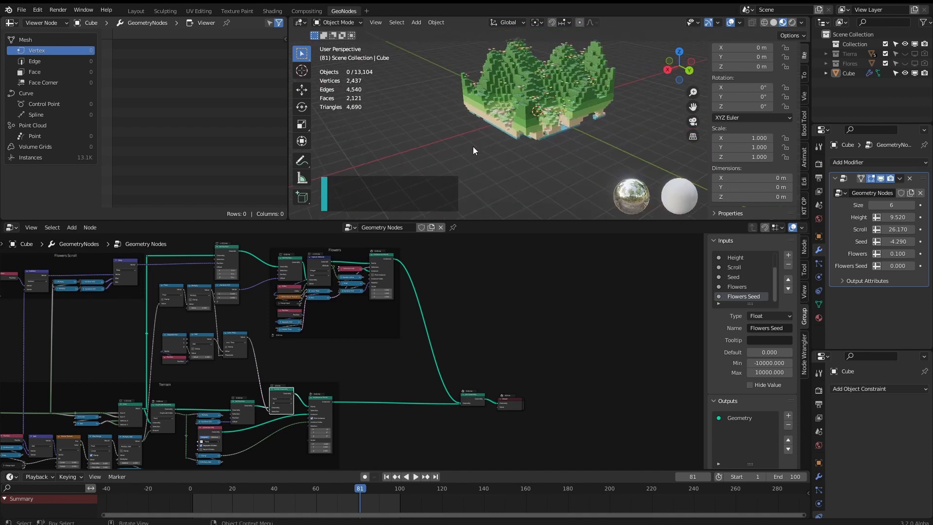
middle_click_drag(473, 147, 511, 138)
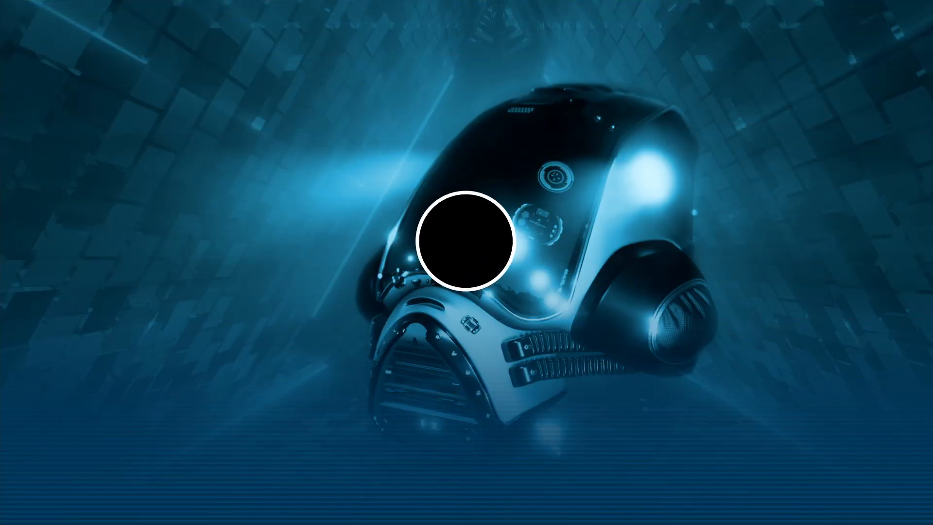